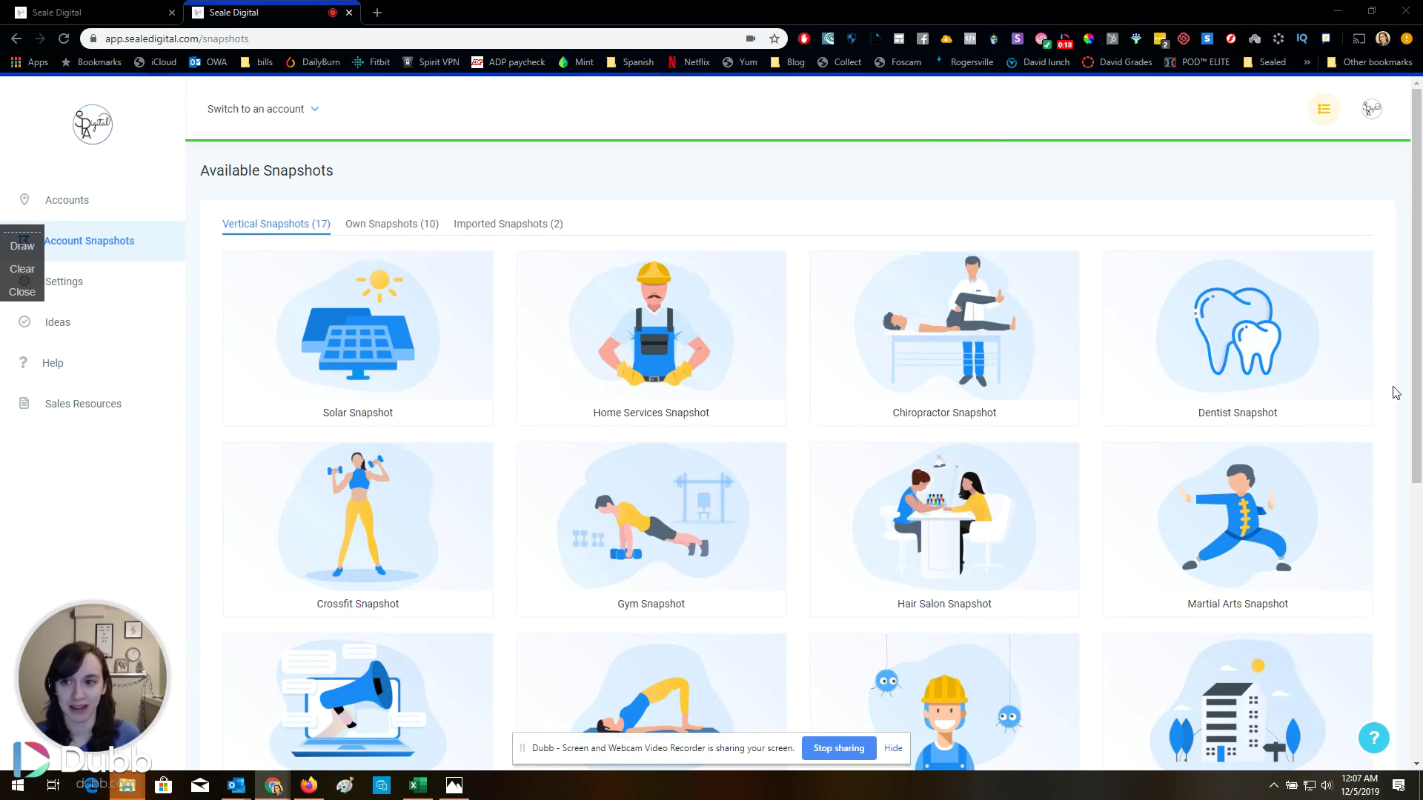
# Start a new account from the Chiropractor Snapshot, choosing to enter its details manually
pyautogui.scroll(-1, 1334, 548)
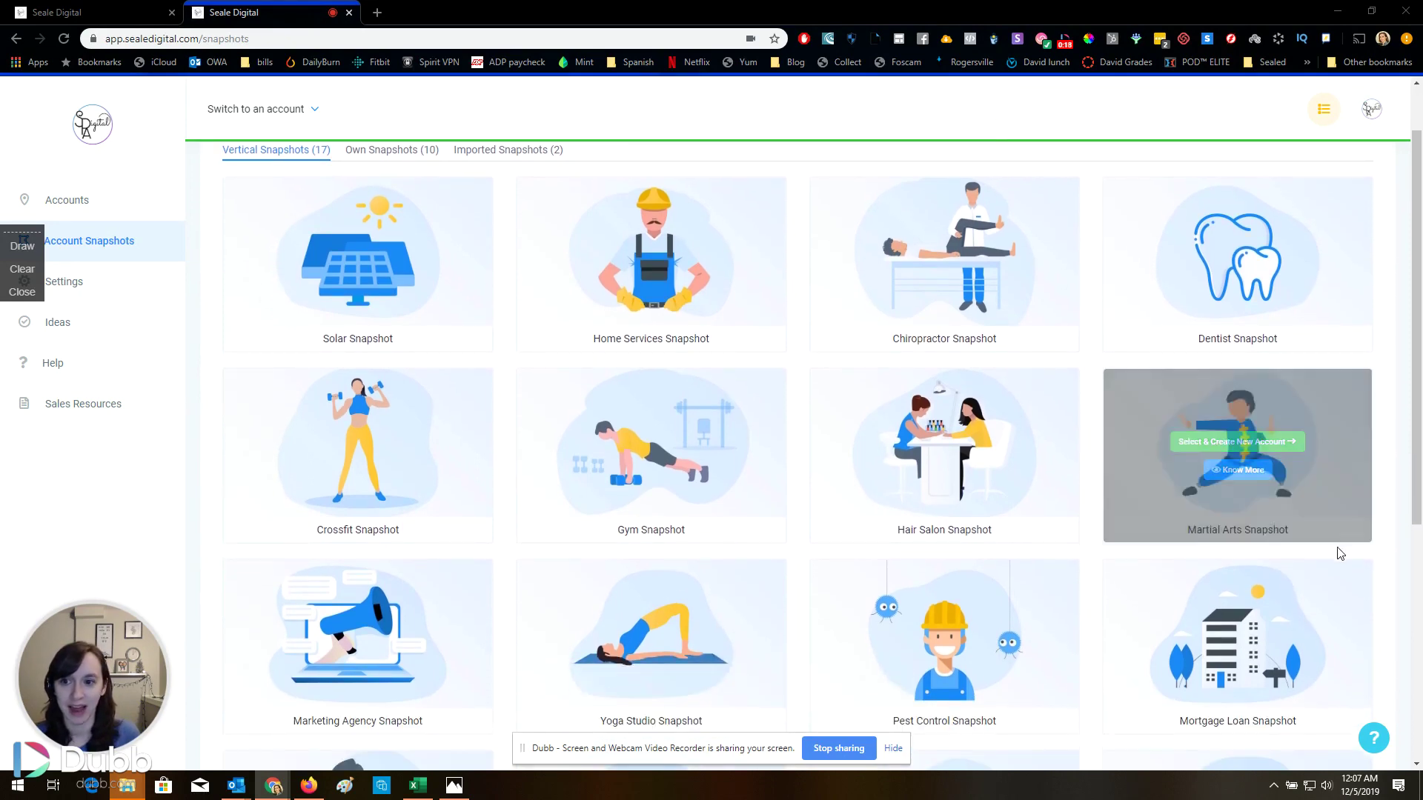
pyautogui.click(893, 749)
pyautogui.scroll(-5, 1391, 489)
pyautogui.scroll(6, 1393, 497)
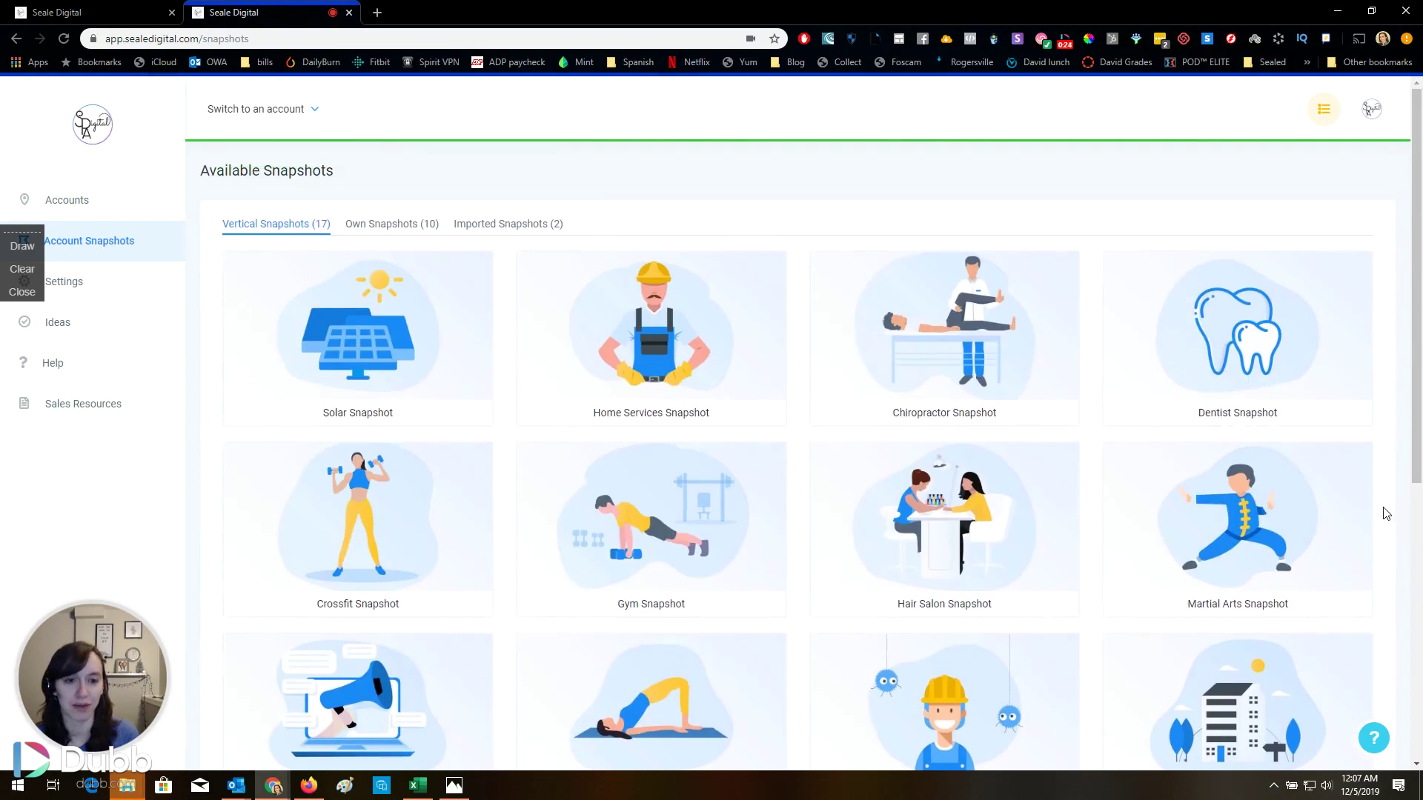
pyautogui.scroll(-4, 1386, 512)
pyautogui.scroll(4, 1386, 511)
pyautogui.scroll(-6, 1386, 513)
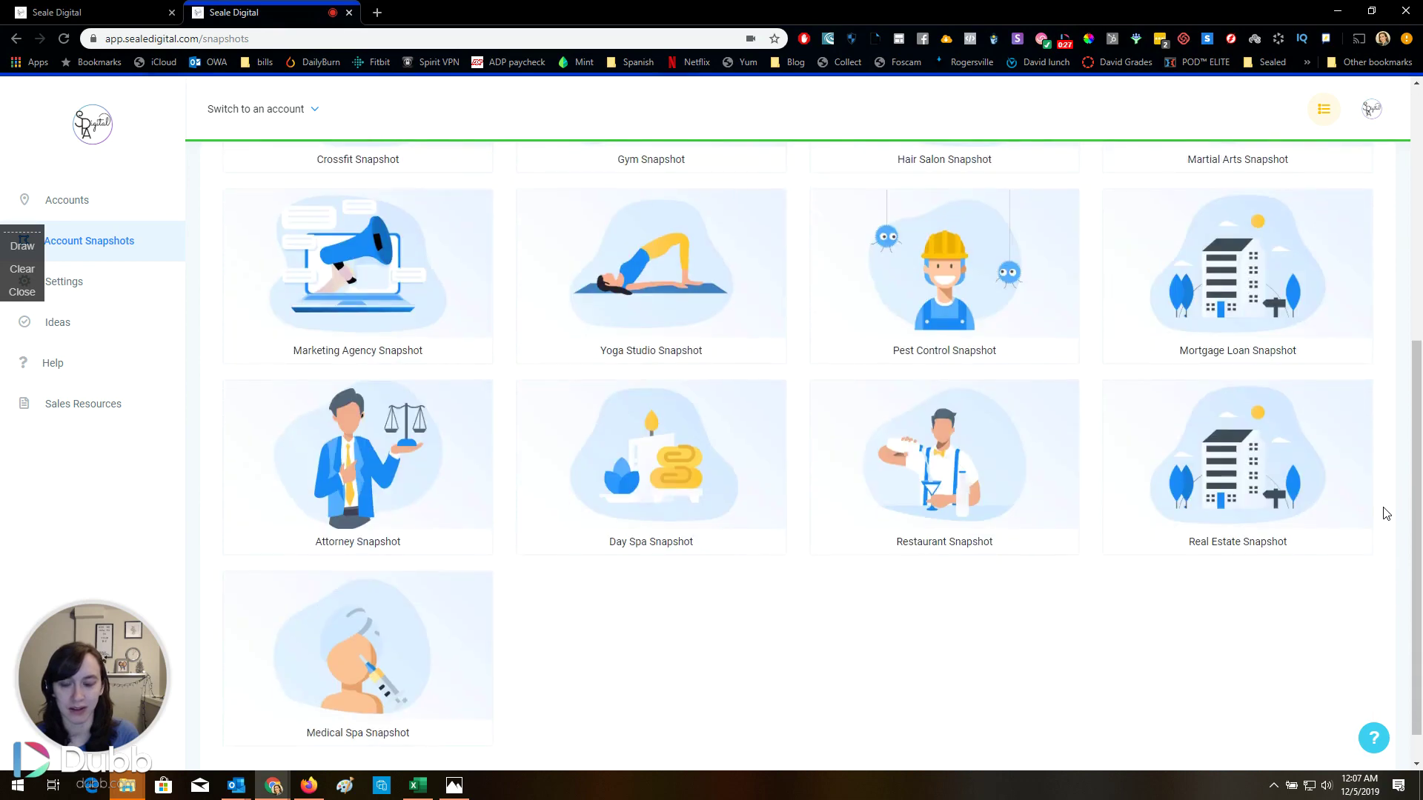
pyautogui.scroll(5, 1397, 518)
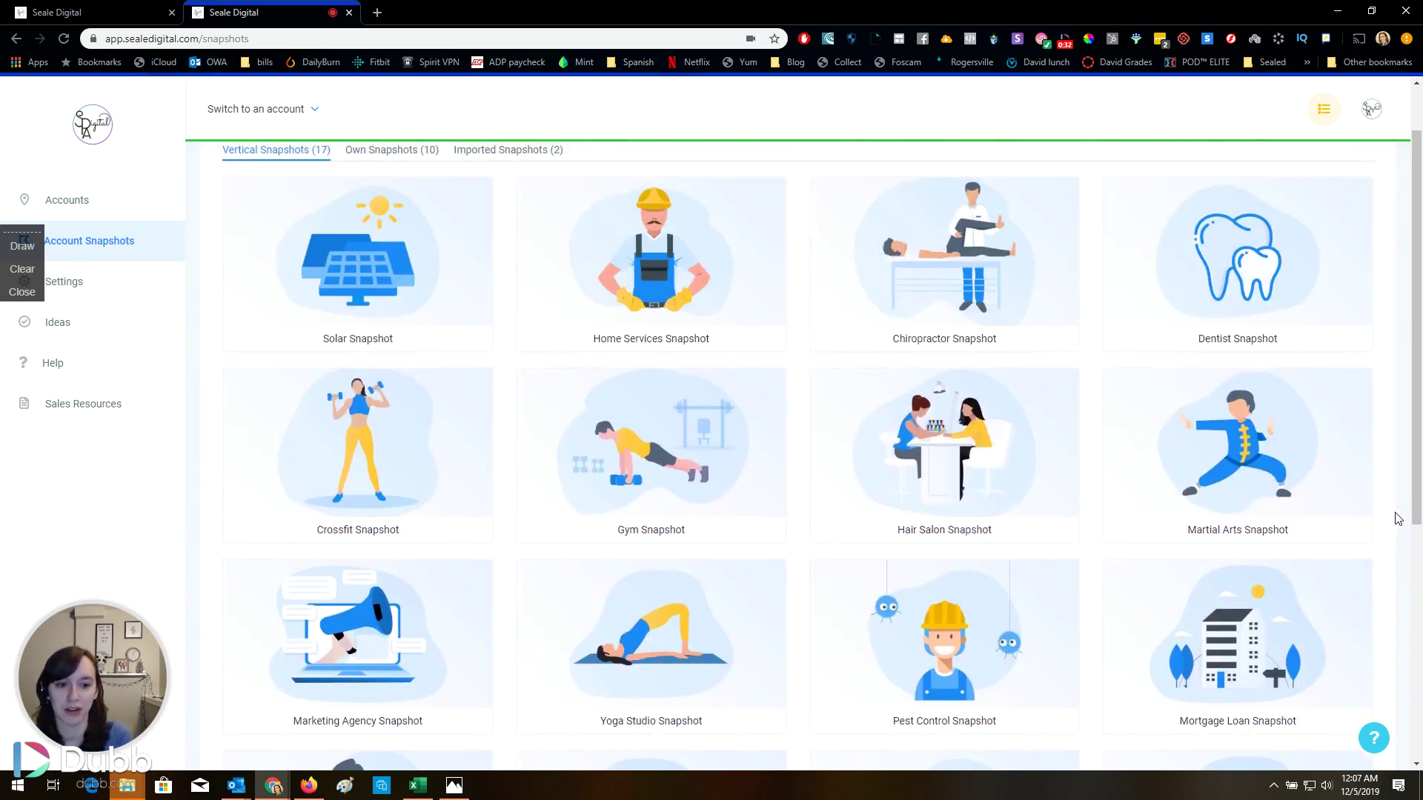
pyautogui.scroll(-3, 1398, 519)
pyautogui.scroll(4, 1397, 518)
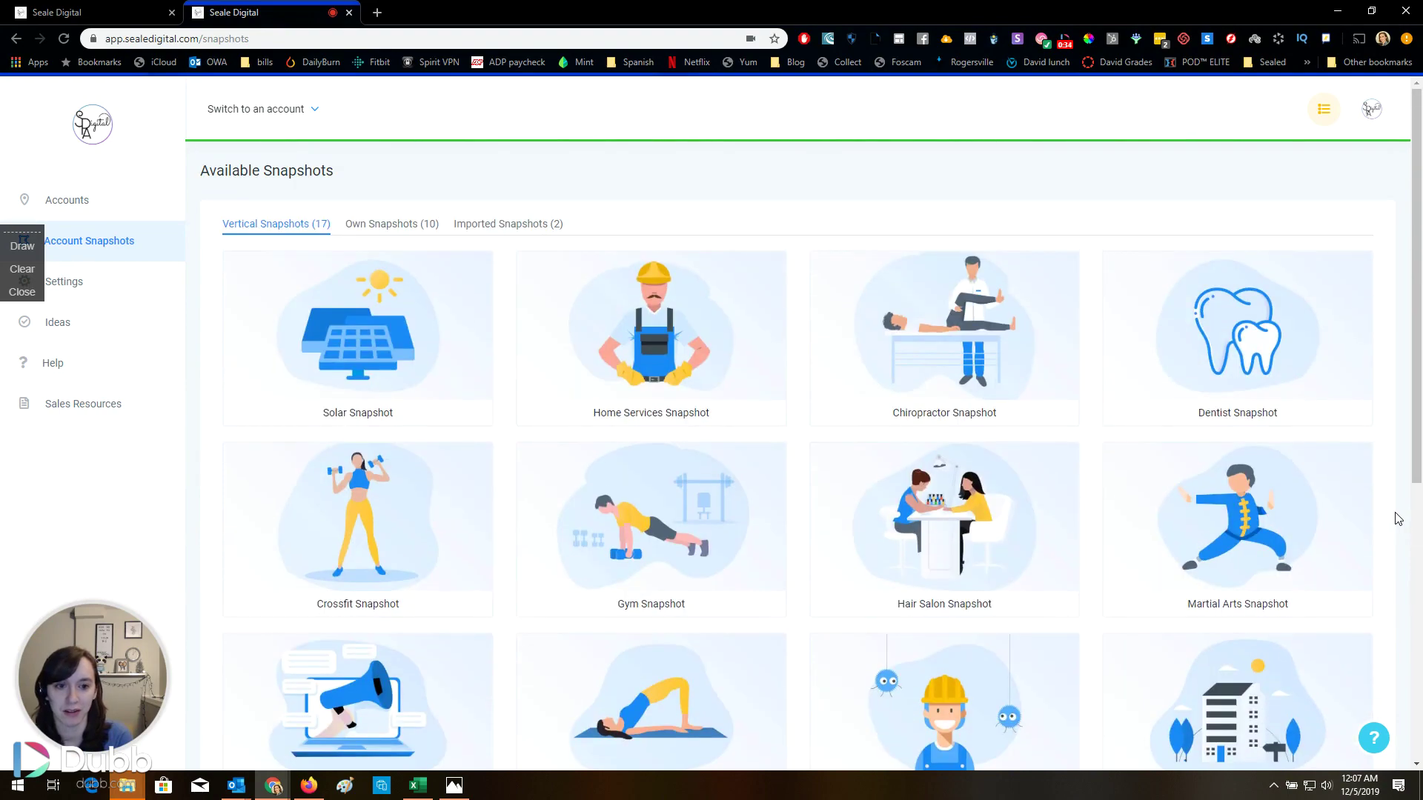
pyautogui.scroll(-5, 1397, 518)
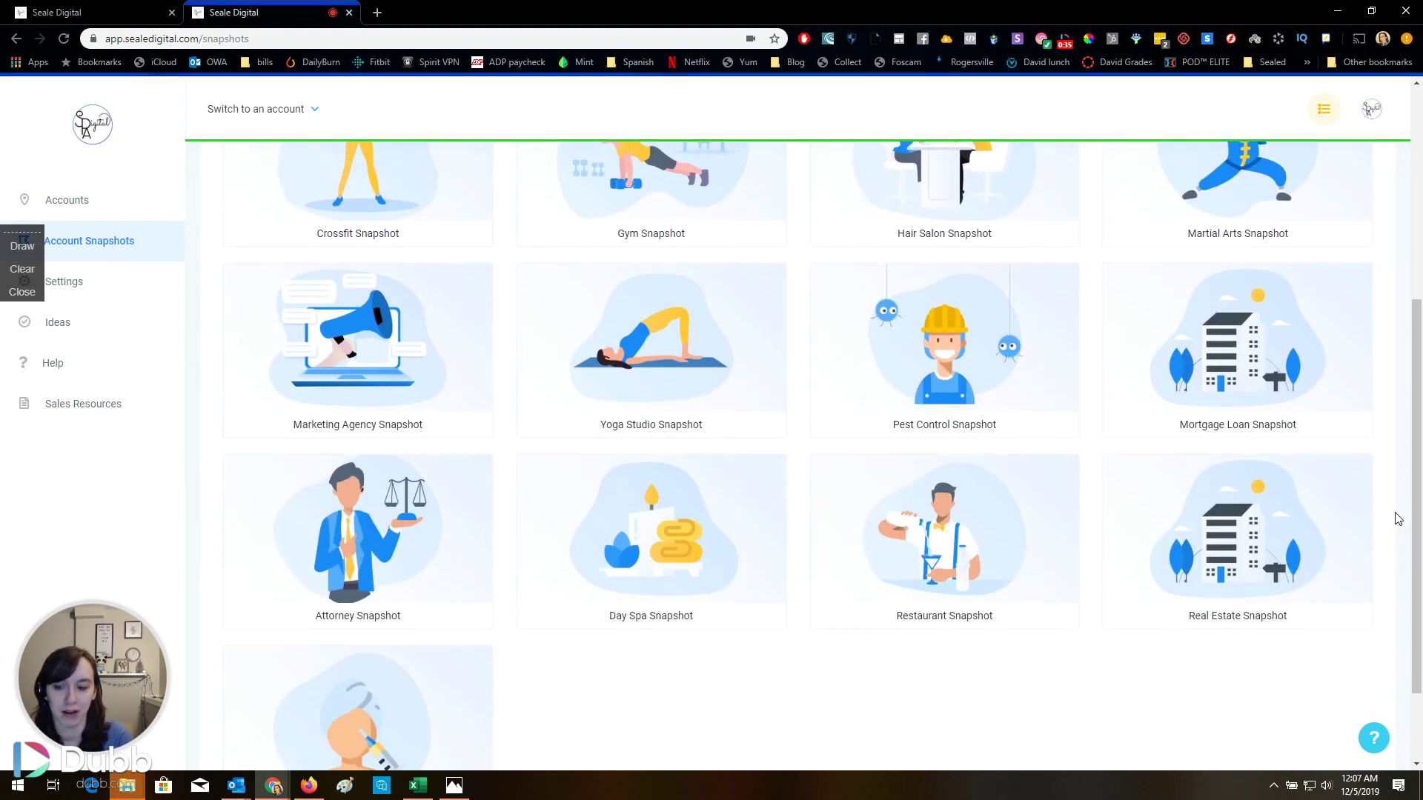
pyautogui.scroll(-1, 1398, 518)
pyautogui.scroll(5, 1398, 515)
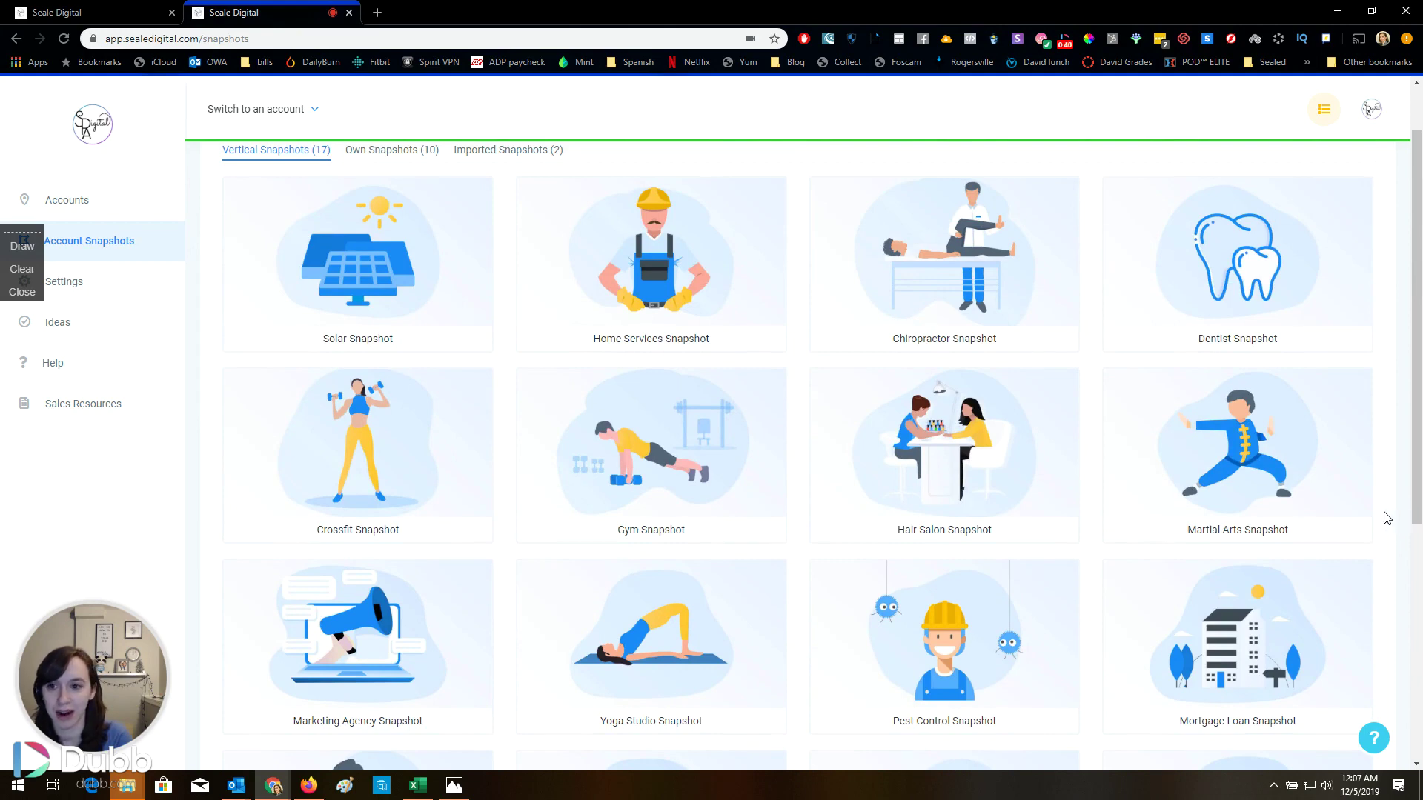
pyautogui.scroll(-4, 1386, 518)
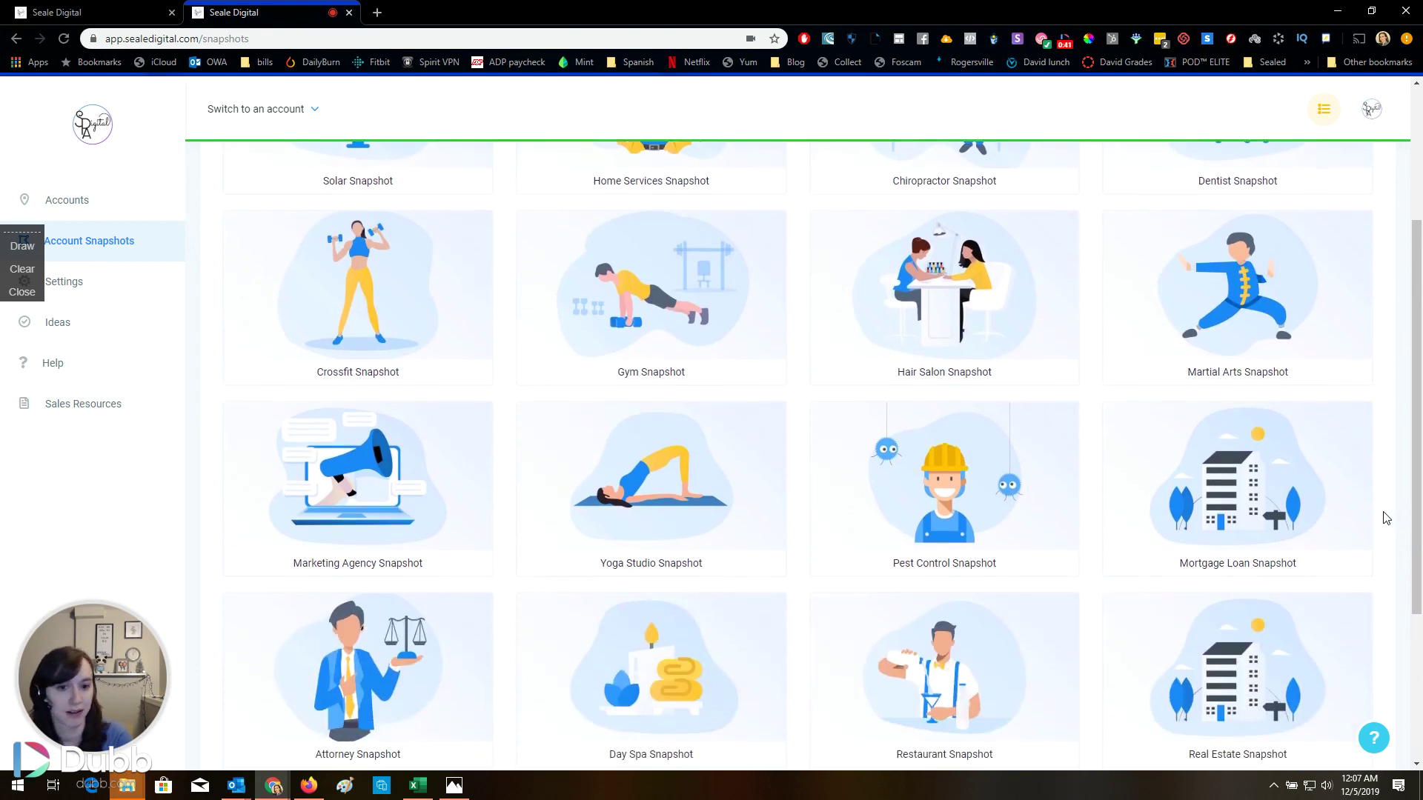
pyautogui.scroll(-2, 1386, 518)
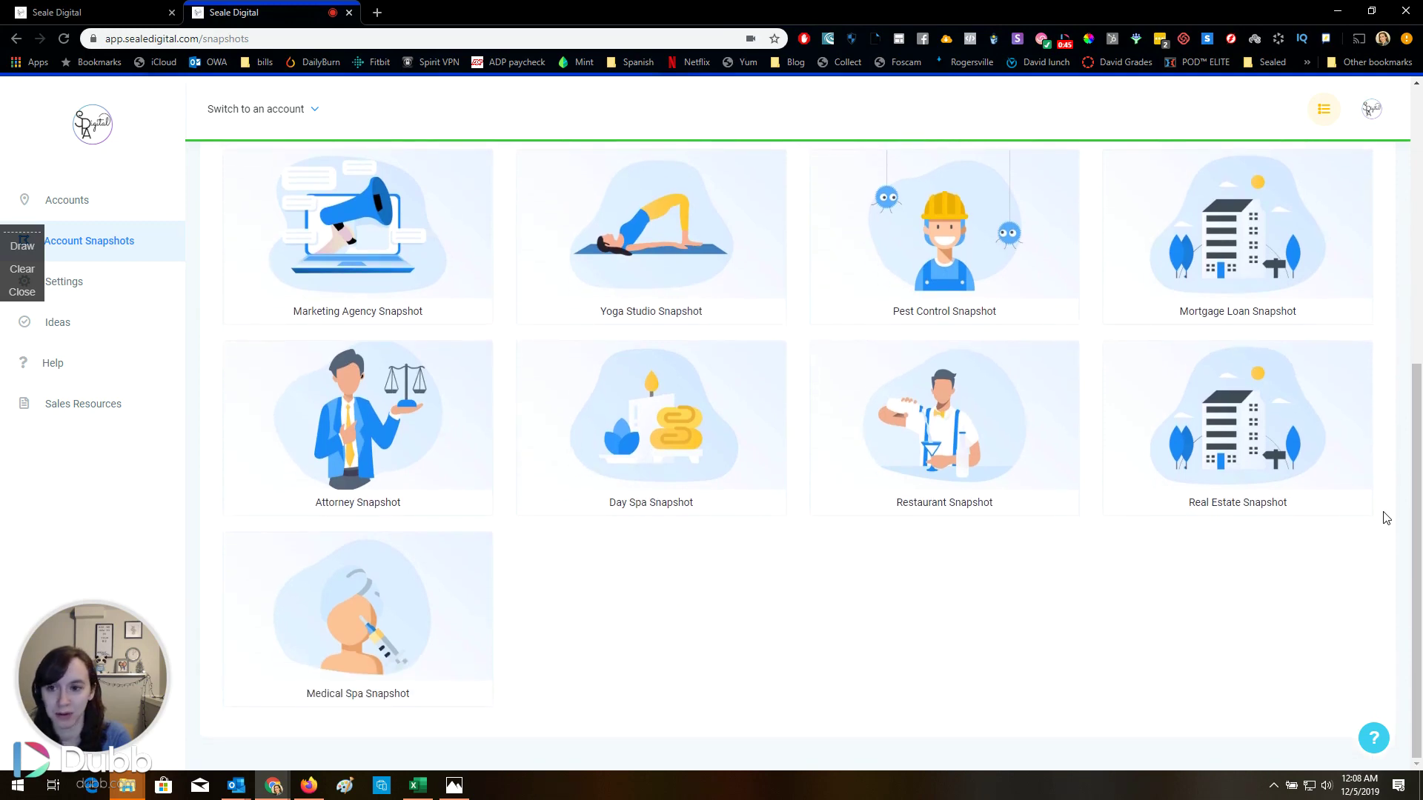
pyautogui.scroll(1, 1386, 518)
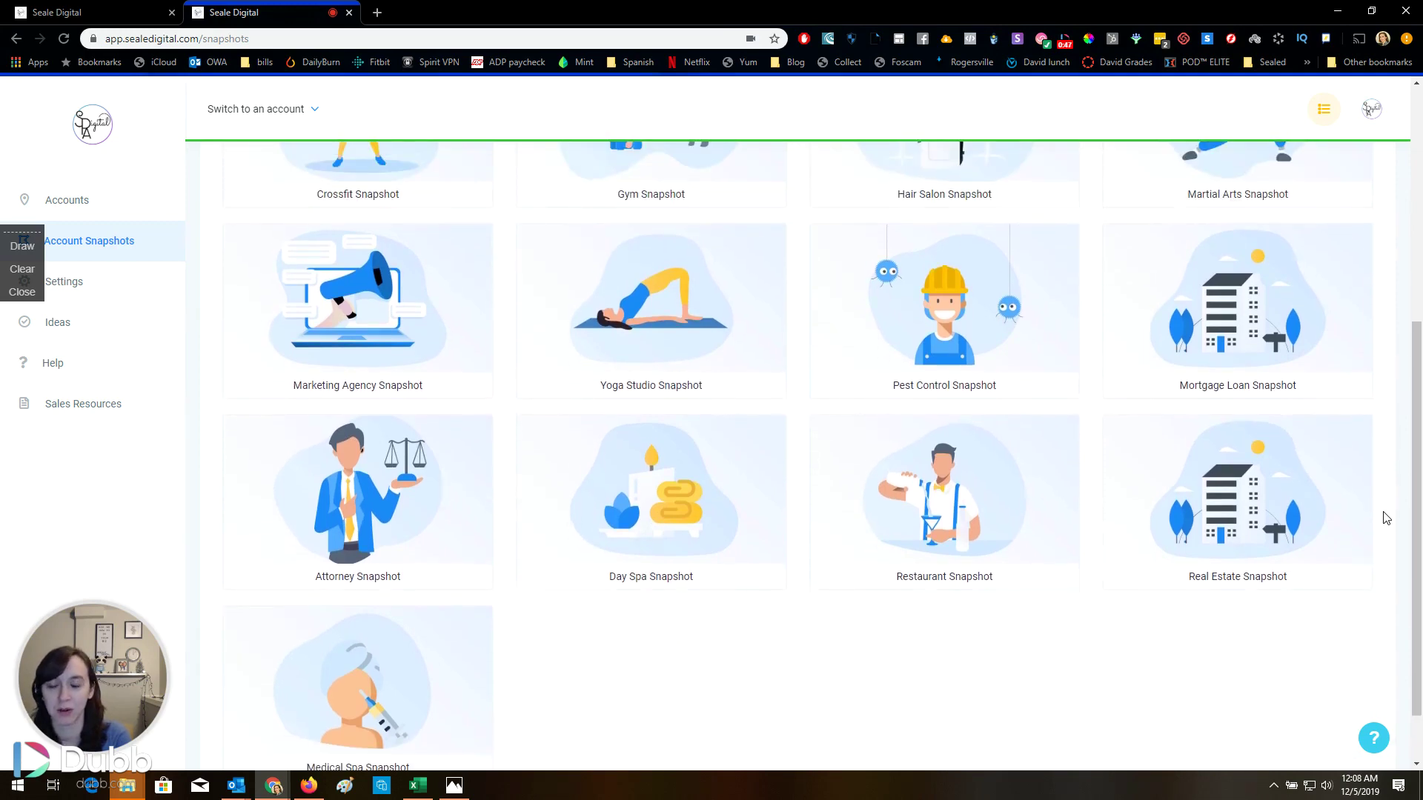
pyautogui.scroll(5, 1386, 518)
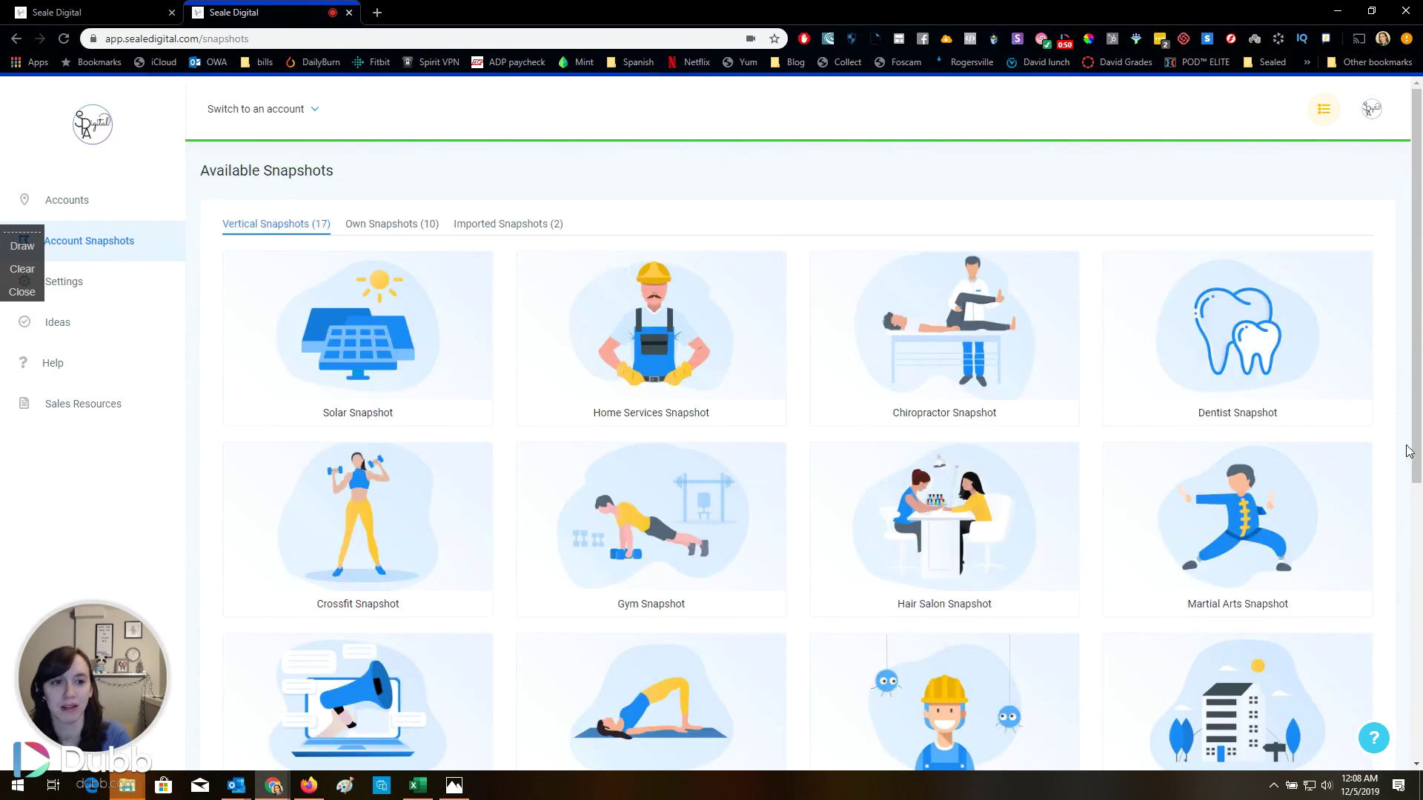
pyautogui.moveTo(954, 369)
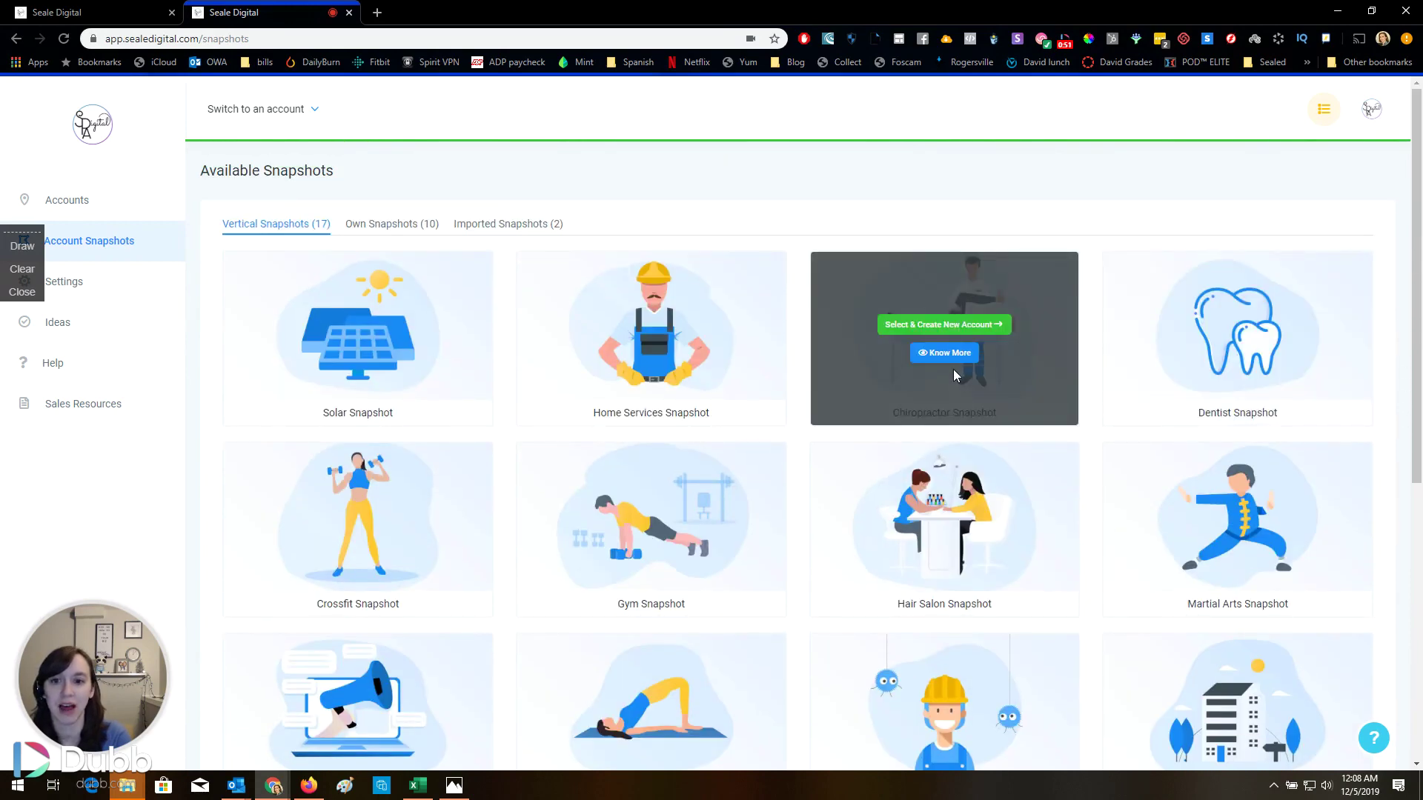
pyautogui.click(952, 326)
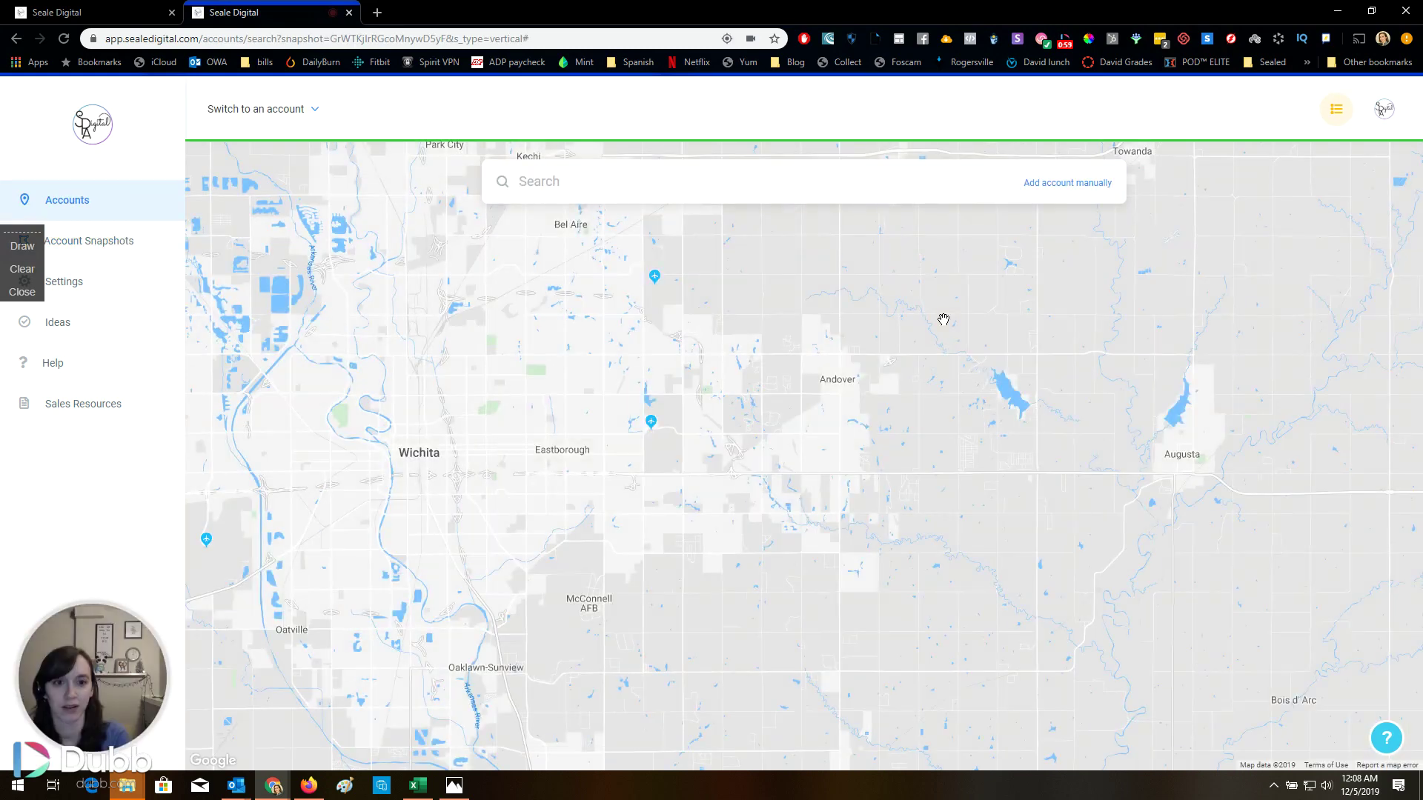
pyautogui.click(1067, 185)
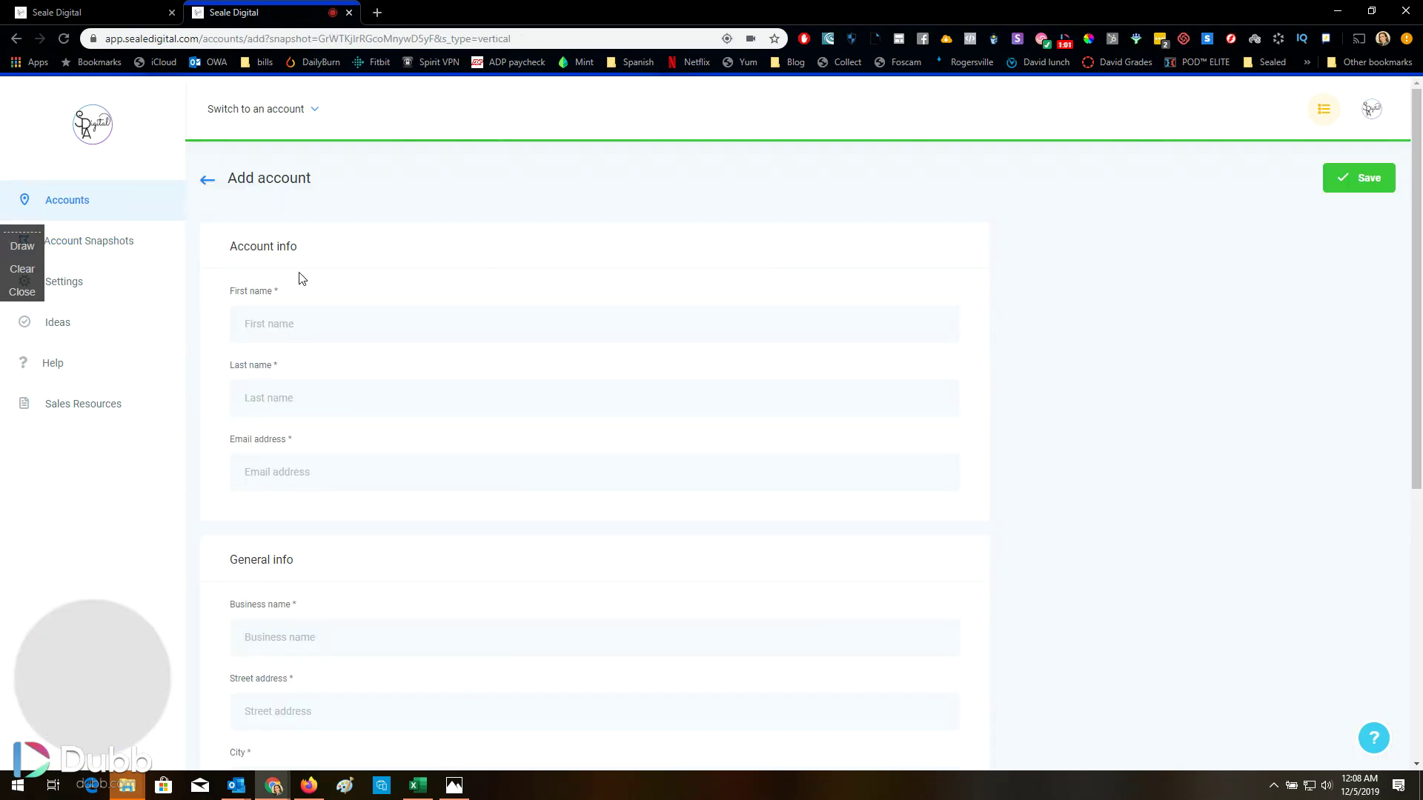
# Enter the contact's first name, last name and e-mail address
pyautogui.click(313, 311)
pyautogui.write('Test')
pyautogui.press('Tab')
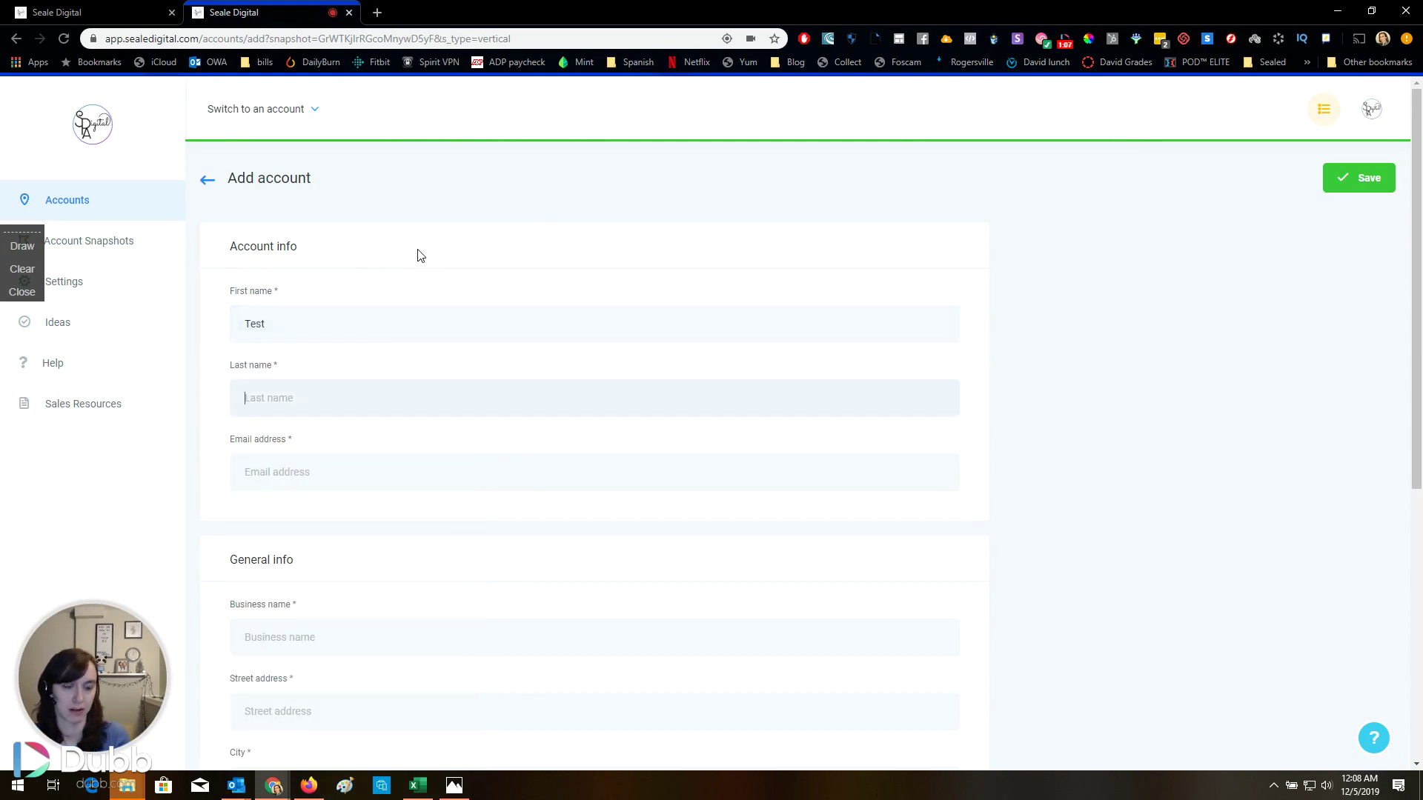
pyautogui.write('Account')
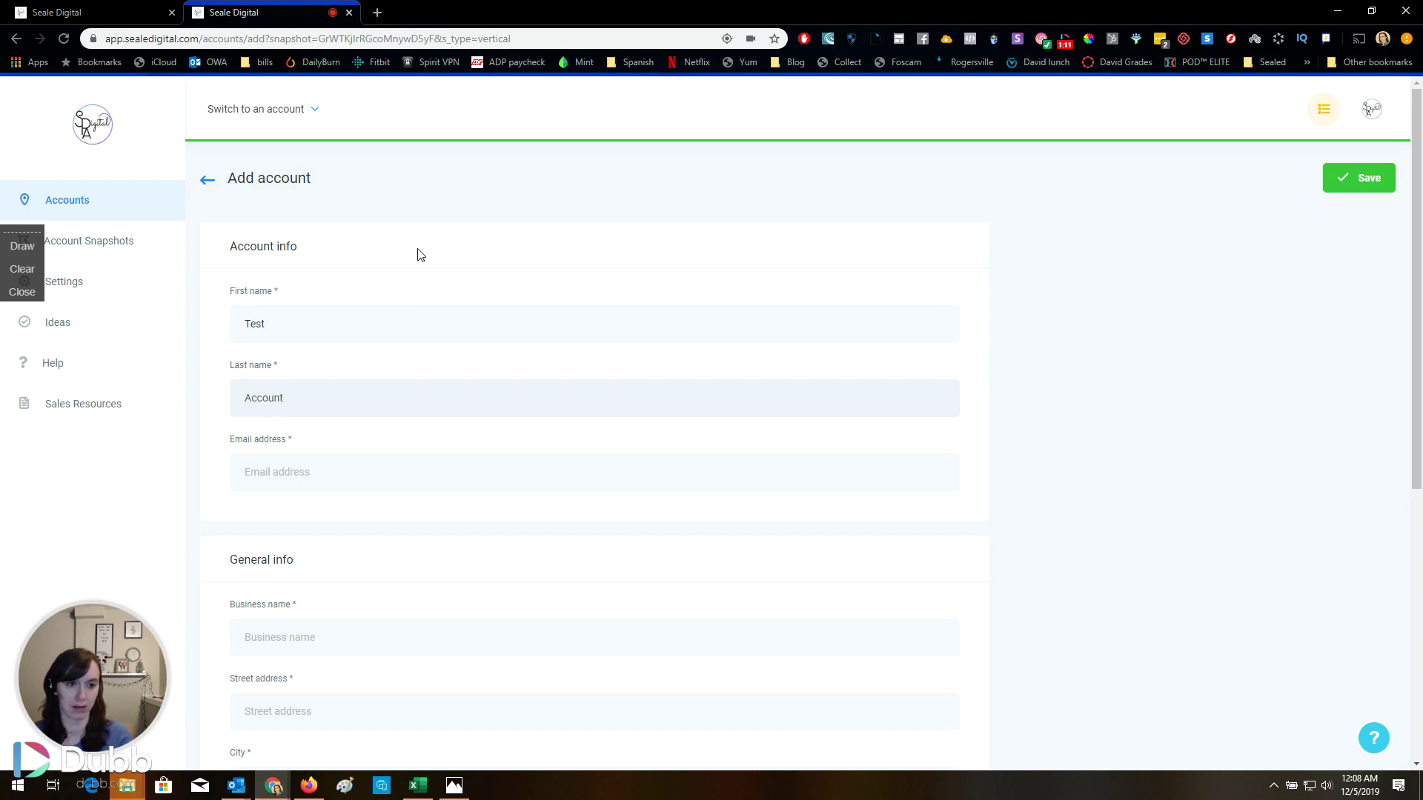
pyautogui.hotkey('shift', 'Tab')
pyautogui.write('Chiropra')
pyautogui.press('Tab')
# Enter business name 'Chiropractor Account' with its street and city, and set the country to United States
pyautogui.press('Tab')
pyautogui.scroll(-2, 419, 252)
pyautogui.write('chiro@chiro.com')
pyautogui.press('Tab')
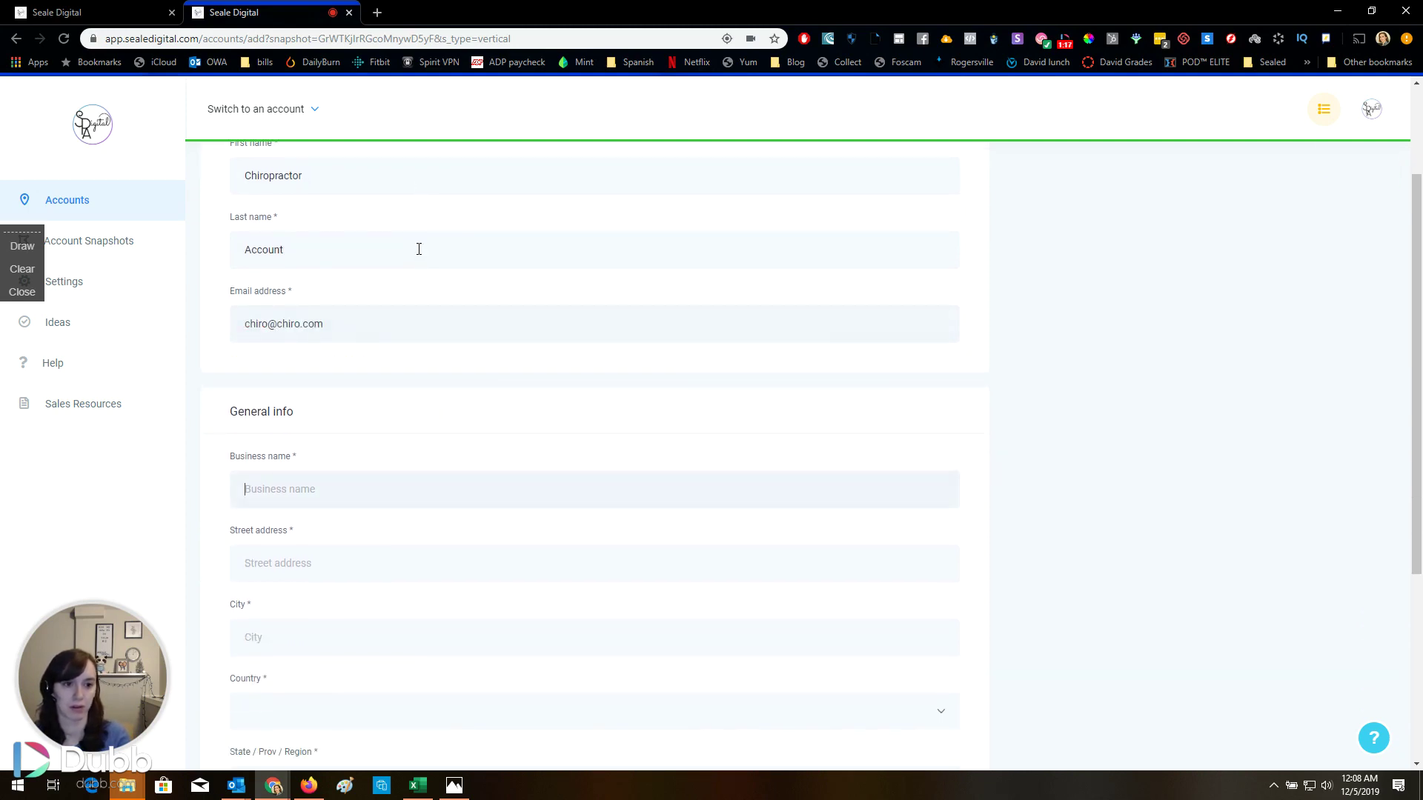
pyautogui.write('Chiropractor')
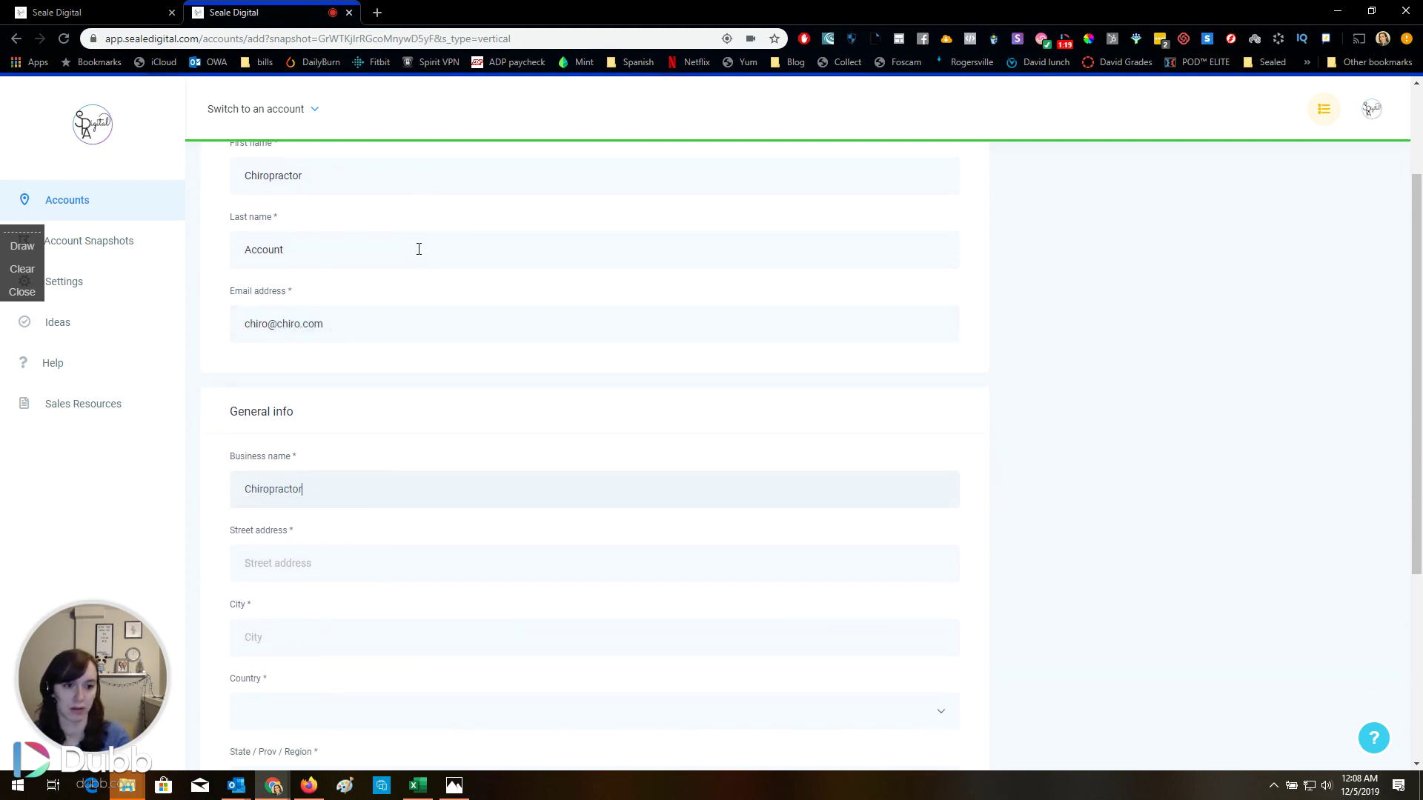
pyautogui.write(' Account')
pyautogui.write('123 main')
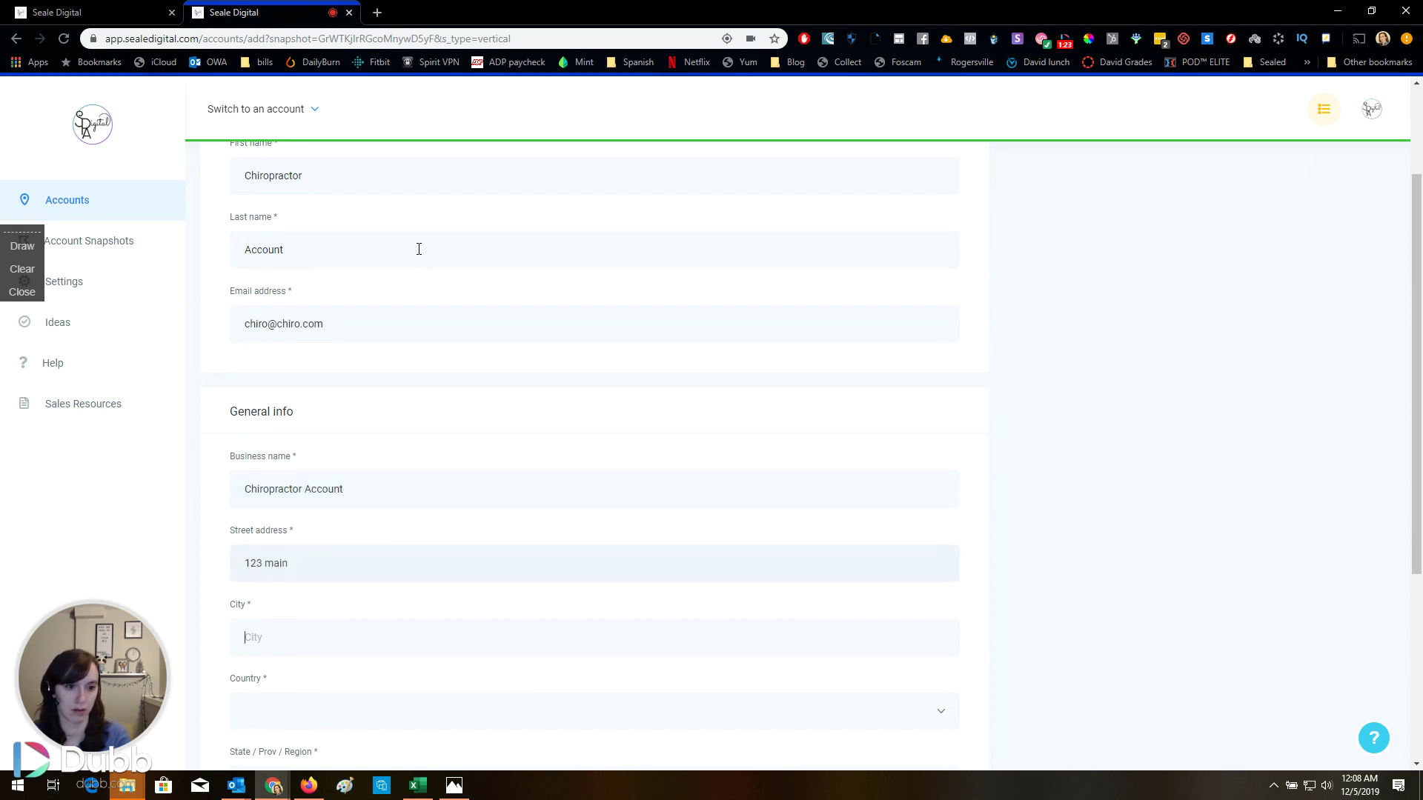
pyautogui.write('City')
pyautogui.press('Tab')
pyautogui.press('space')
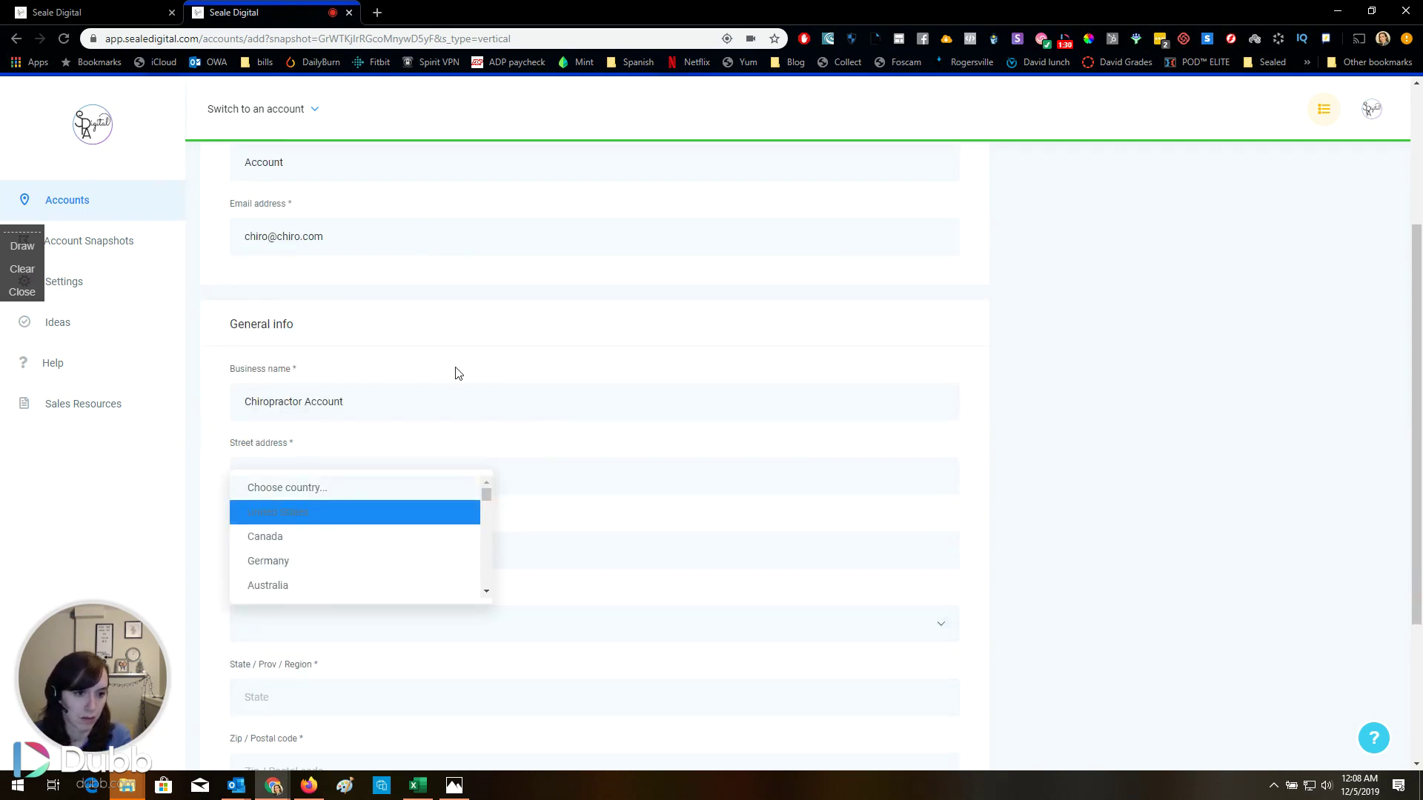
pyautogui.click(335, 510)
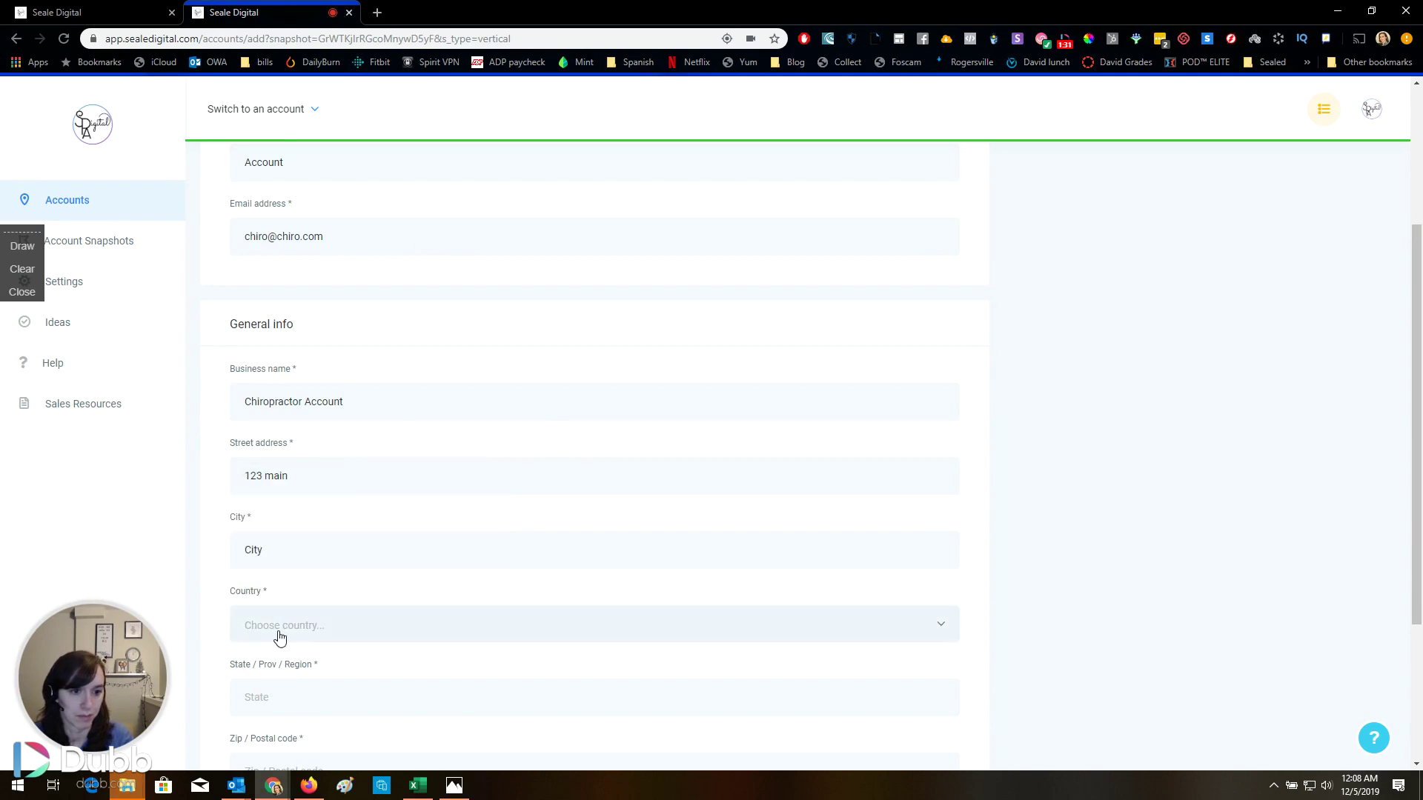
pyautogui.click(279, 638)
pyautogui.click(320, 519)
# Fill in the state and the account's phone number
pyautogui.scroll(-3, 315, 519)
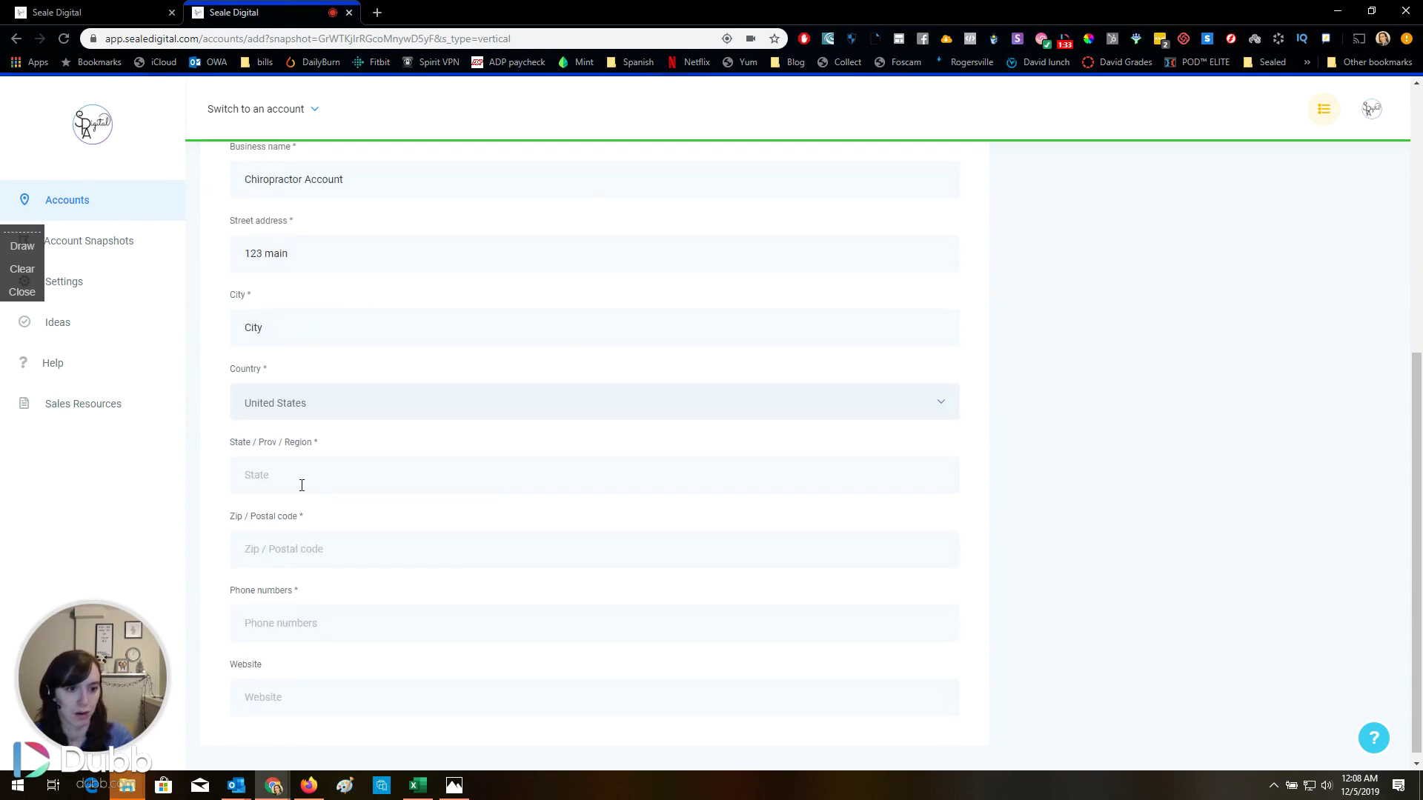
pyautogui.click(304, 475)
pyautogui.write('Ca')
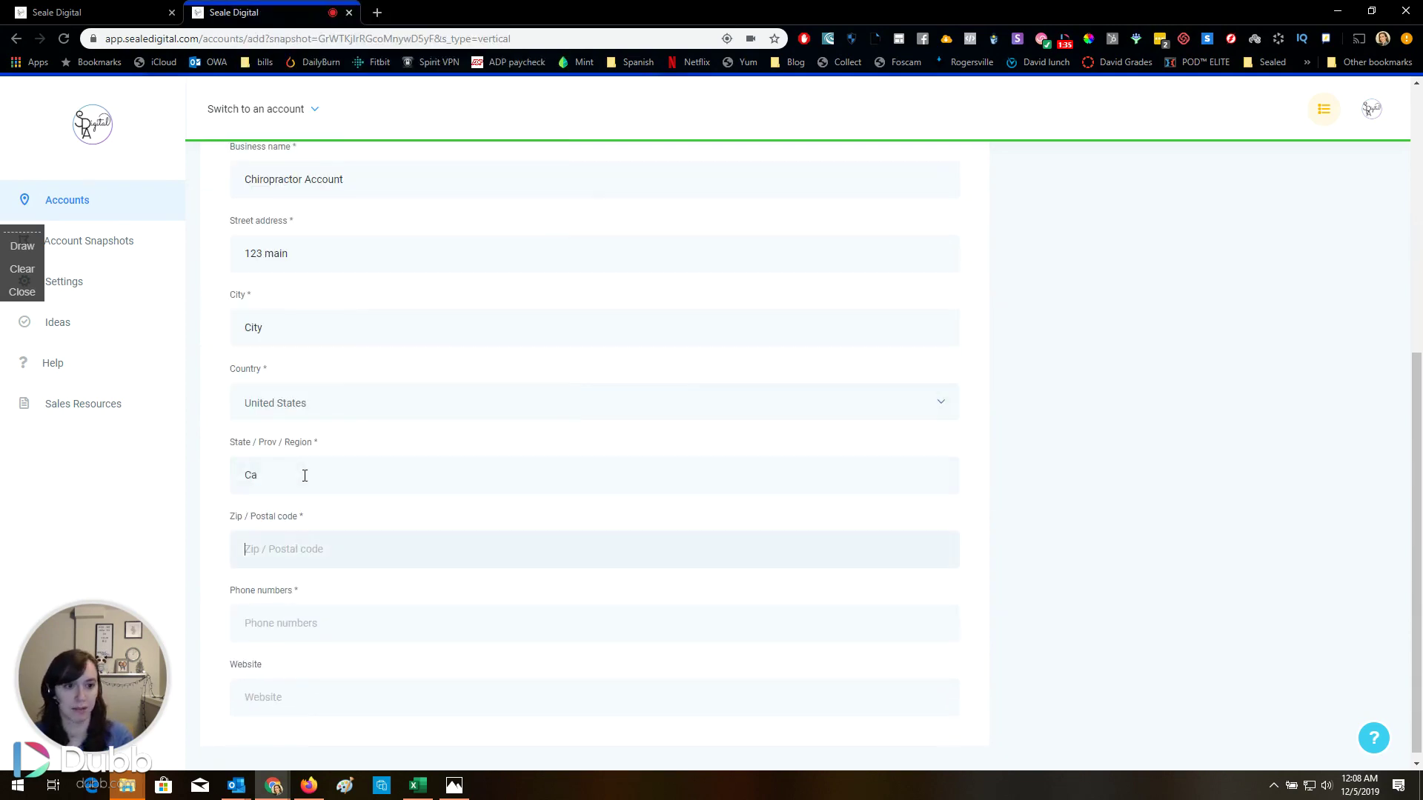
pyautogui.write('90210')
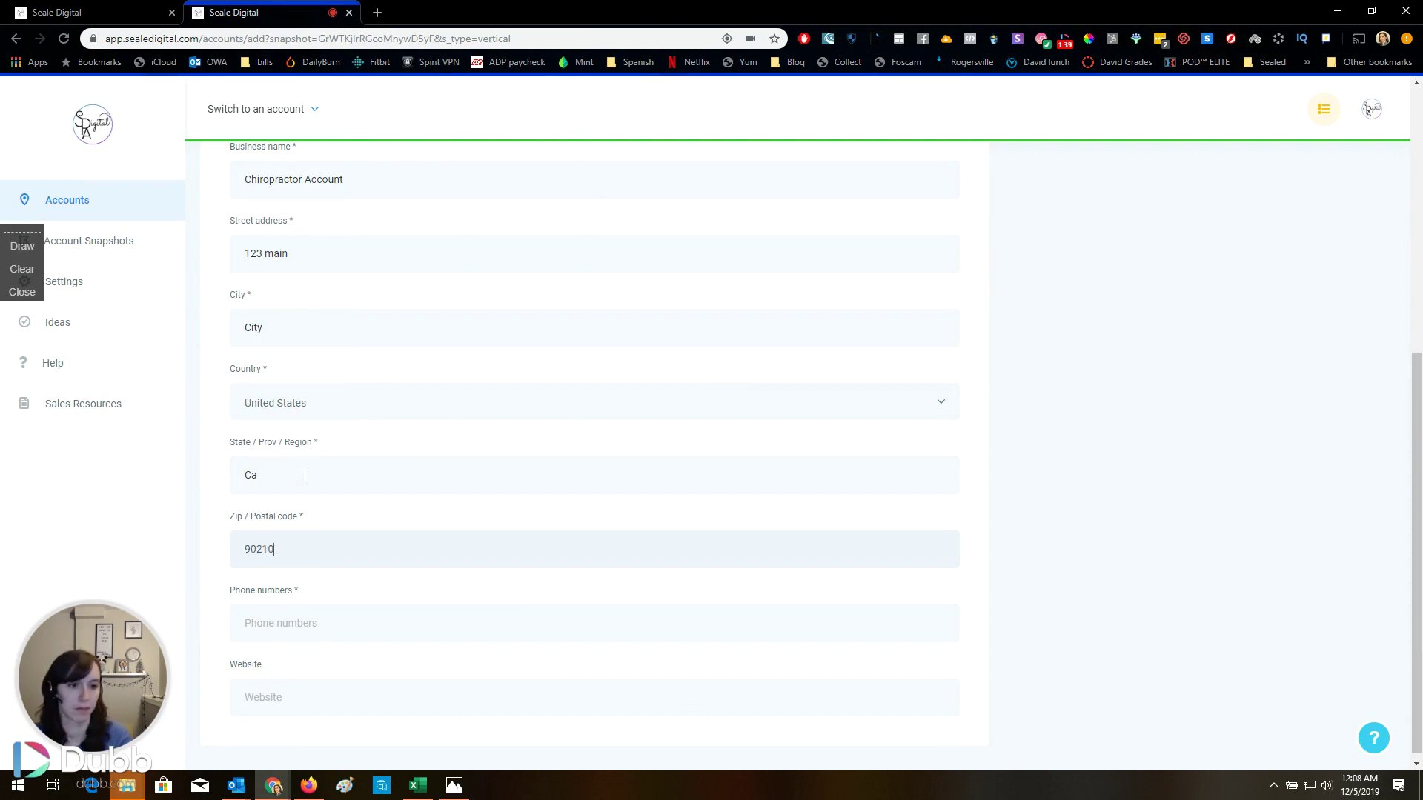
pyautogui.scroll(-1, 305, 476)
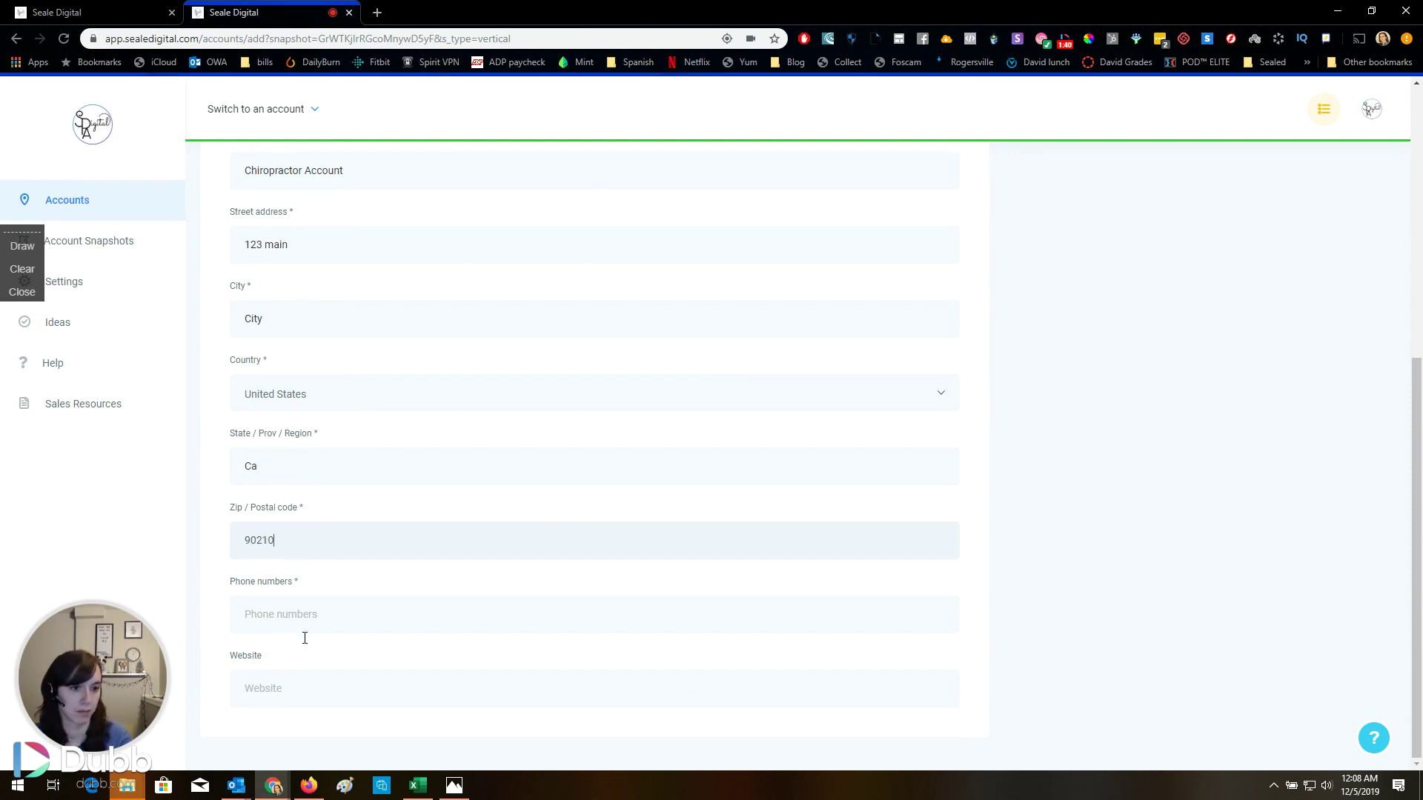
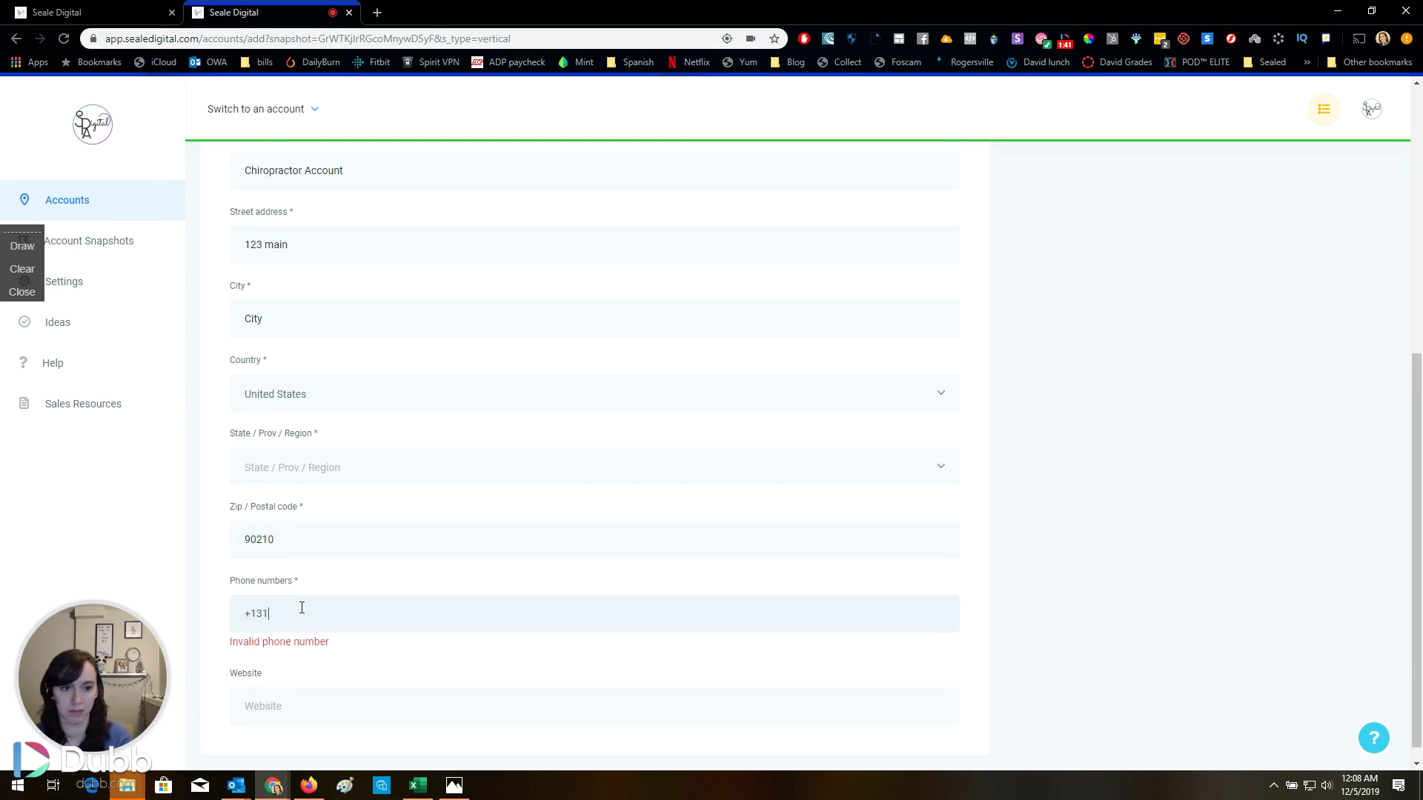
pyautogui.scroll(6, 514, 527)
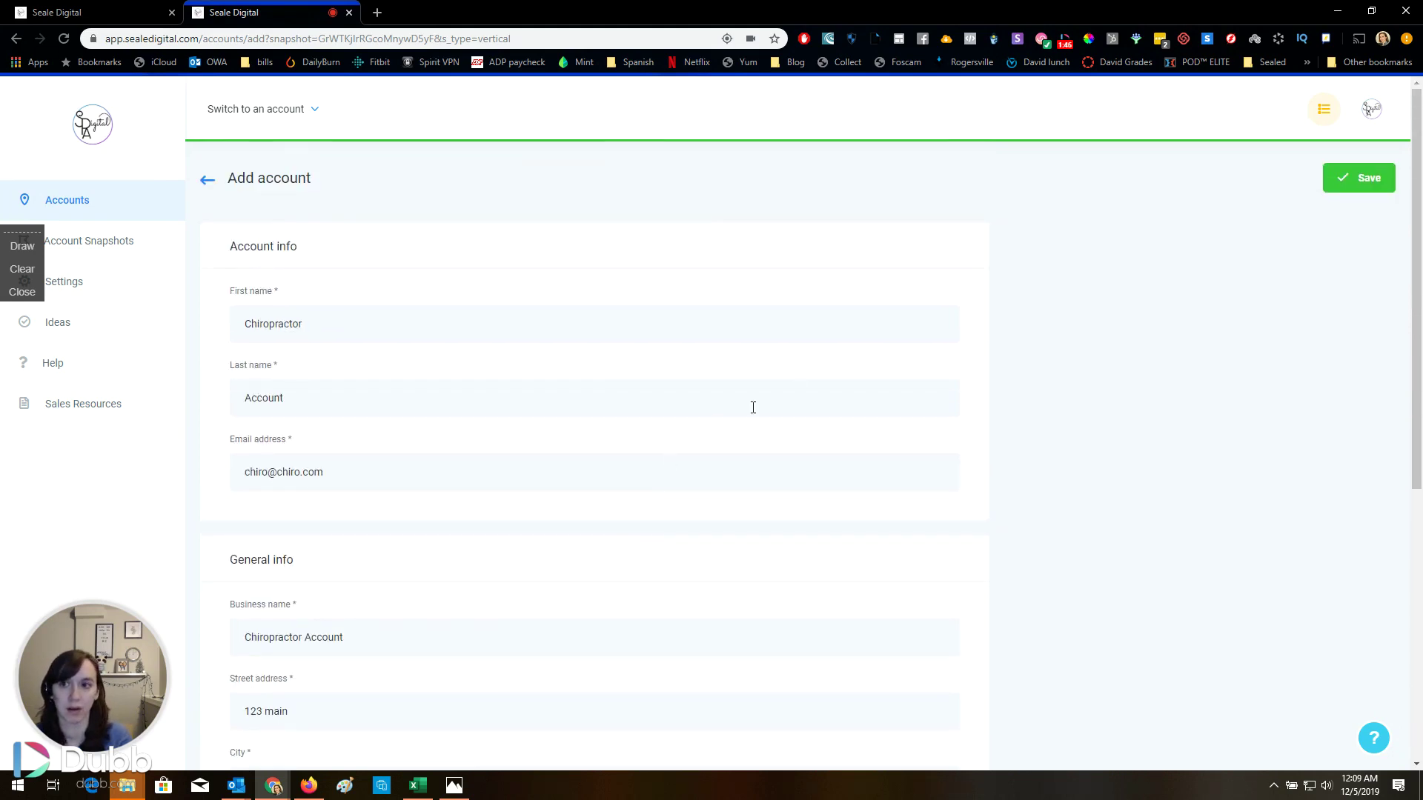
# Save the Chiropractor Account and switch into it from the account switcher
pyautogui.click(1366, 191)
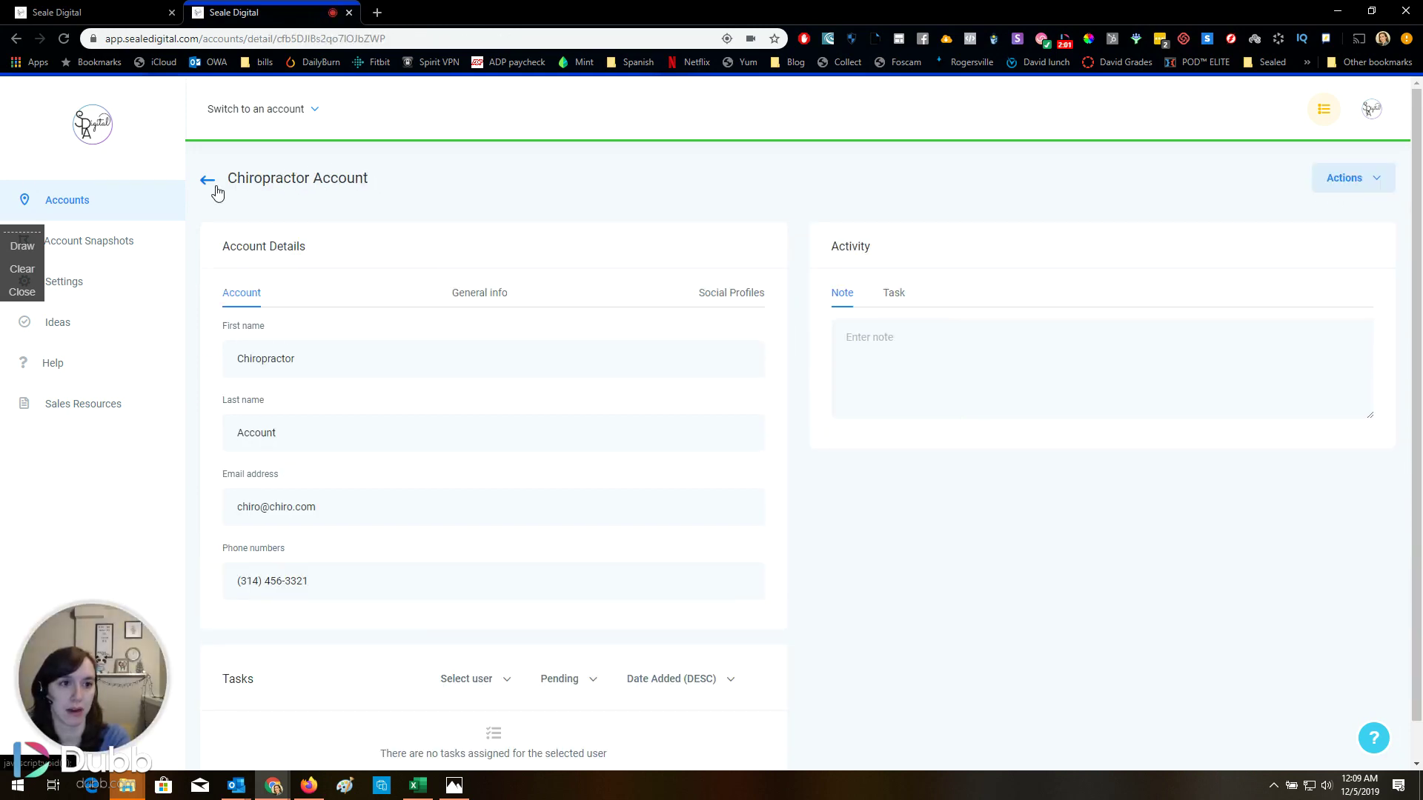
pyautogui.click(1065, 44)
pyautogui.click(1001, 75)
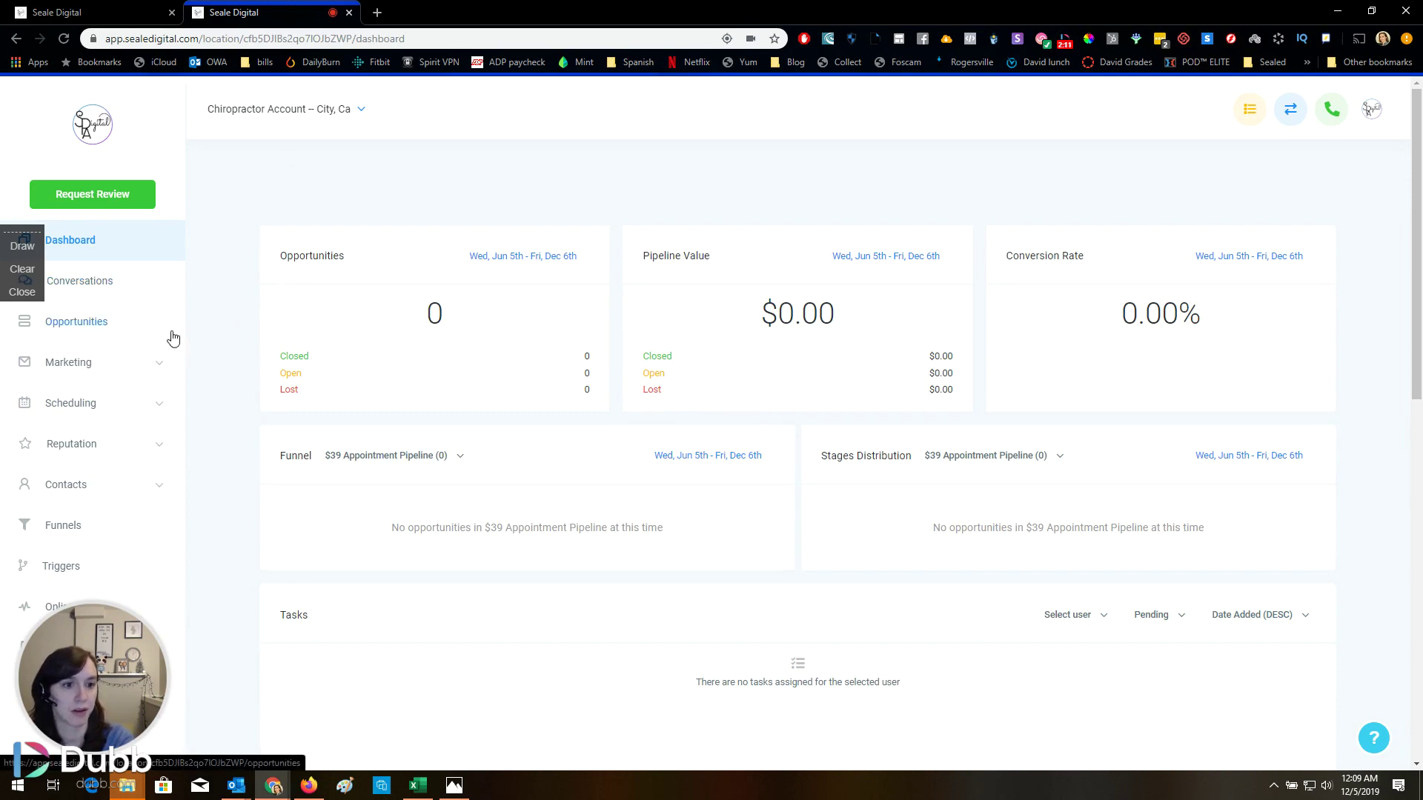
# View the Opportunities board, then open the A) $39 Appointment Nurture campaign under Marketing > Campaigns
pyautogui.click(117, 334)
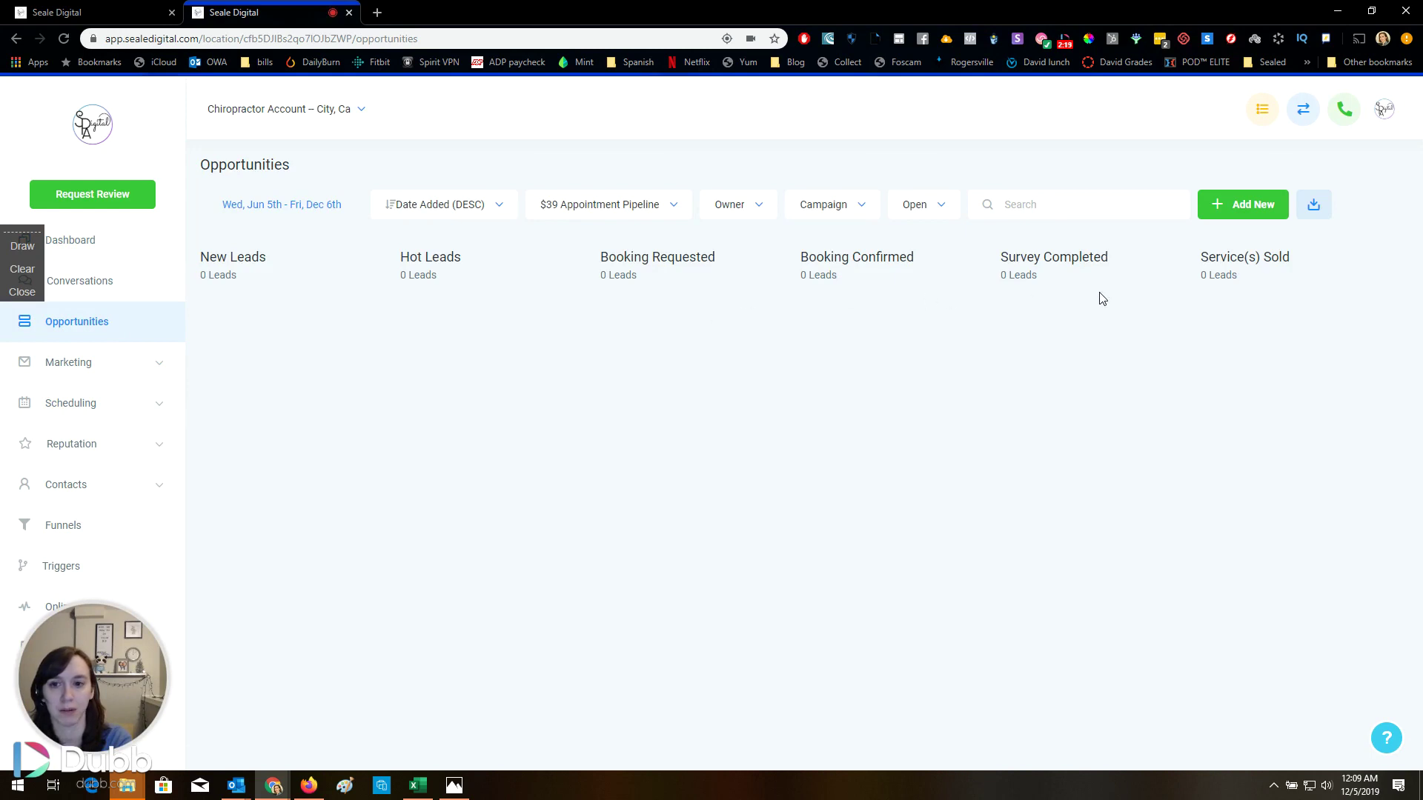
pyautogui.click(75, 375)
pyautogui.click(82, 417)
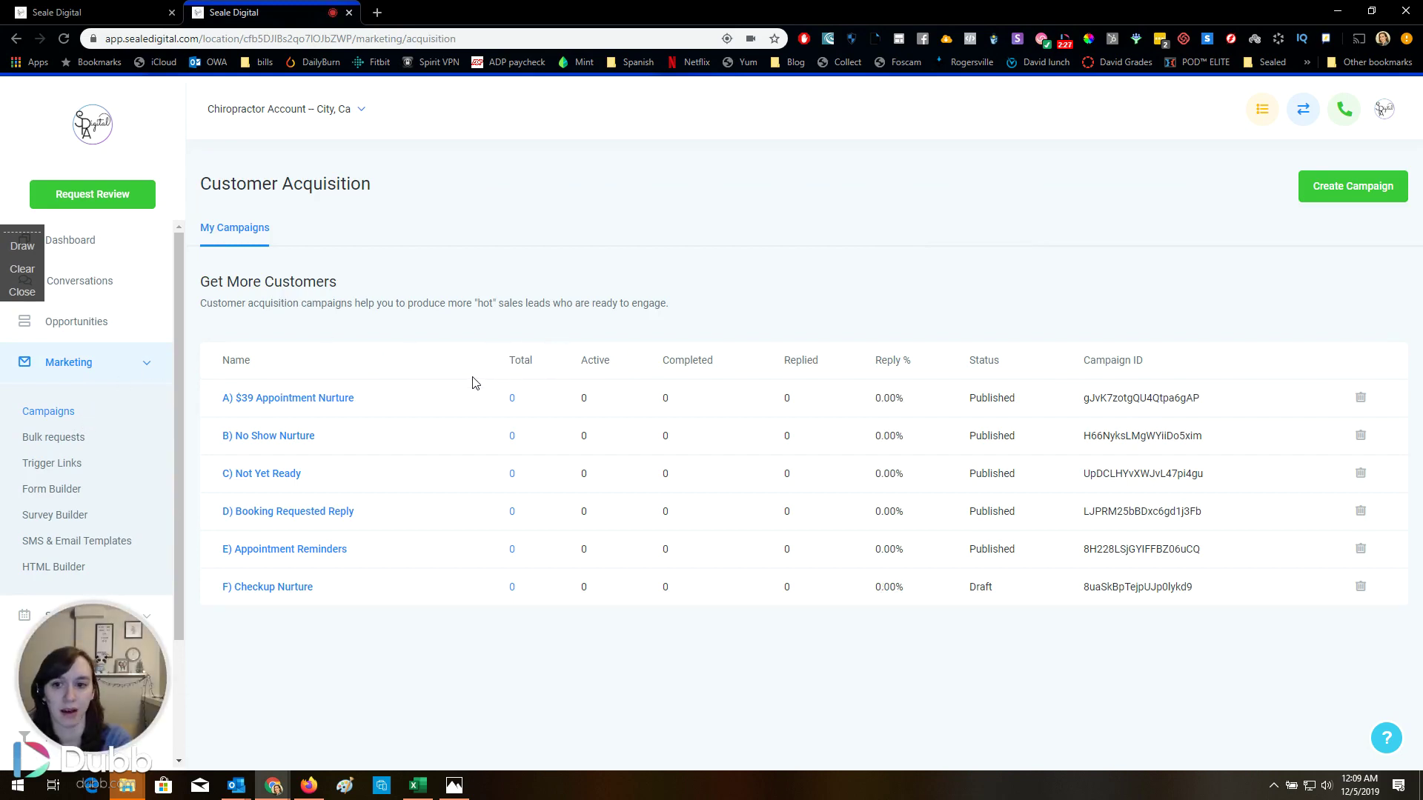
pyautogui.click(307, 398)
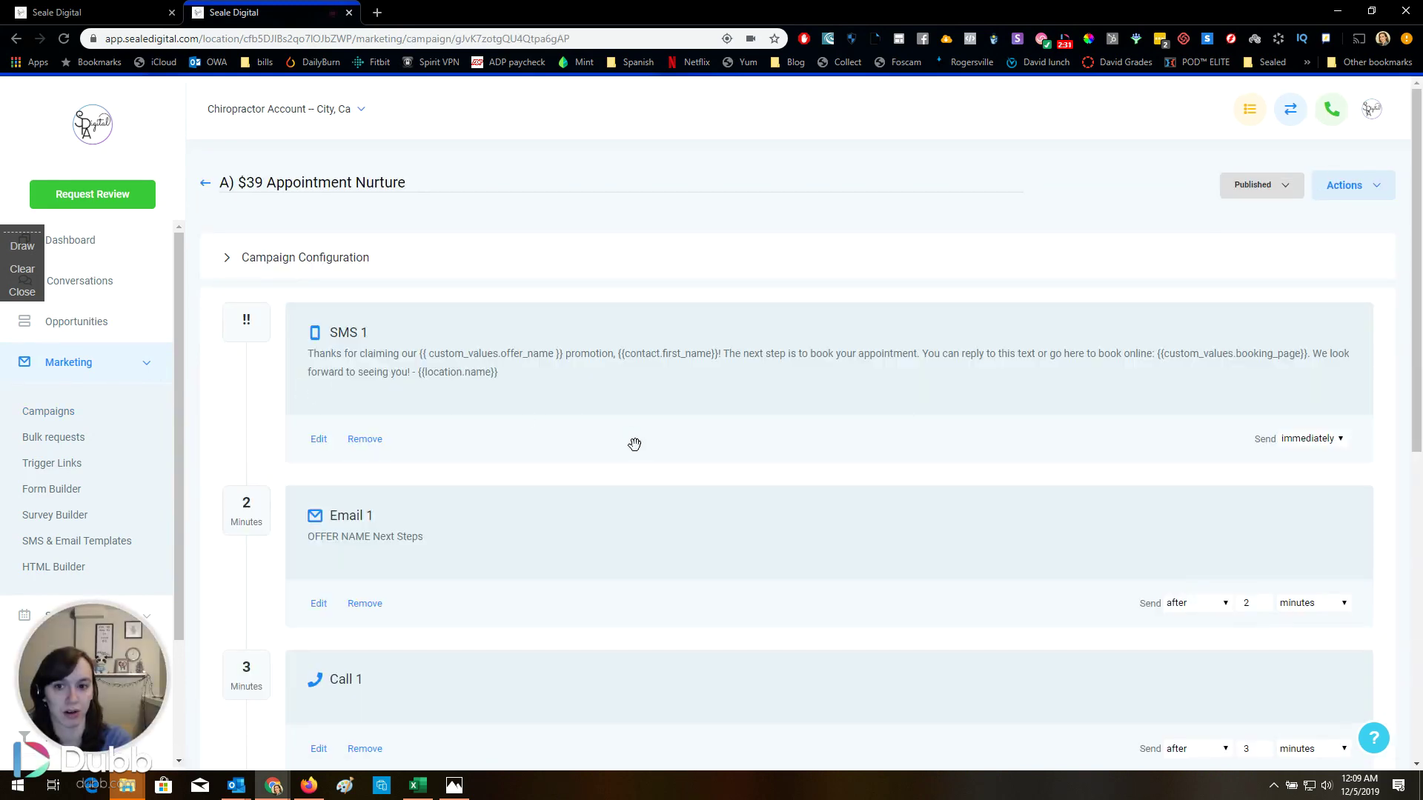
pyautogui.scroll(-1, 627, 433)
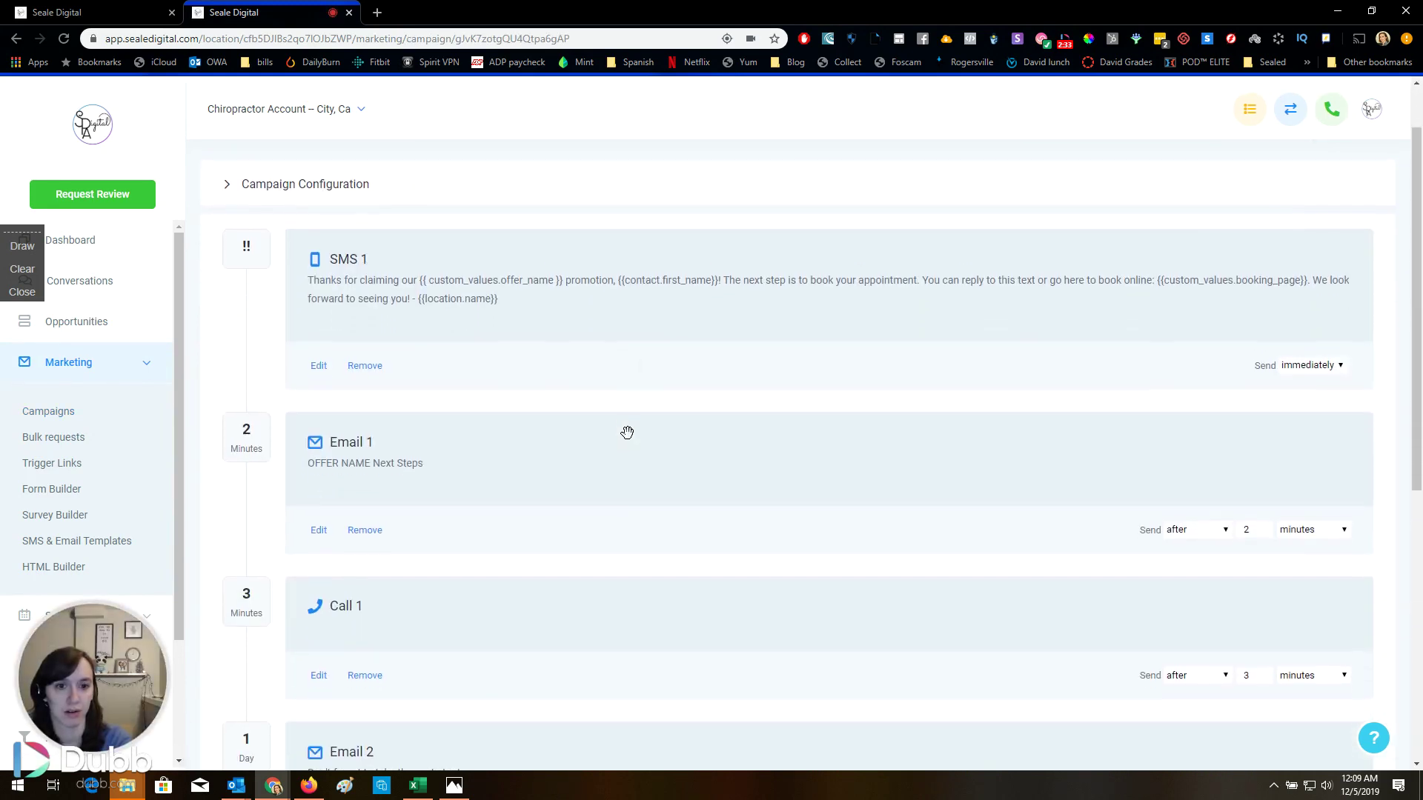
pyautogui.scroll(-2, 627, 433)
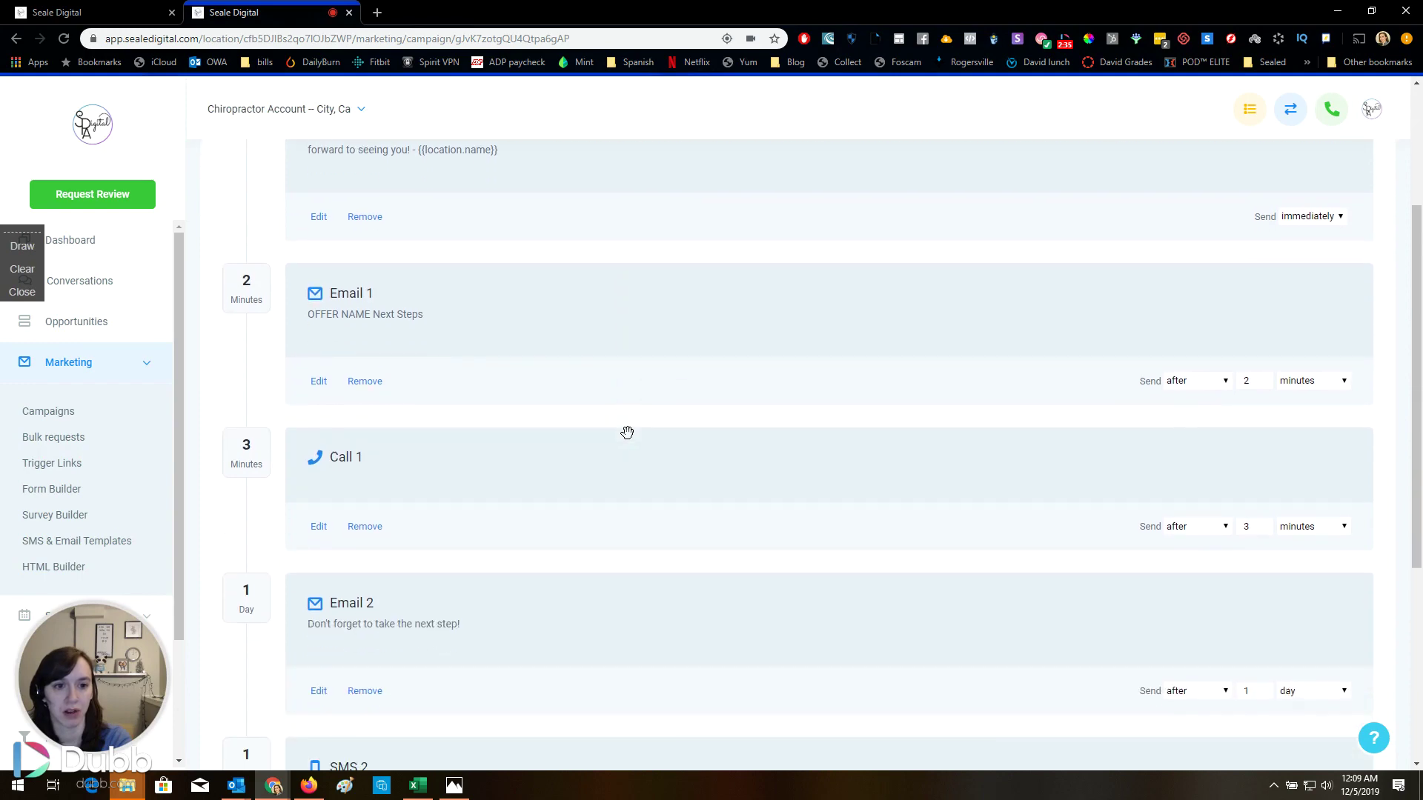
# Inspect where Email 1's 'by clicking here' booking link points, then close it unchanged
pyautogui.click(317, 382)
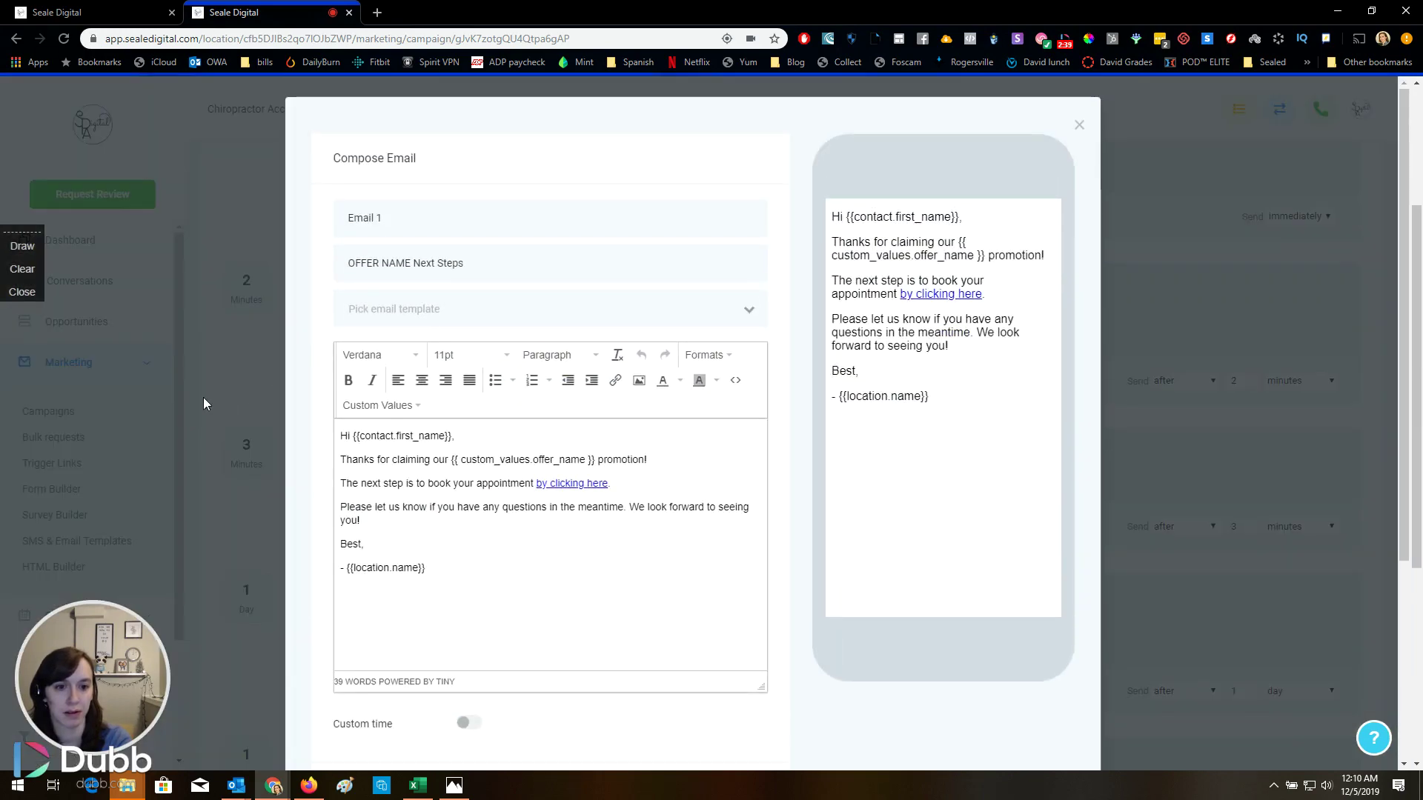
pyautogui.moveTo(536, 483); pyautogui.dragTo(608, 484)
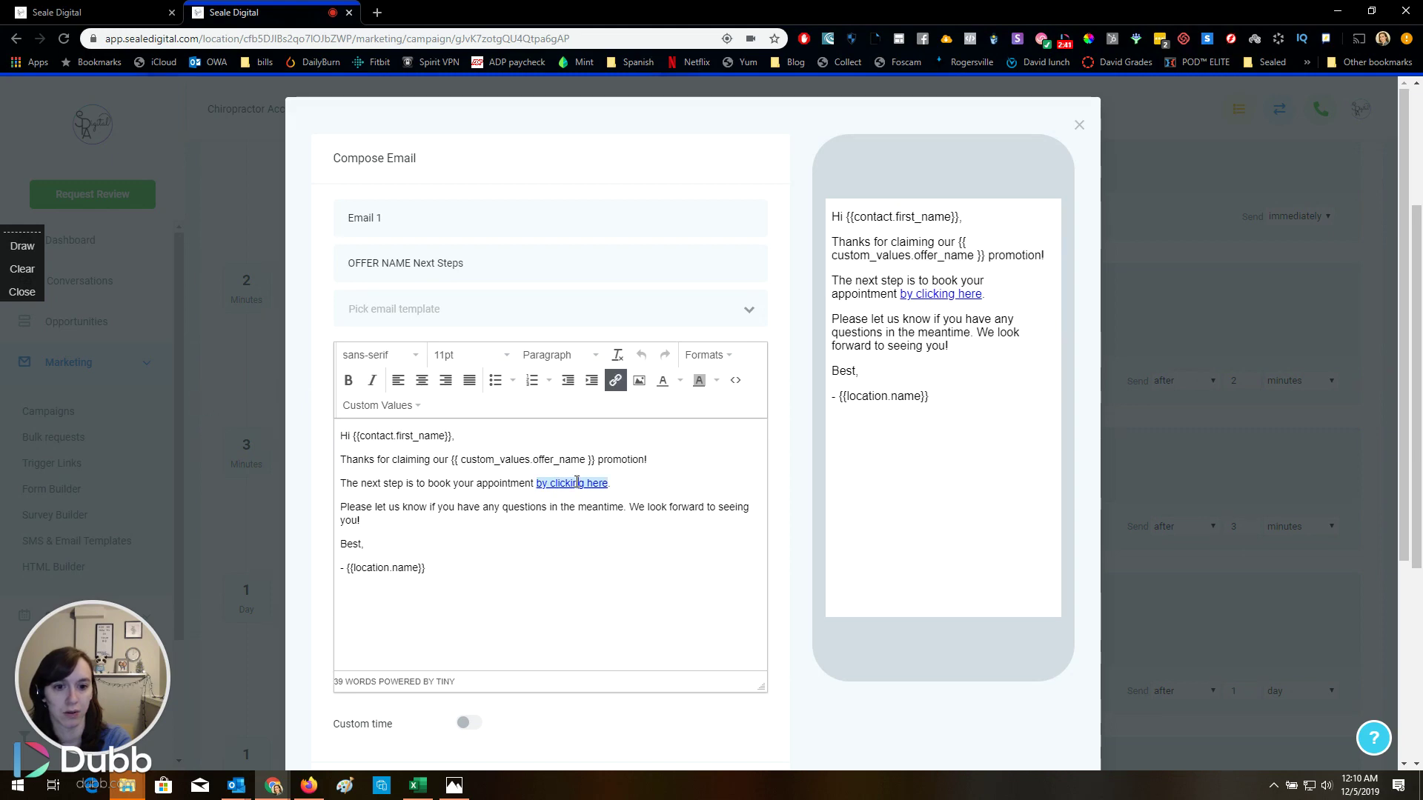
pyautogui.click(617, 381)
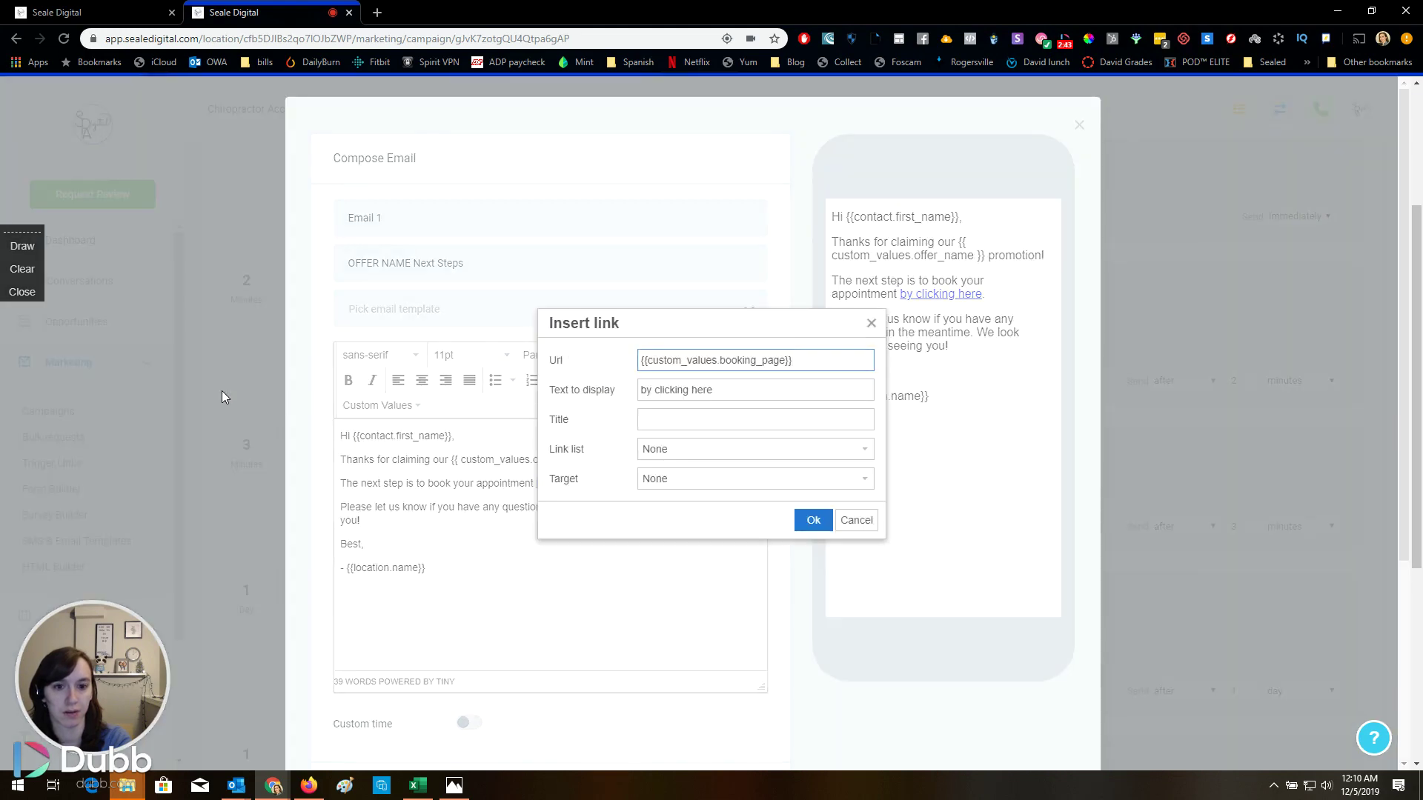
pyautogui.click(854, 521)
pyautogui.click(1244, 477)
# View the Email 2 message, then close it
pyautogui.scroll(-2, 612, 413)
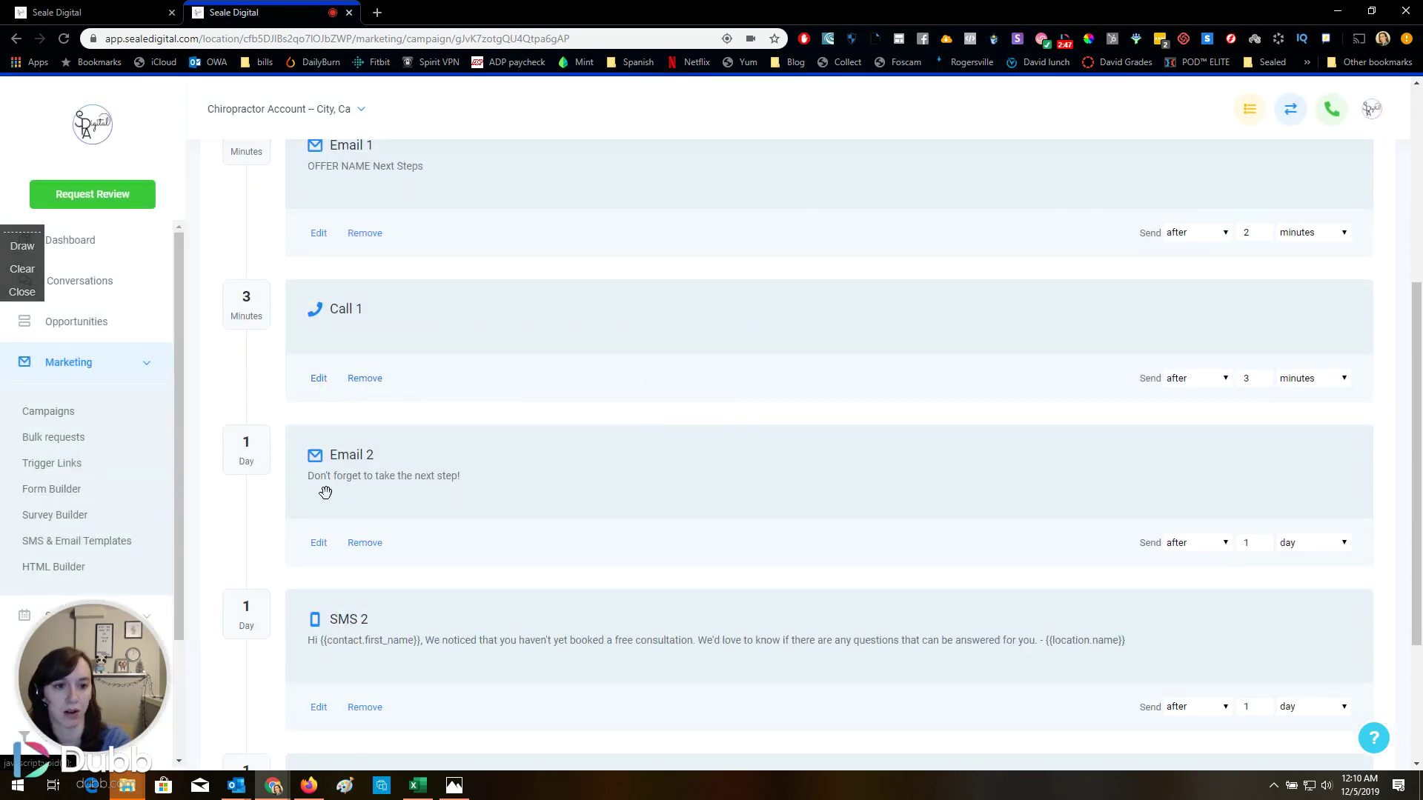
pyautogui.click(319, 542)
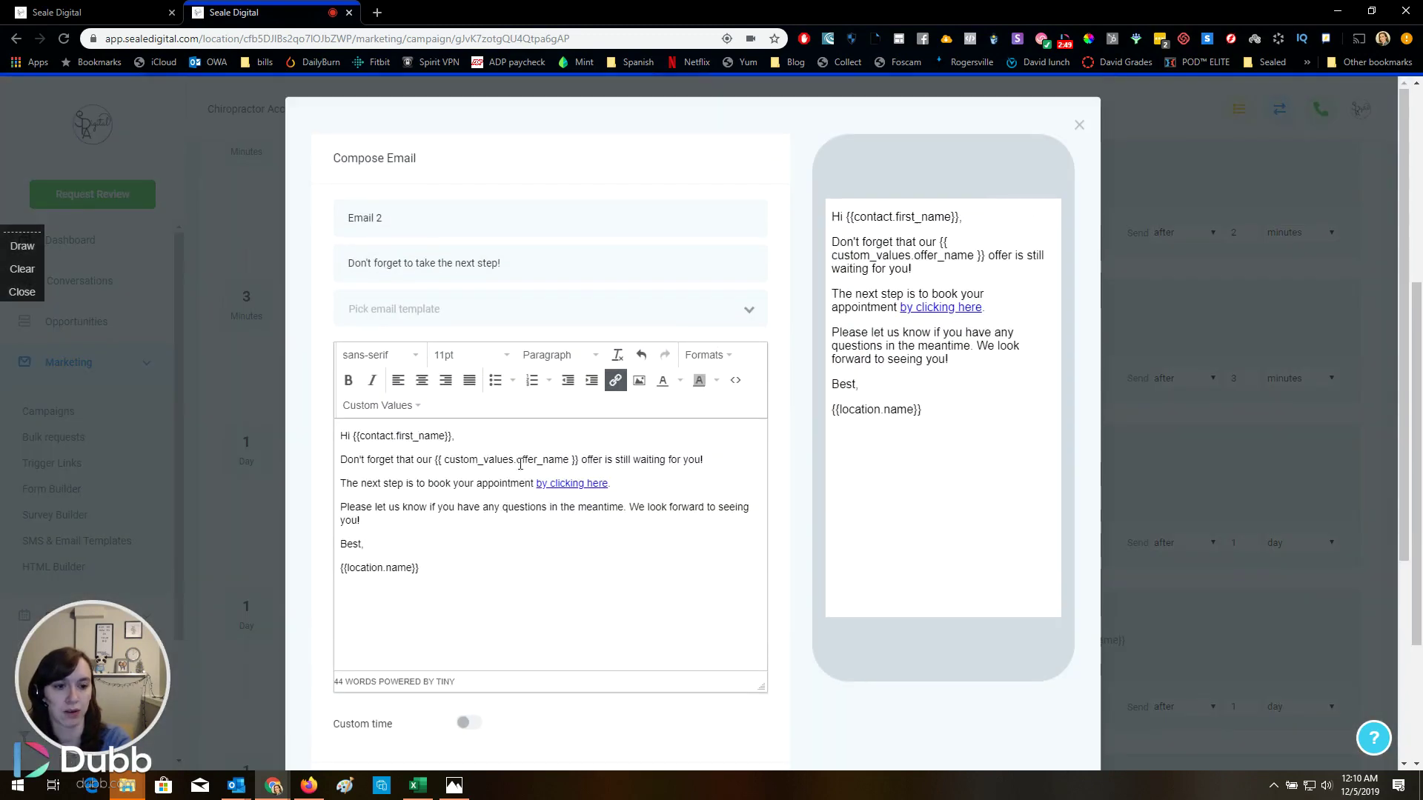
pyautogui.click(1198, 467)
pyautogui.scroll(-3, 639, 410)
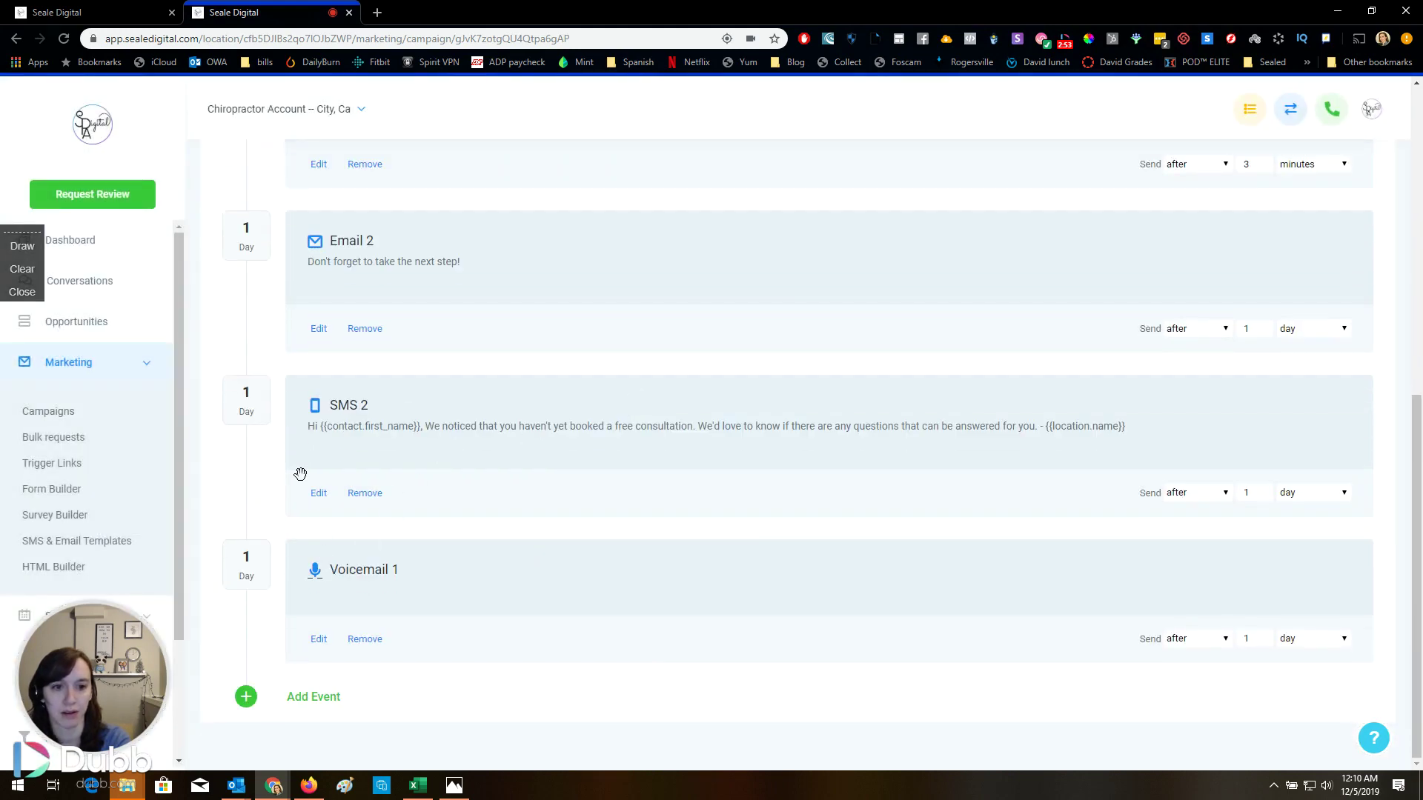
# Open the B) No Show Nurture campaign and view its Email 1
pyautogui.scroll(5, 303, 506)
pyautogui.scroll(3, 304, 506)
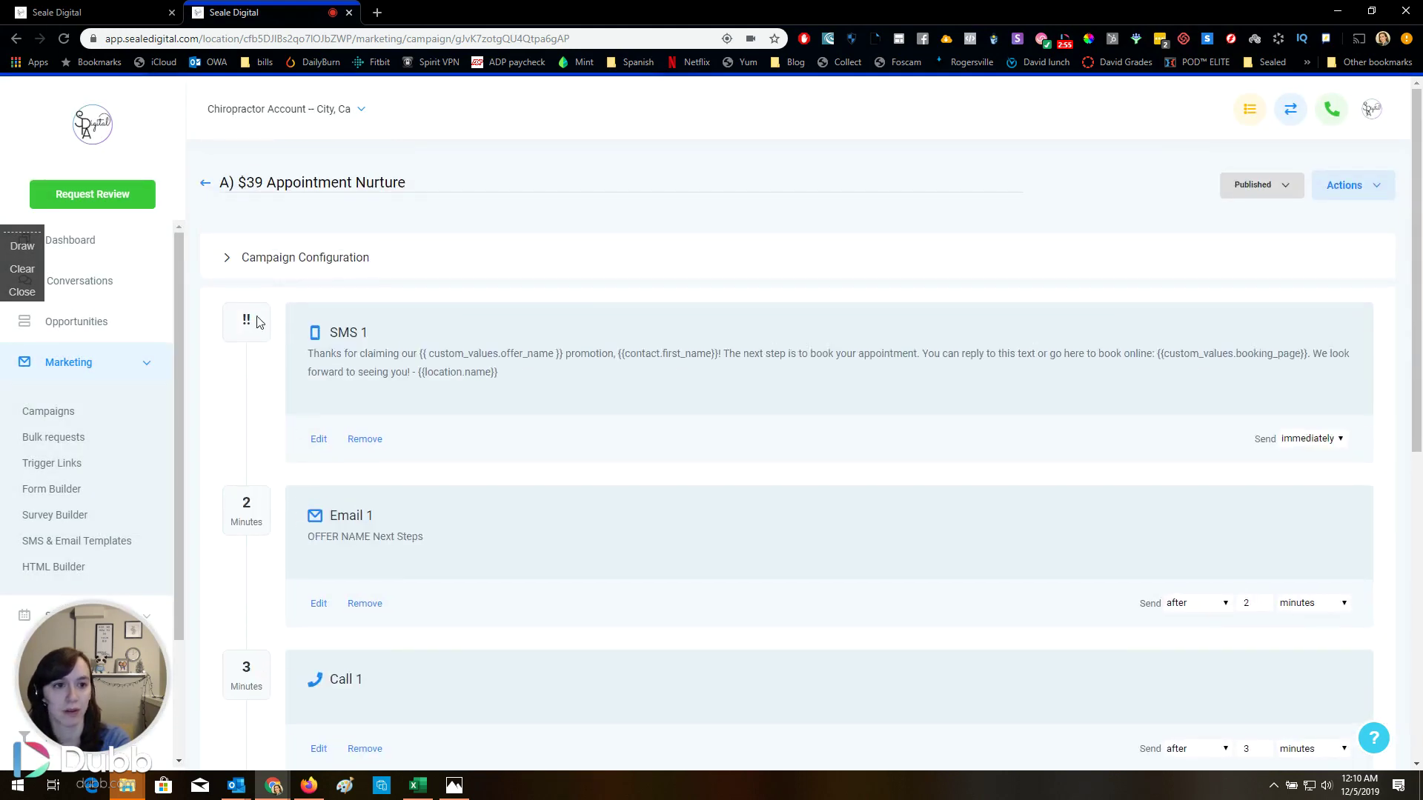
pyautogui.click(197, 185)
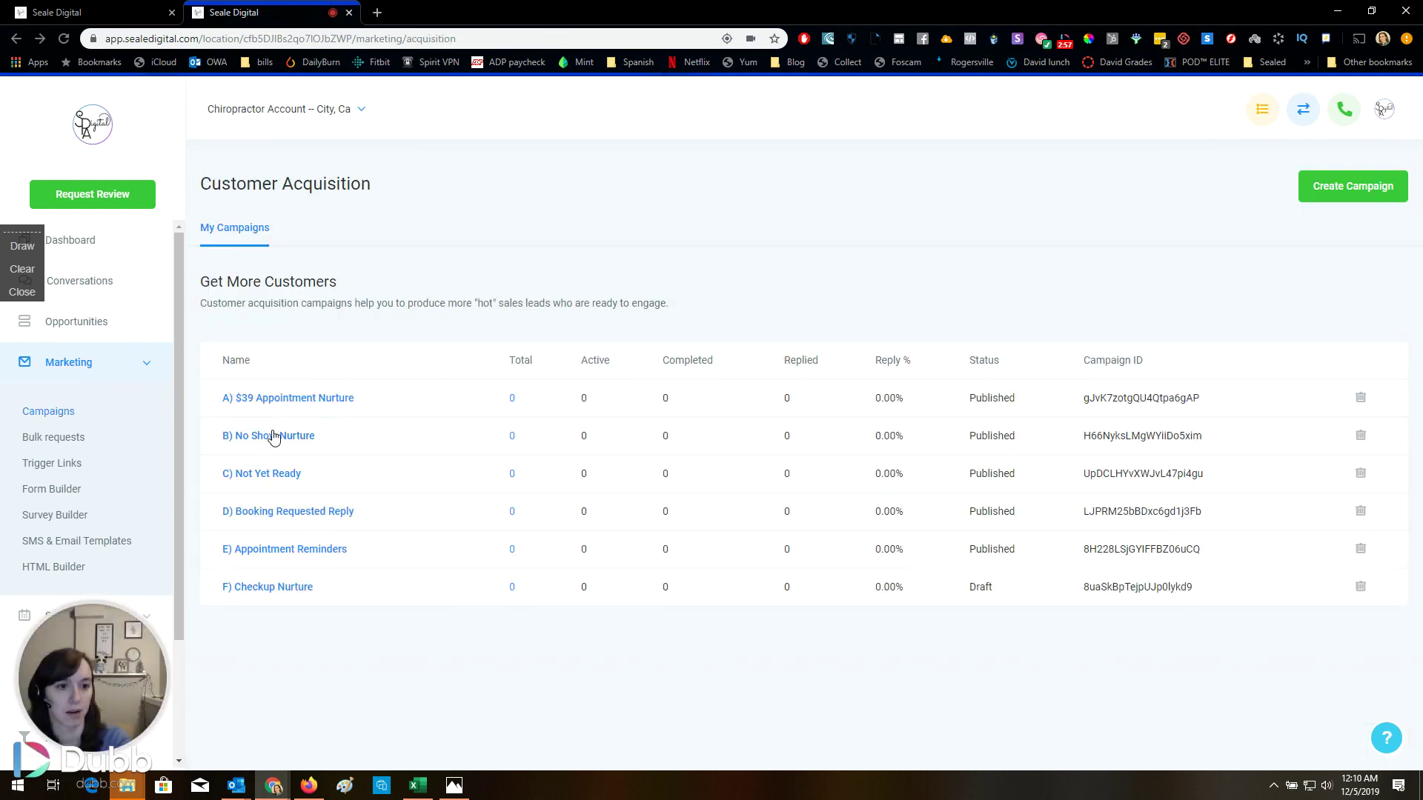
pyautogui.click(271, 436)
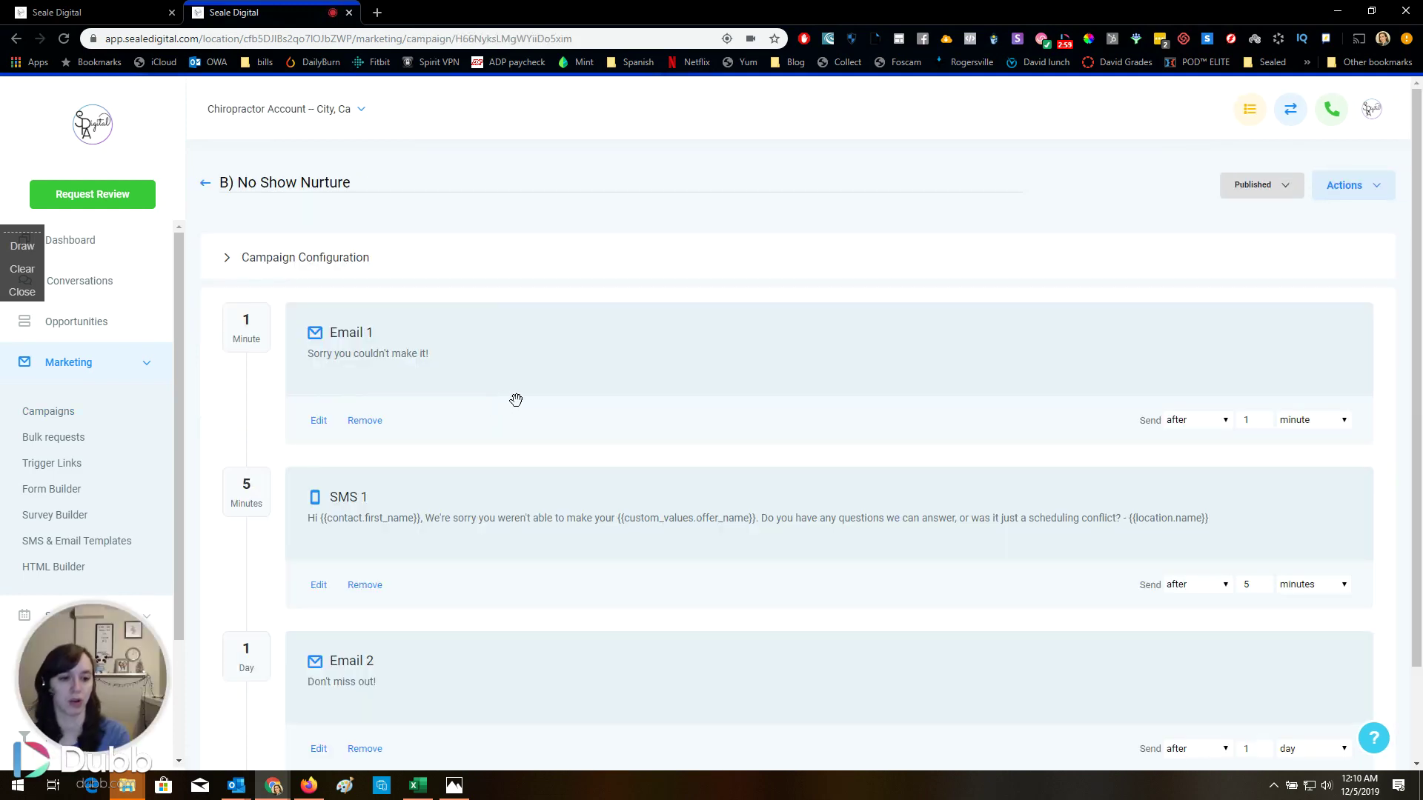
pyautogui.click(320, 421)
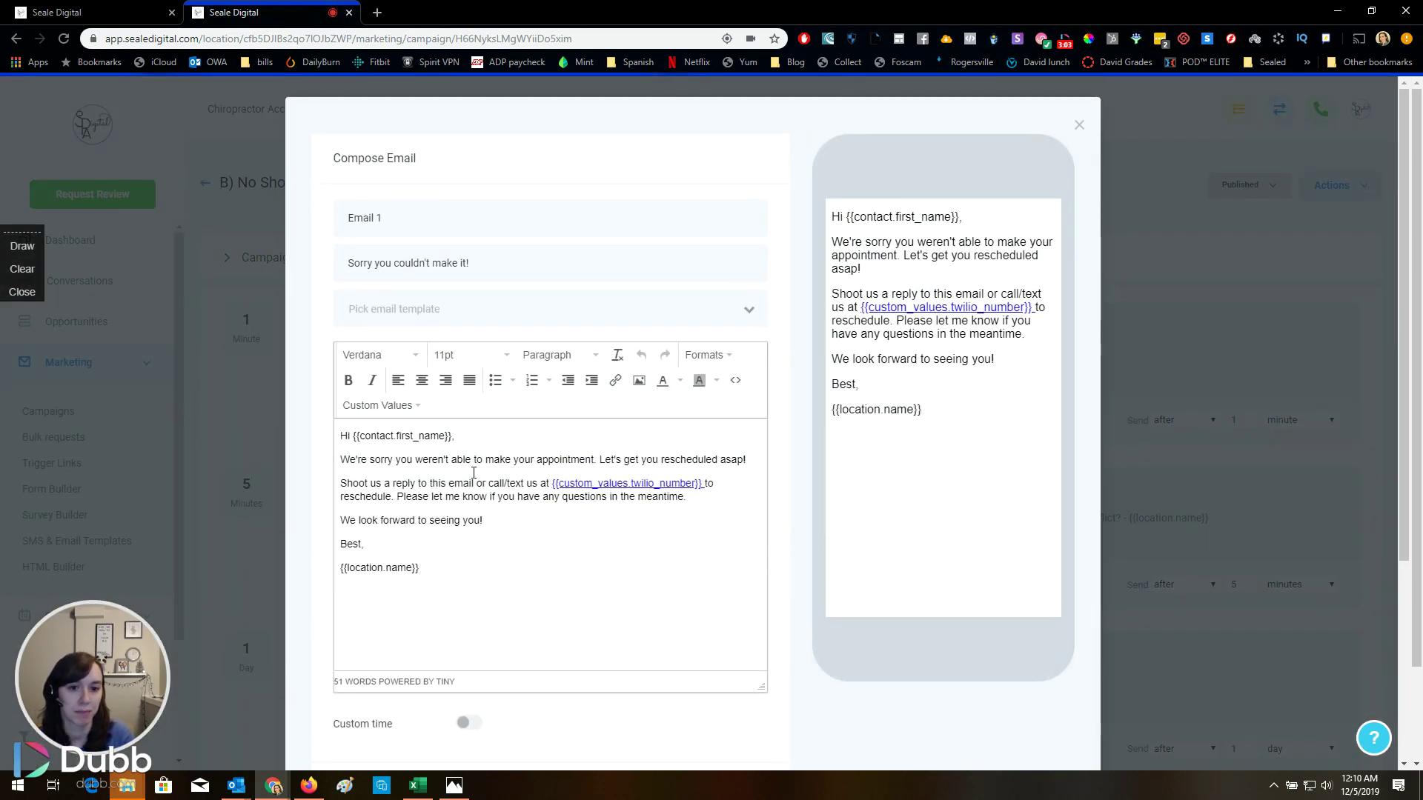
pyautogui.click(1212, 480)
# View the campaign's Email 2 message, then close it
pyautogui.scroll(-2, 530, 453)
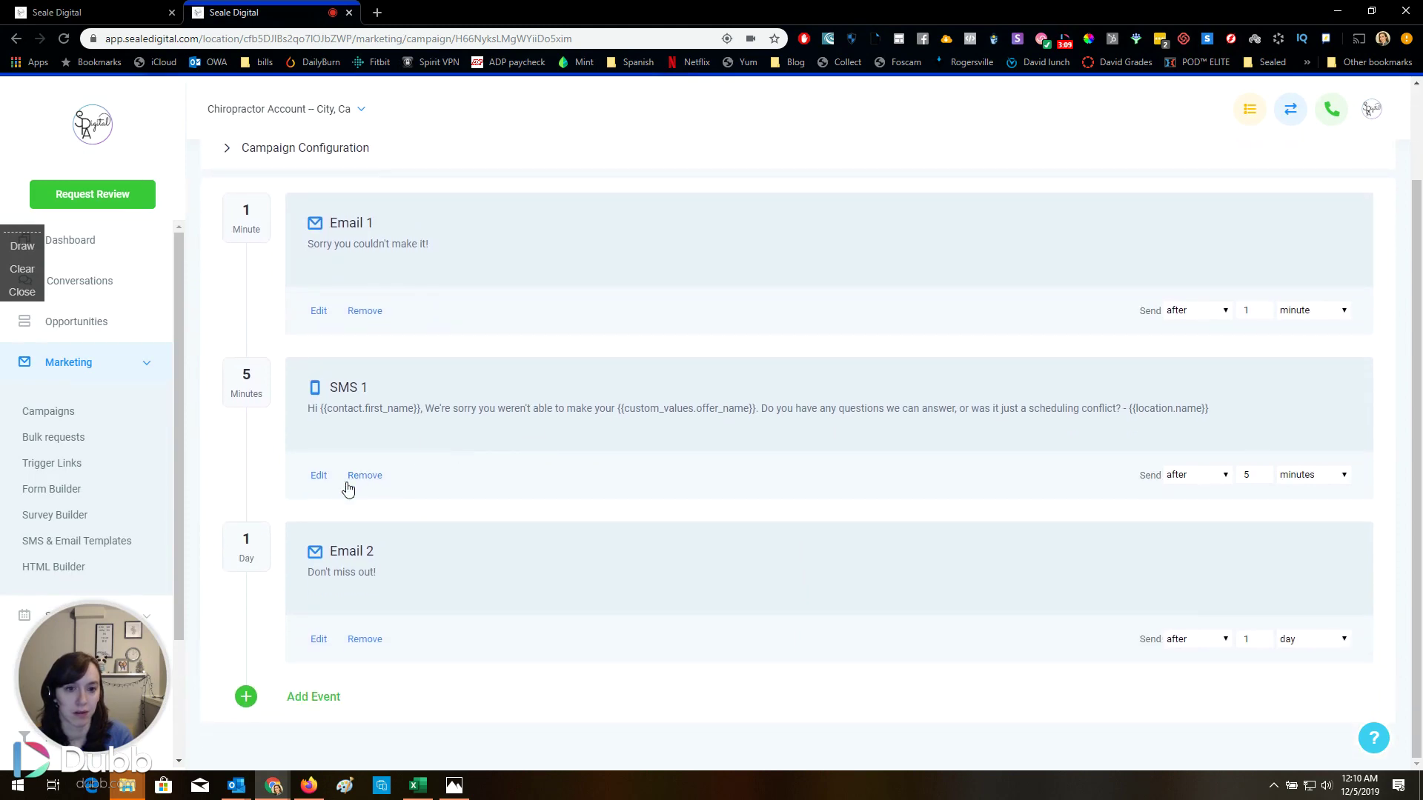
pyautogui.click(317, 639)
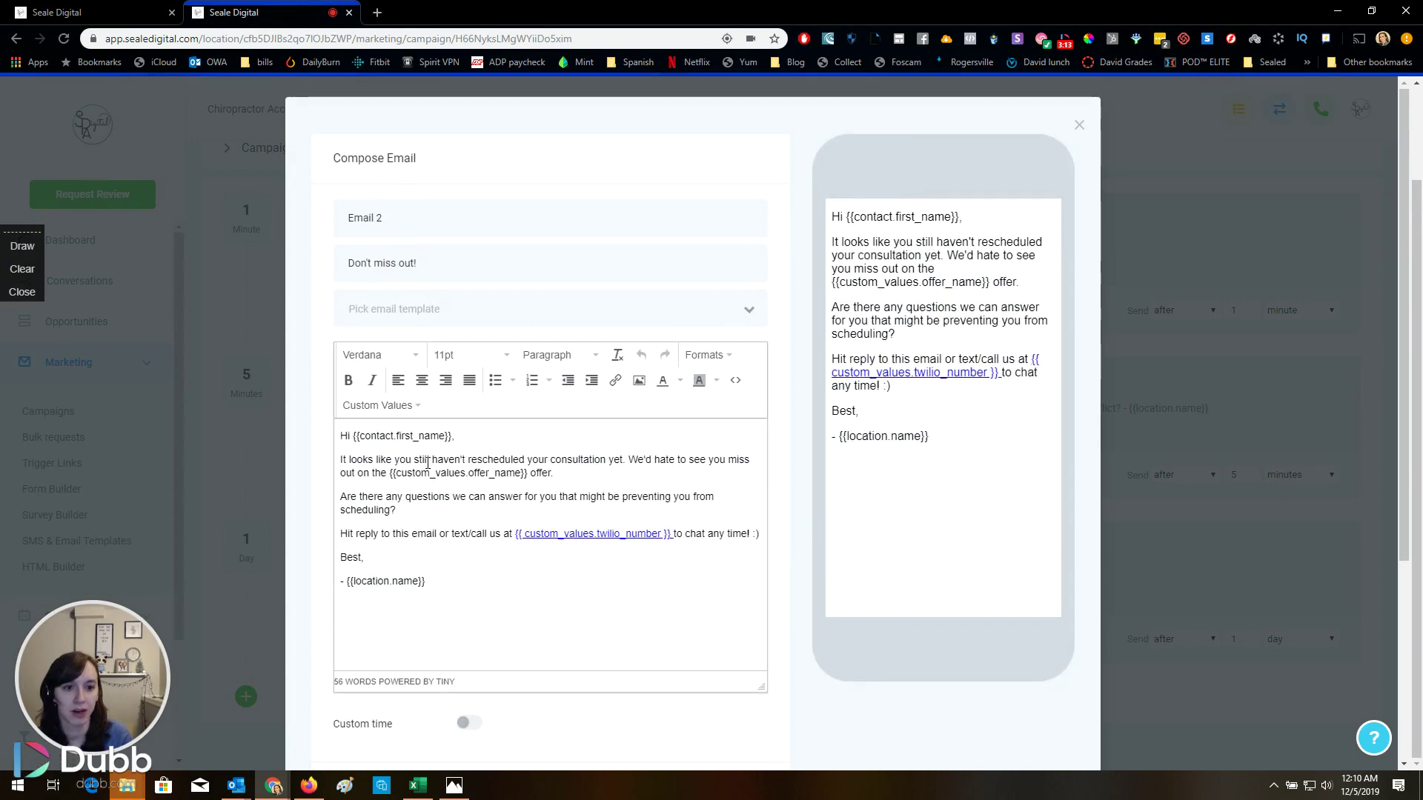
pyautogui.click(1182, 418)
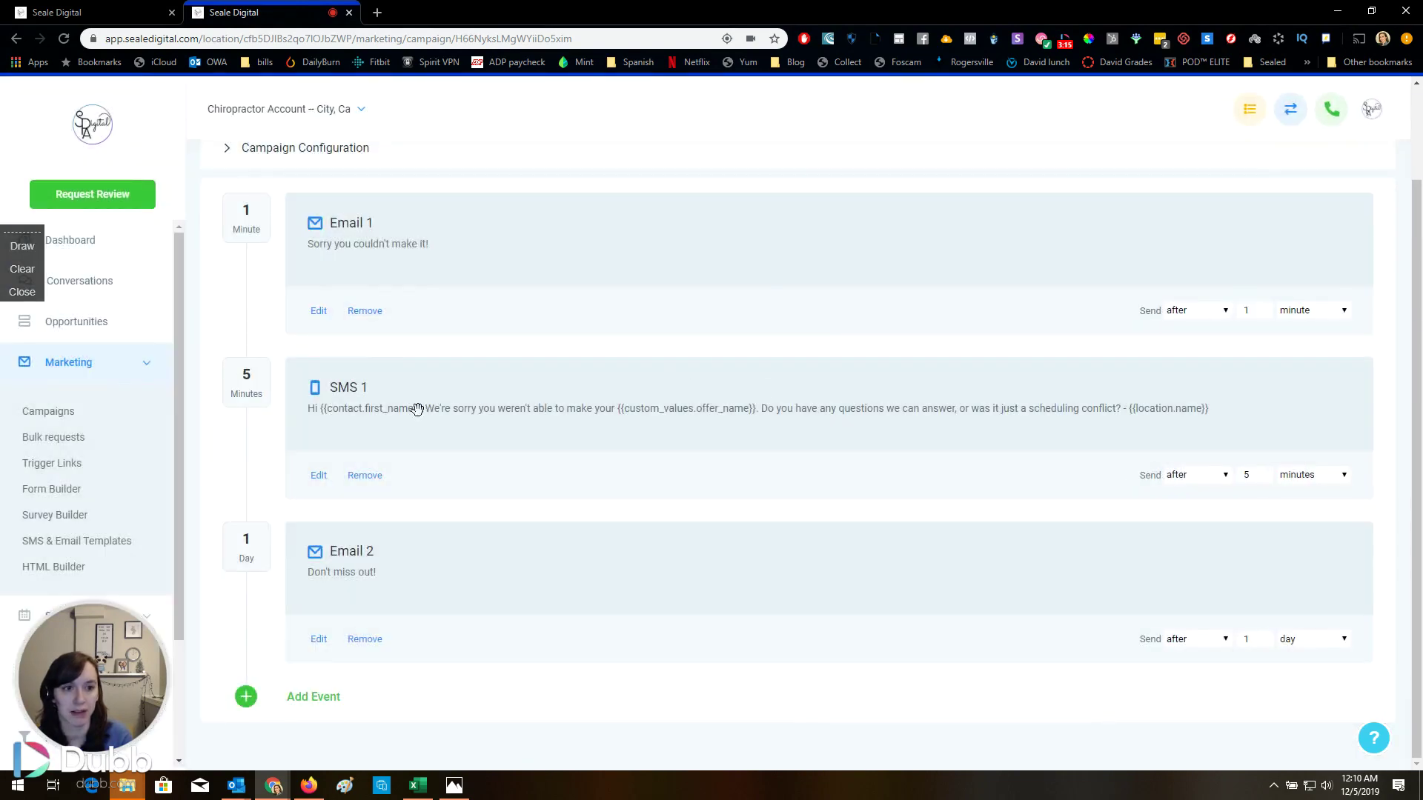
pyautogui.scroll(1, 299, 368)
pyautogui.scroll(1, 299, 368)
# Review the C) Not Yet Ready campaign and return to the list
pyautogui.click(204, 182)
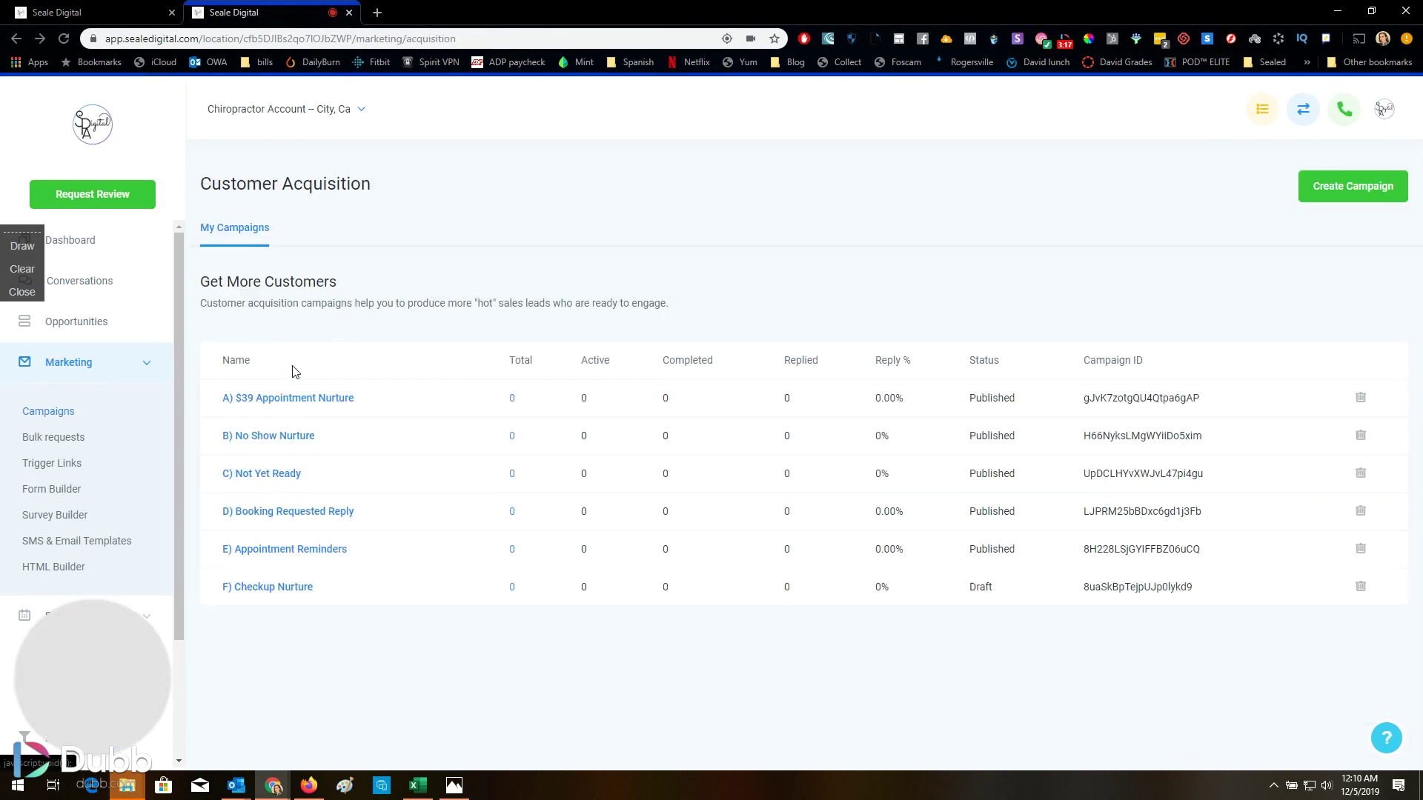
pyautogui.click(266, 475)
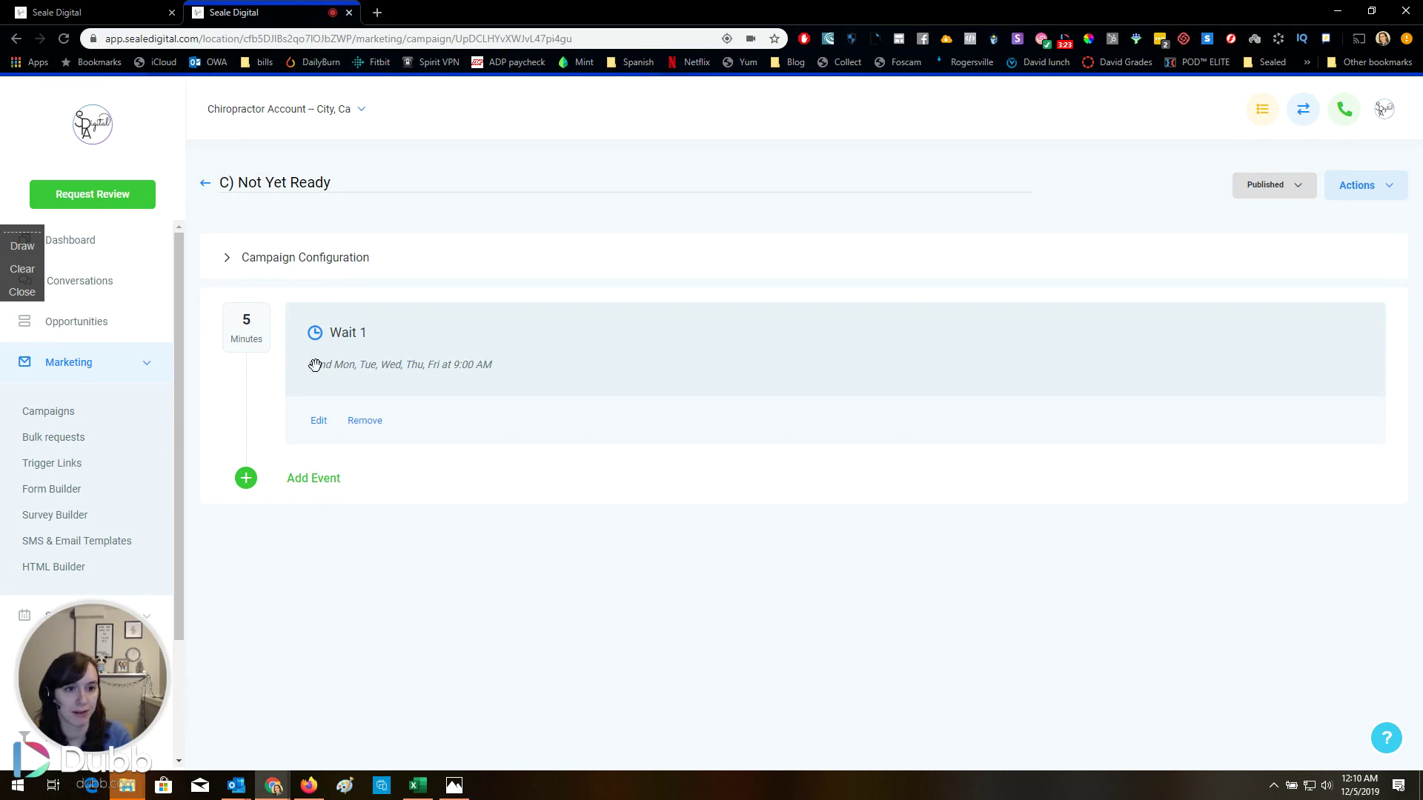
pyautogui.click(206, 185)
# View the D) Booking Requested Reply confirmation email, then return to the campaign list
pyautogui.click(319, 510)
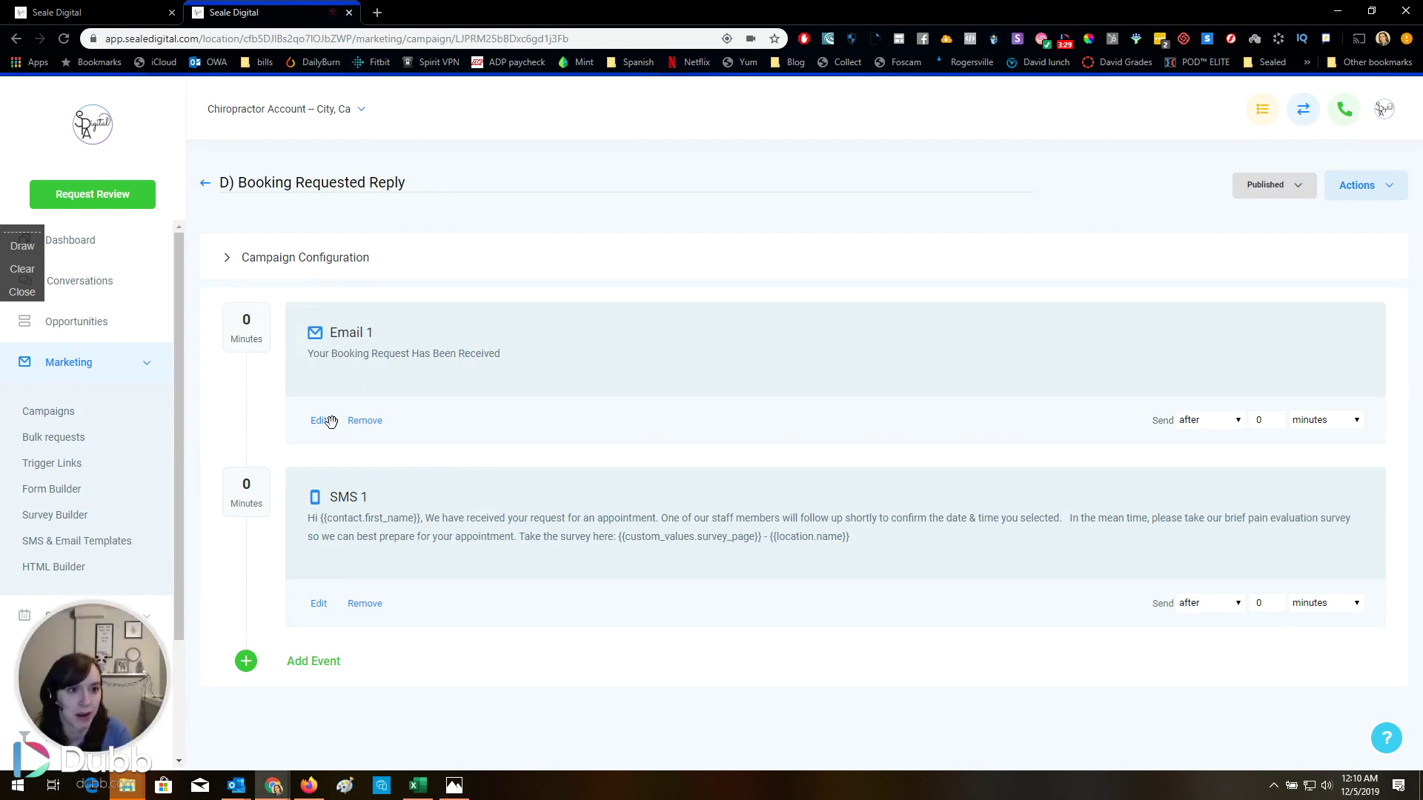
pyautogui.click(320, 421)
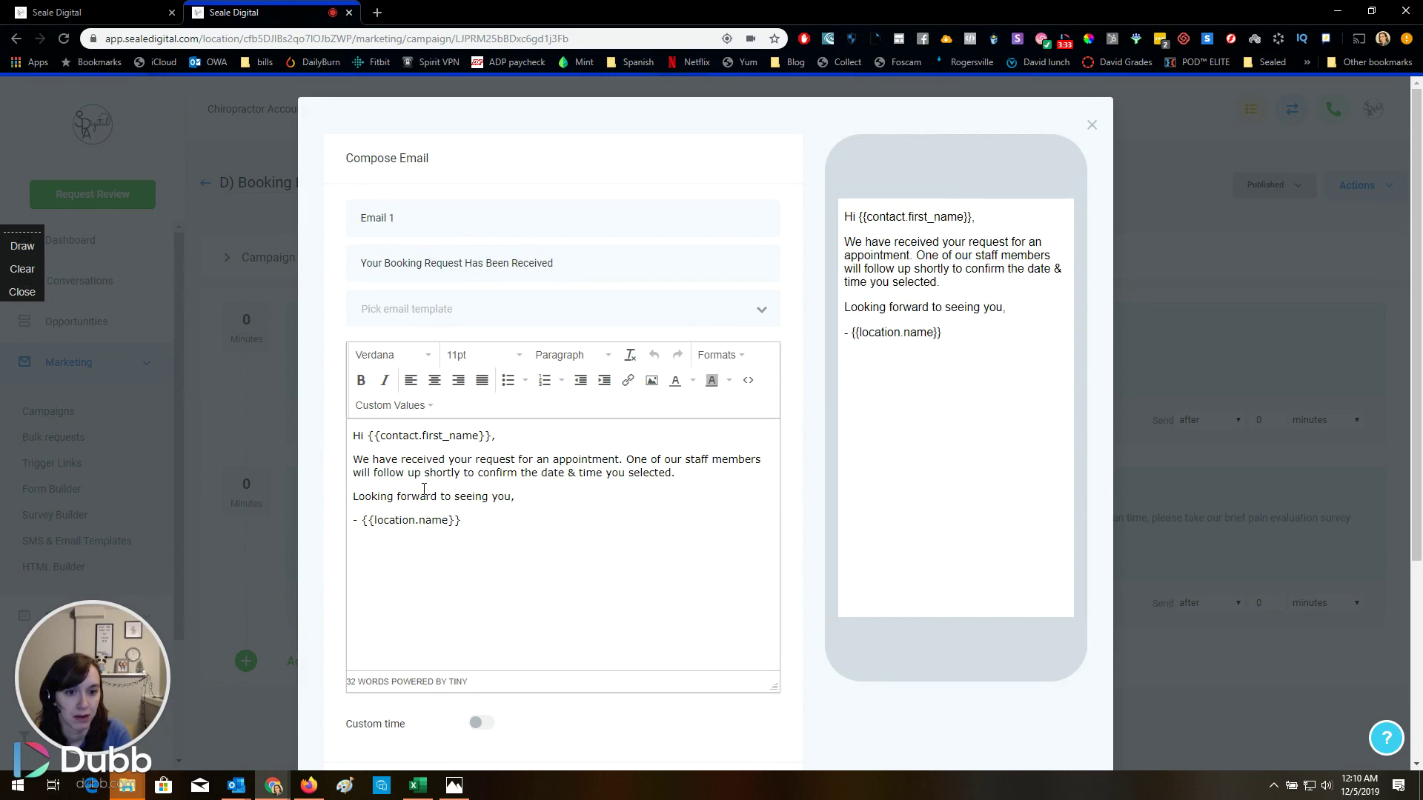
pyautogui.click(1222, 406)
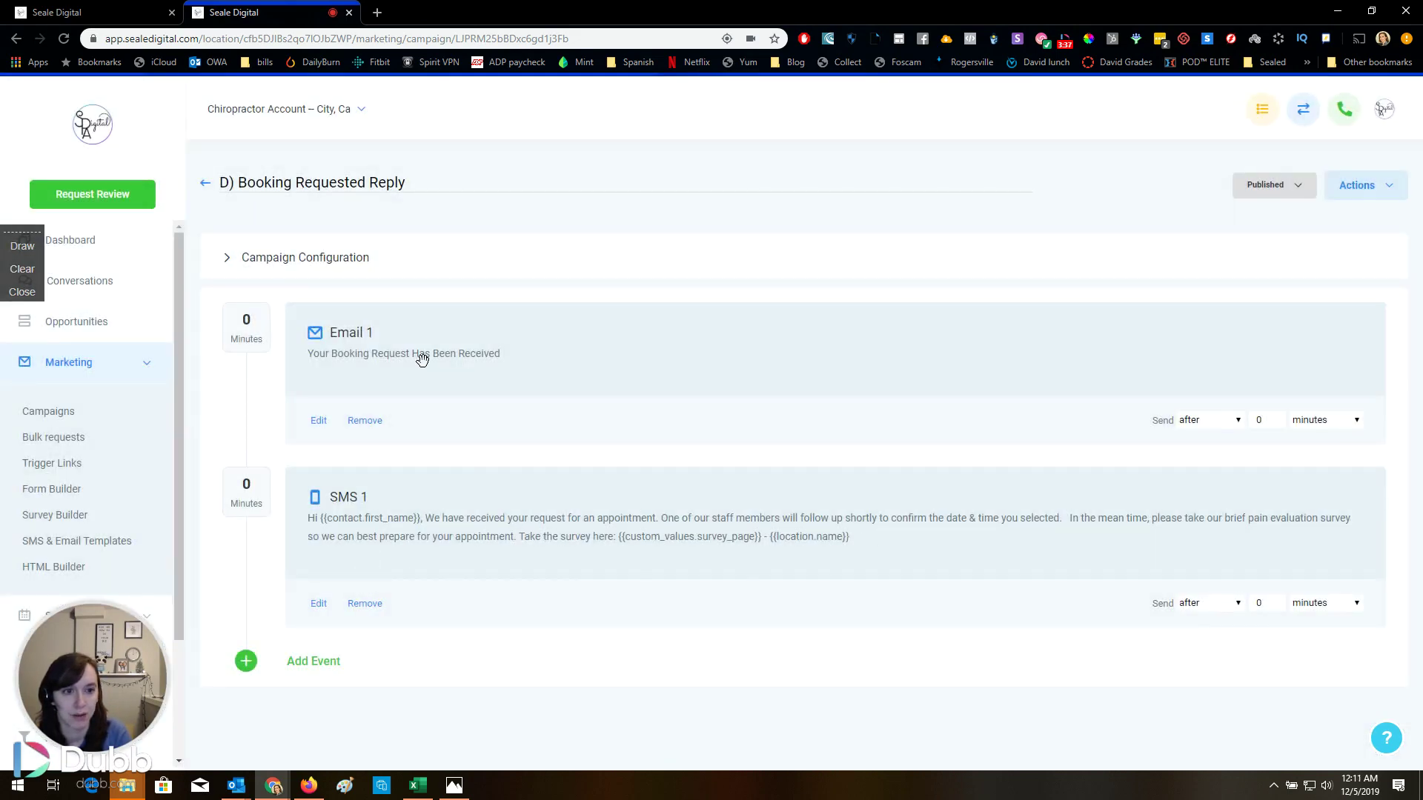
pyautogui.click(207, 183)
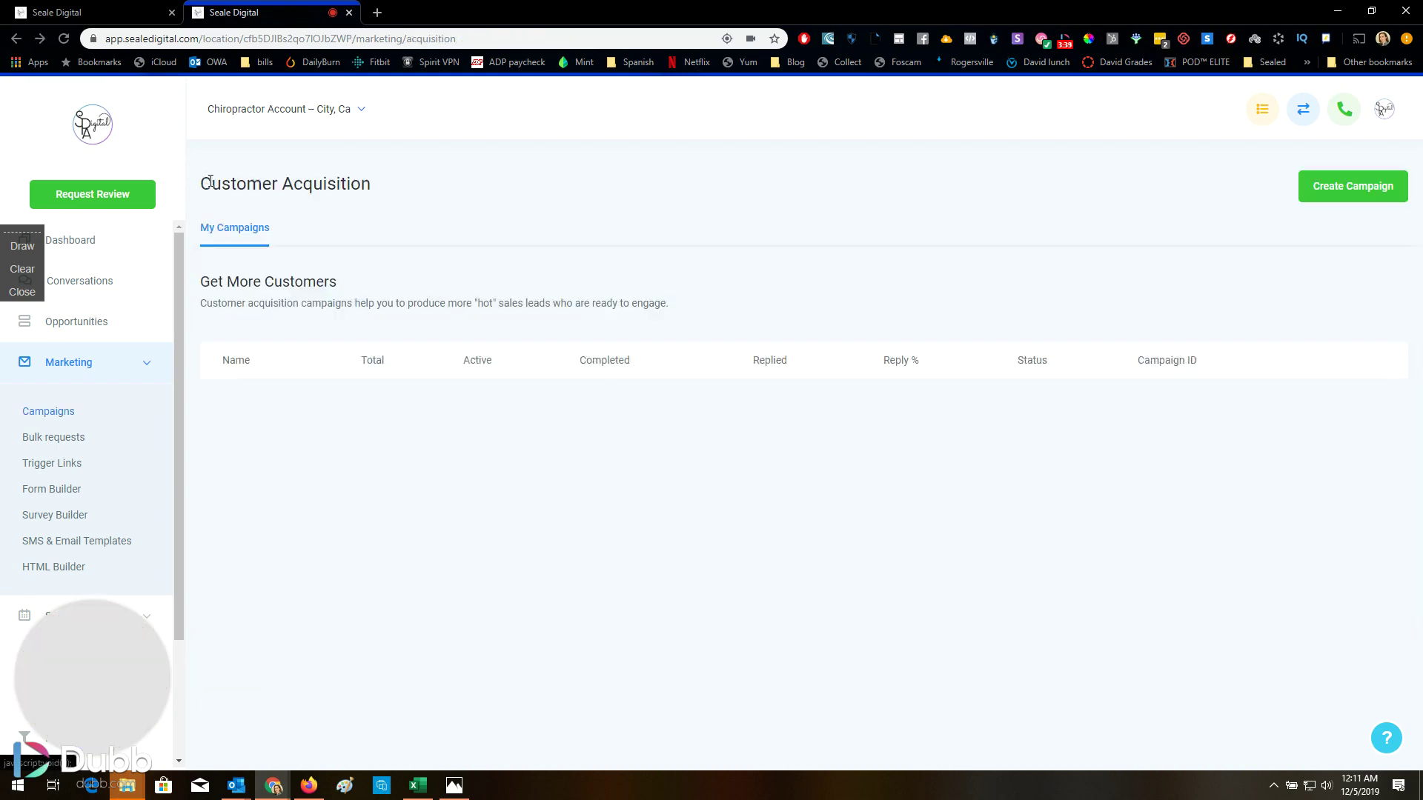
pyautogui.click(279, 549)
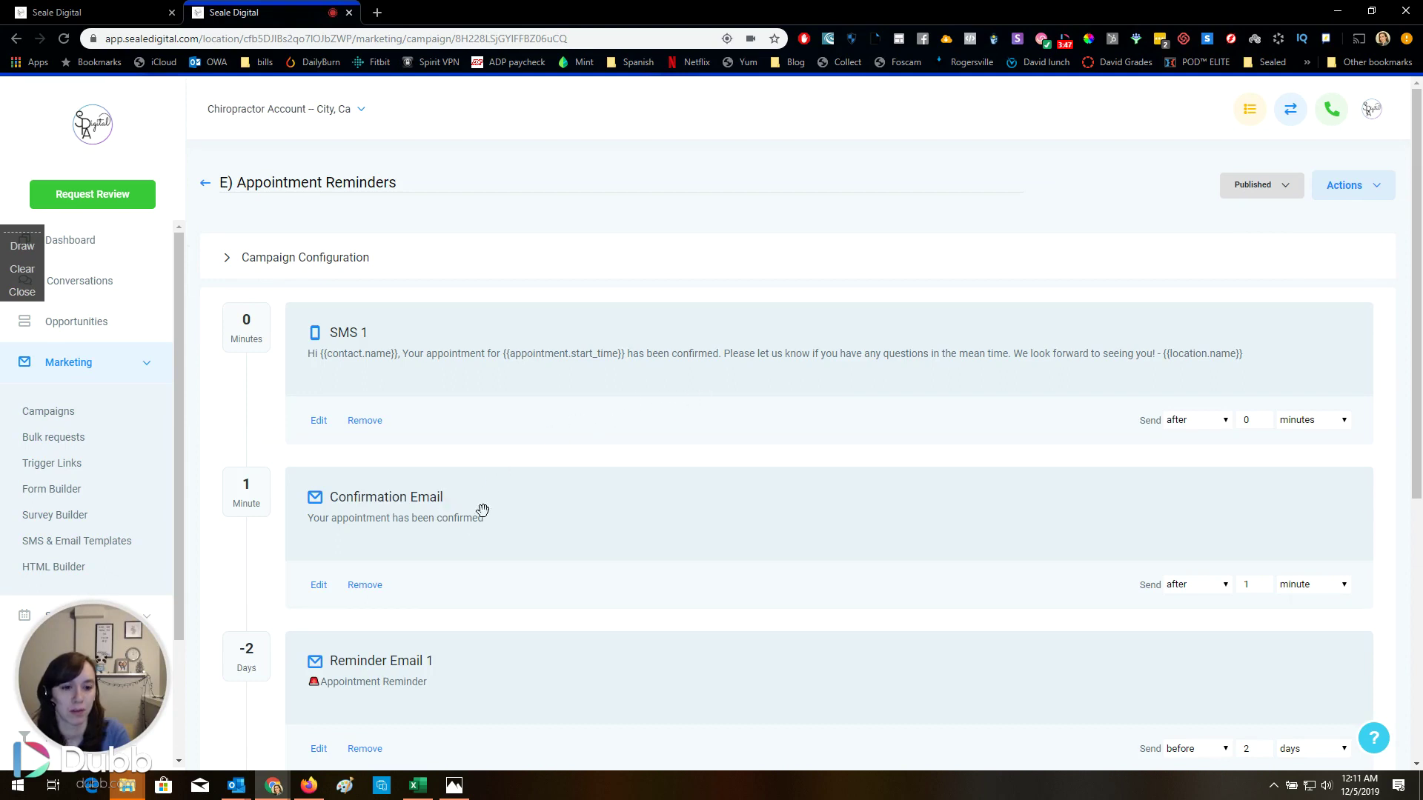
pyautogui.scroll(-2, 297, 489)
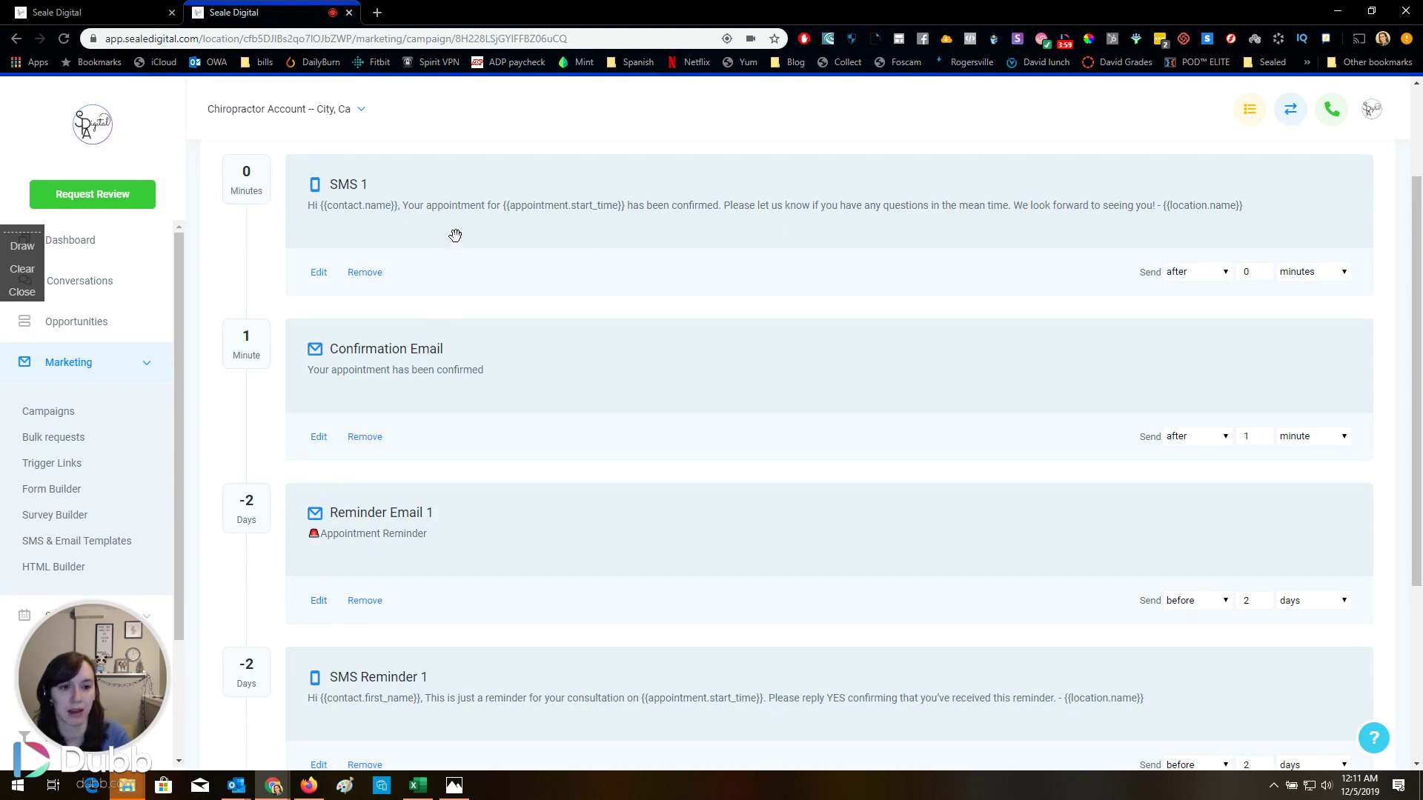
pyautogui.click(320, 439)
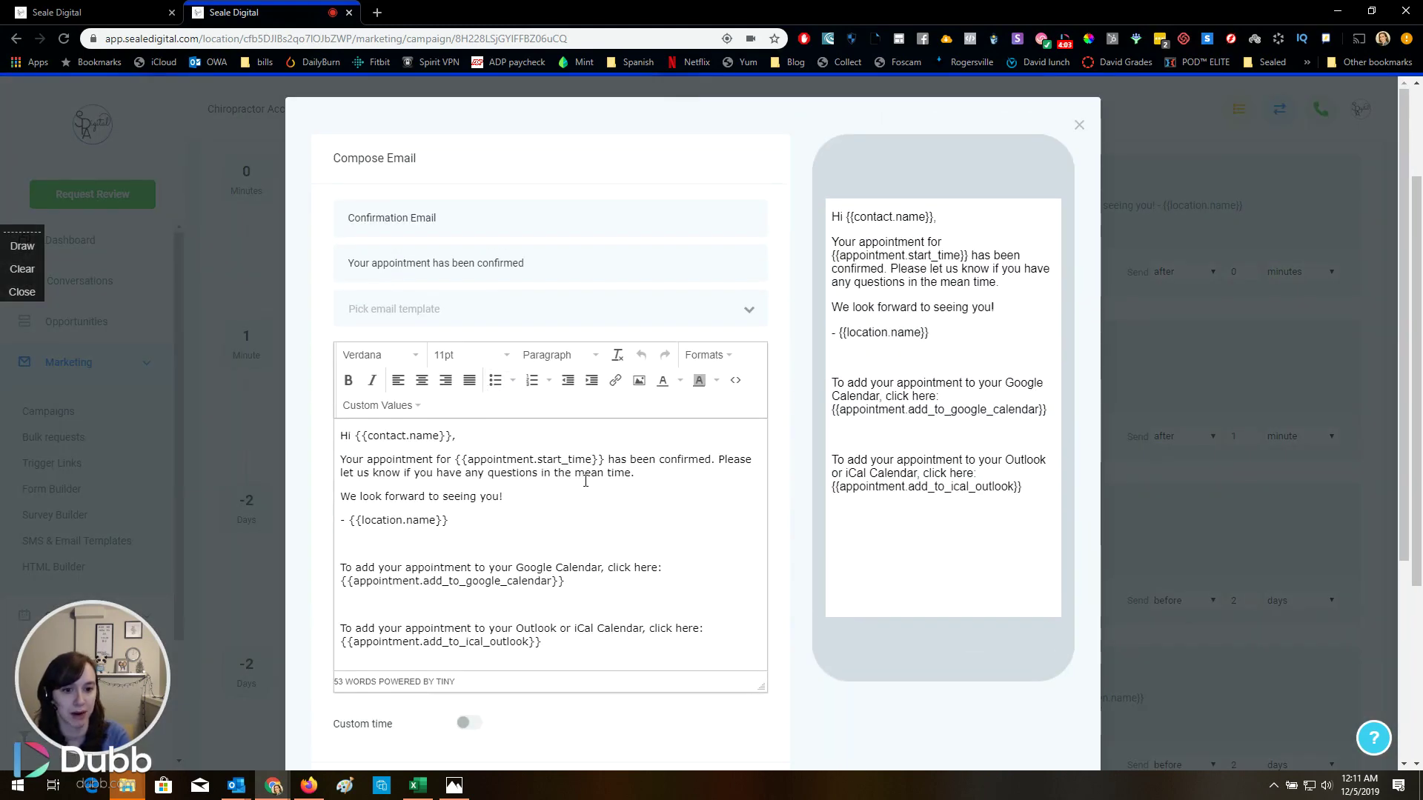
pyautogui.scroll(-4, 586, 480)
pyautogui.scroll(2, 586, 479)
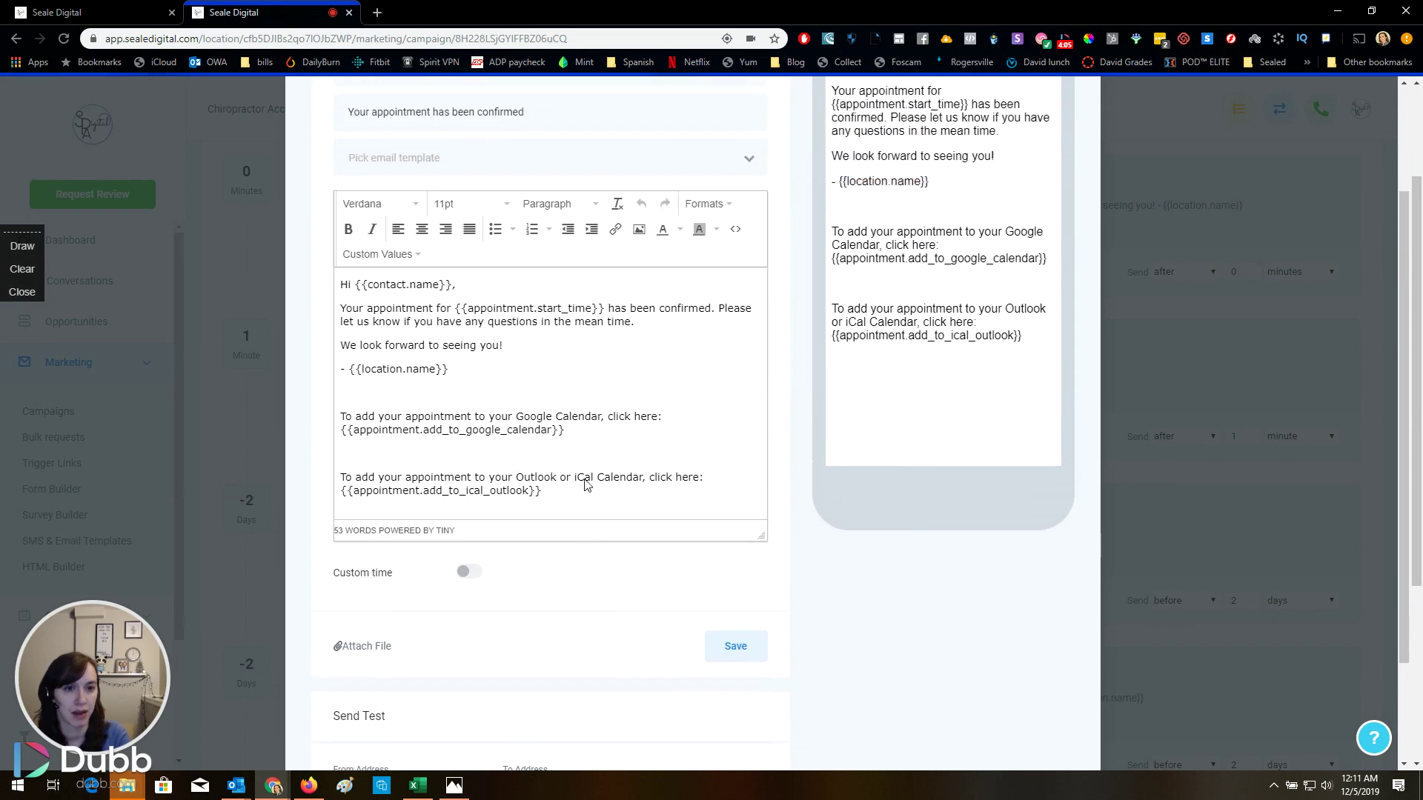
pyautogui.click(1169, 345)
pyautogui.scroll(-3, 429, 486)
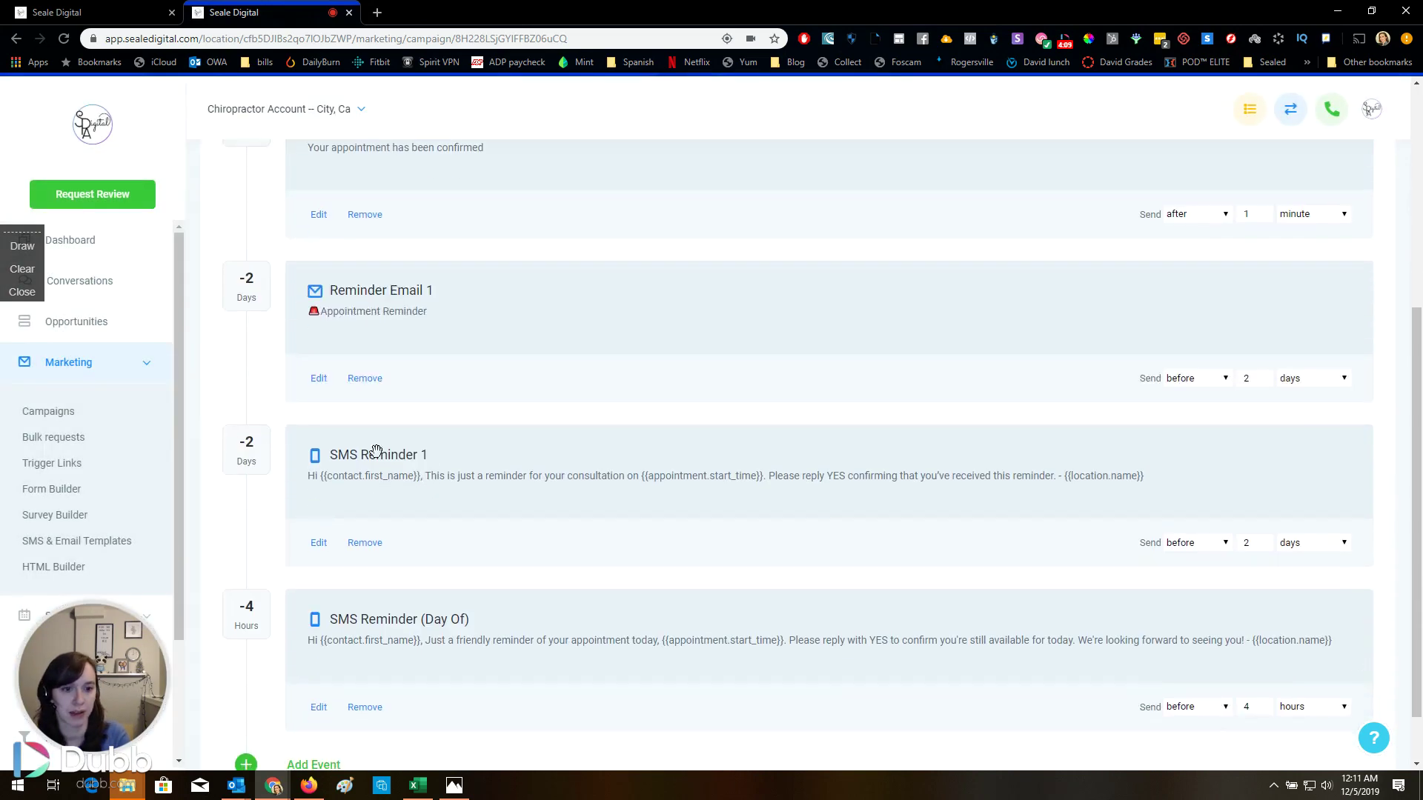
pyautogui.click(319, 378)
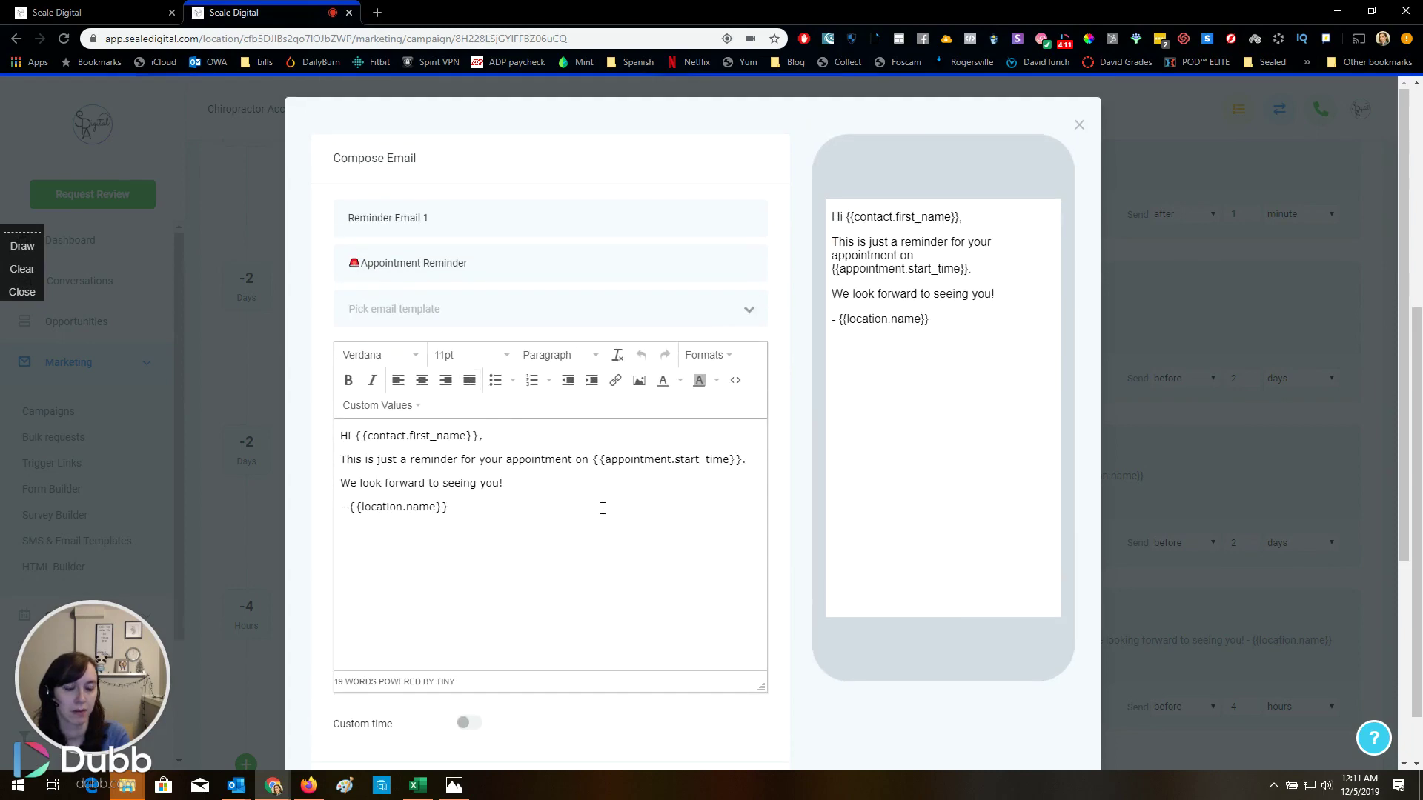
pyautogui.click(1252, 425)
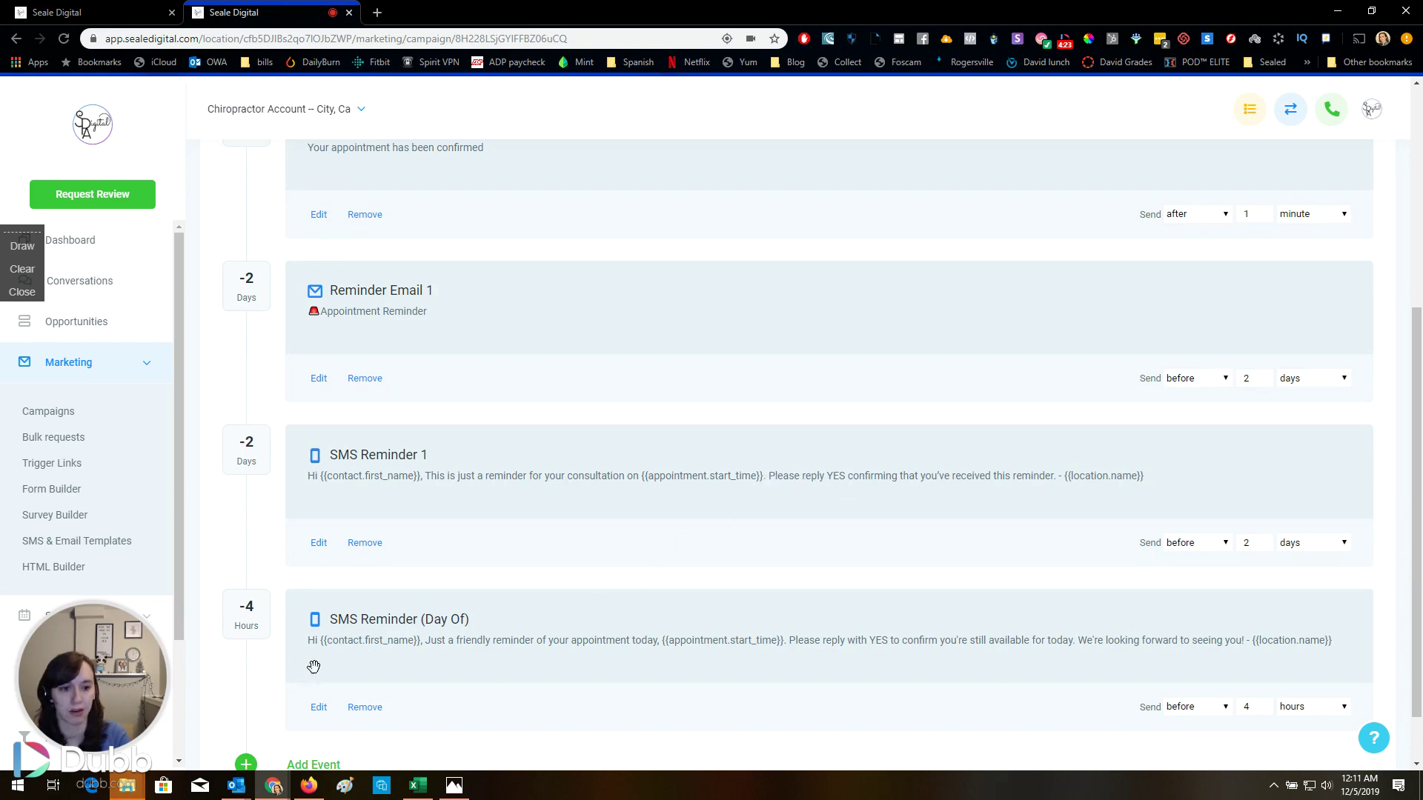
pyautogui.click(319, 708)
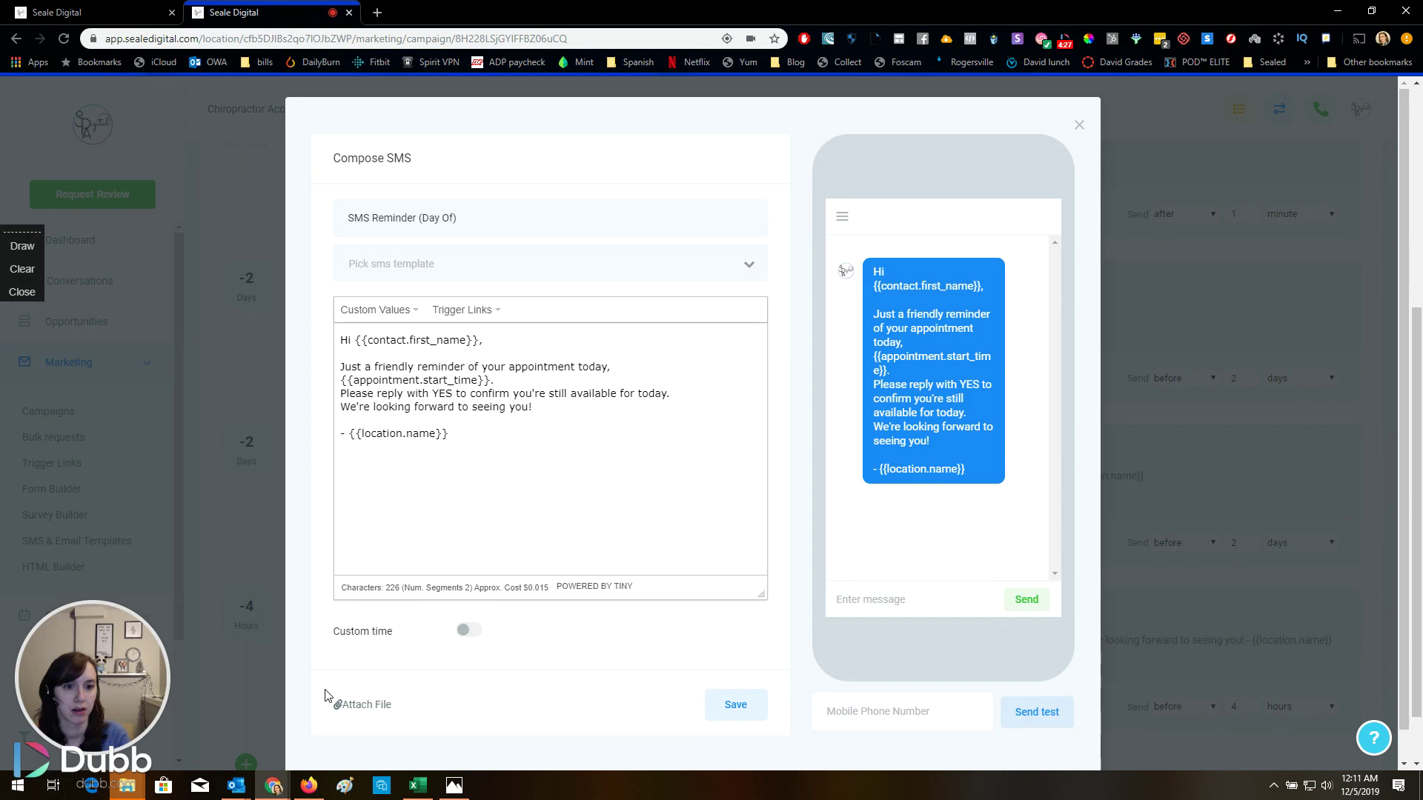
pyautogui.click(1158, 482)
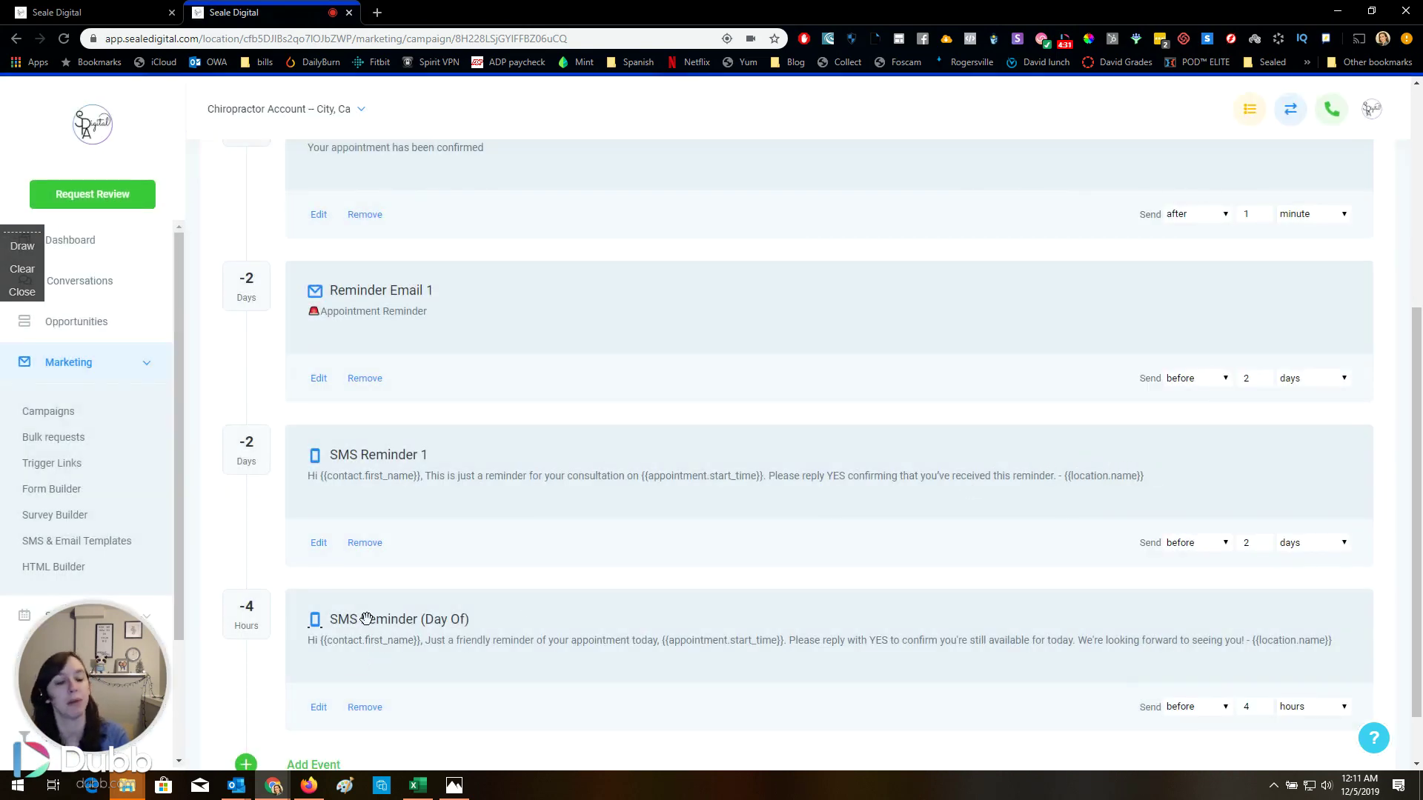
pyautogui.scroll(-1, 380, 618)
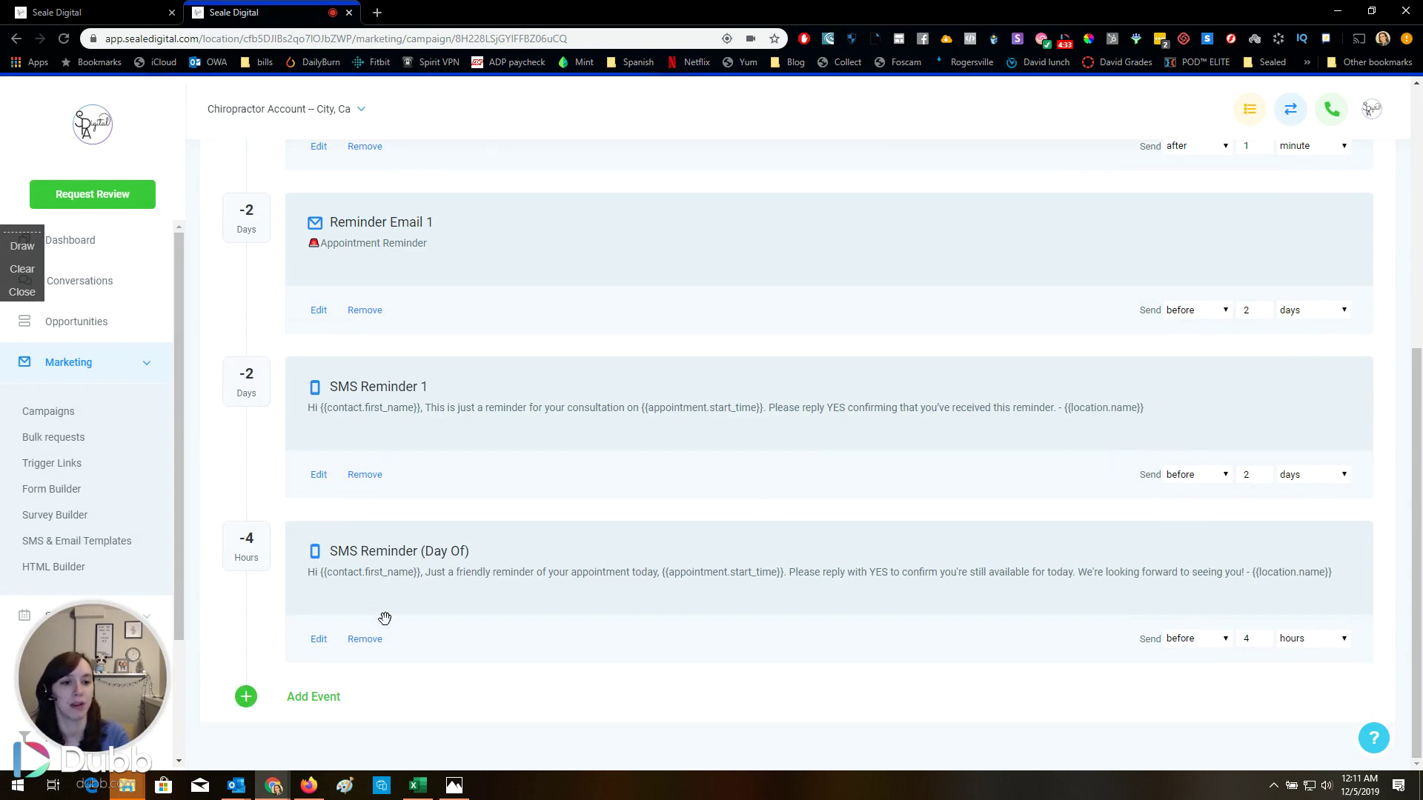
pyautogui.scroll(6, 363, 627)
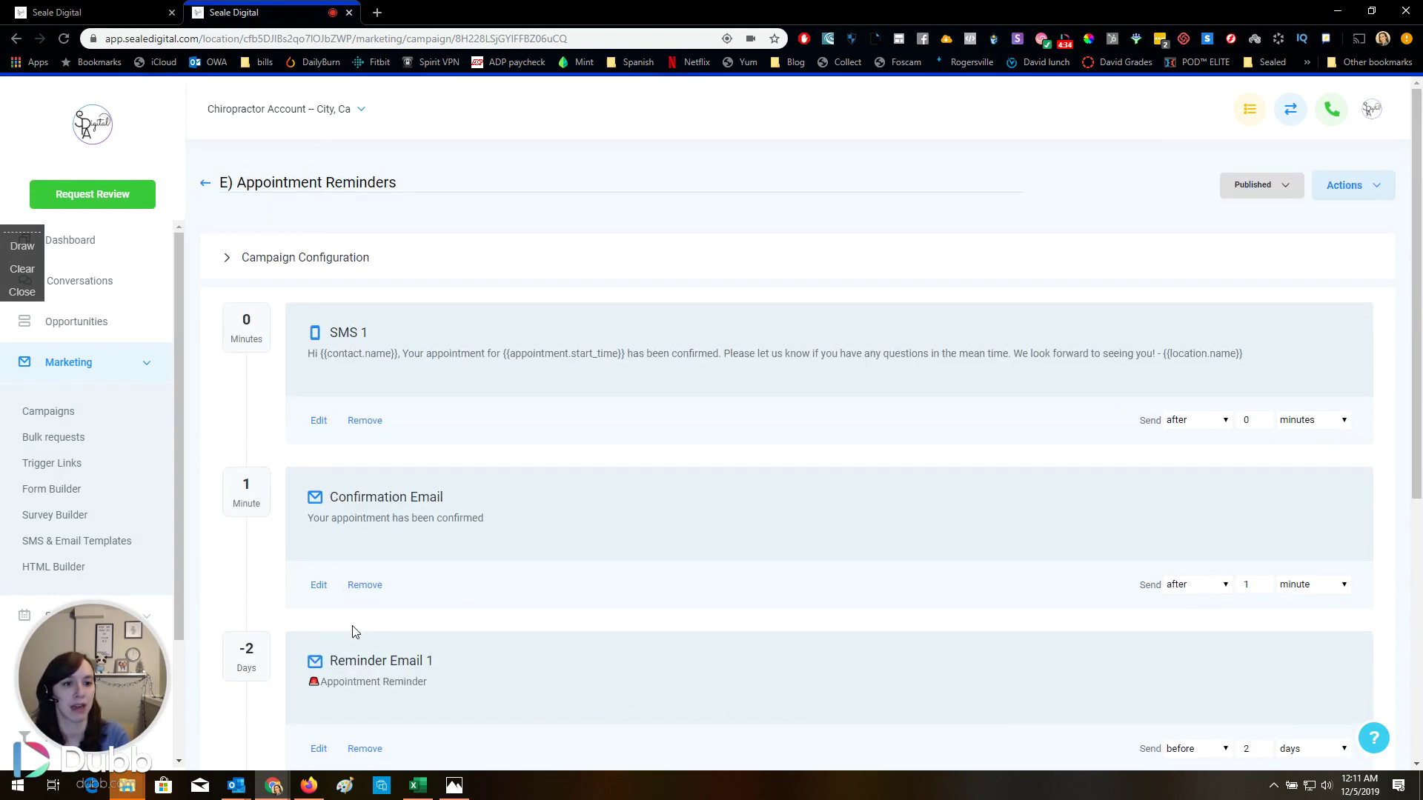
# Expand and collapse the Campaign Configuration settings, then return to the campaign list
pyautogui.click(265, 257)
pyautogui.click(268, 261)
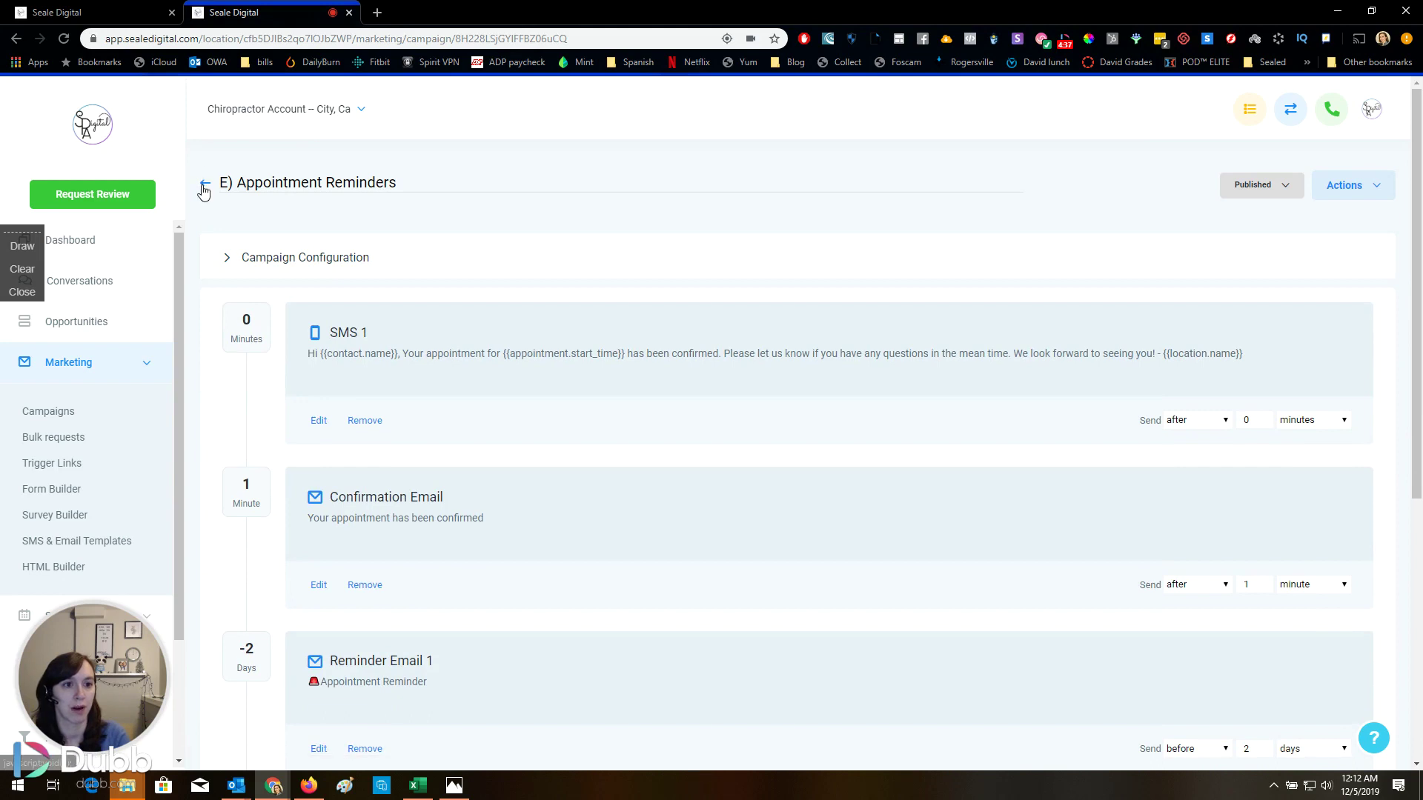
pyautogui.click(204, 182)
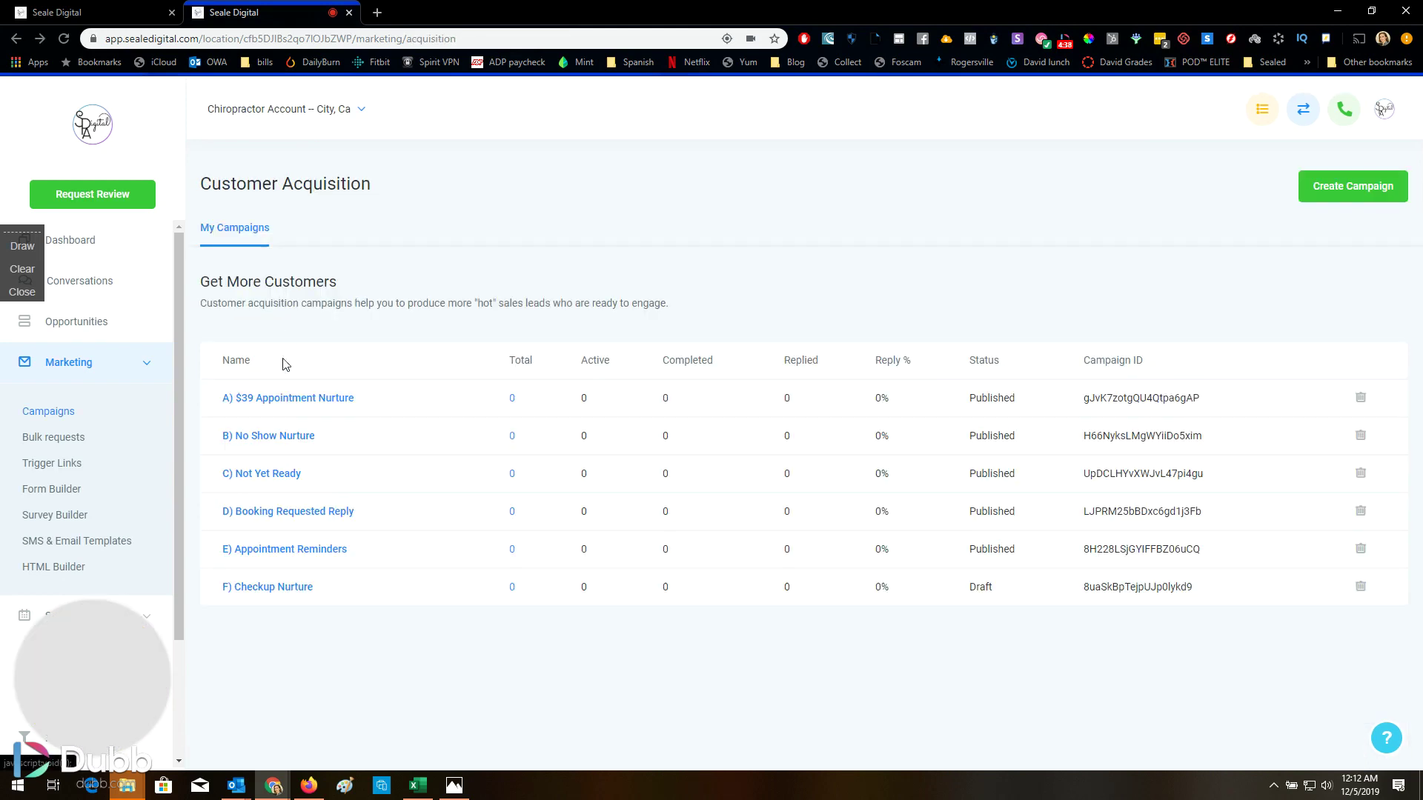
# Scroll through F) Checkup Nurture's four 90-day SMS steps and go back
pyautogui.click(274, 587)
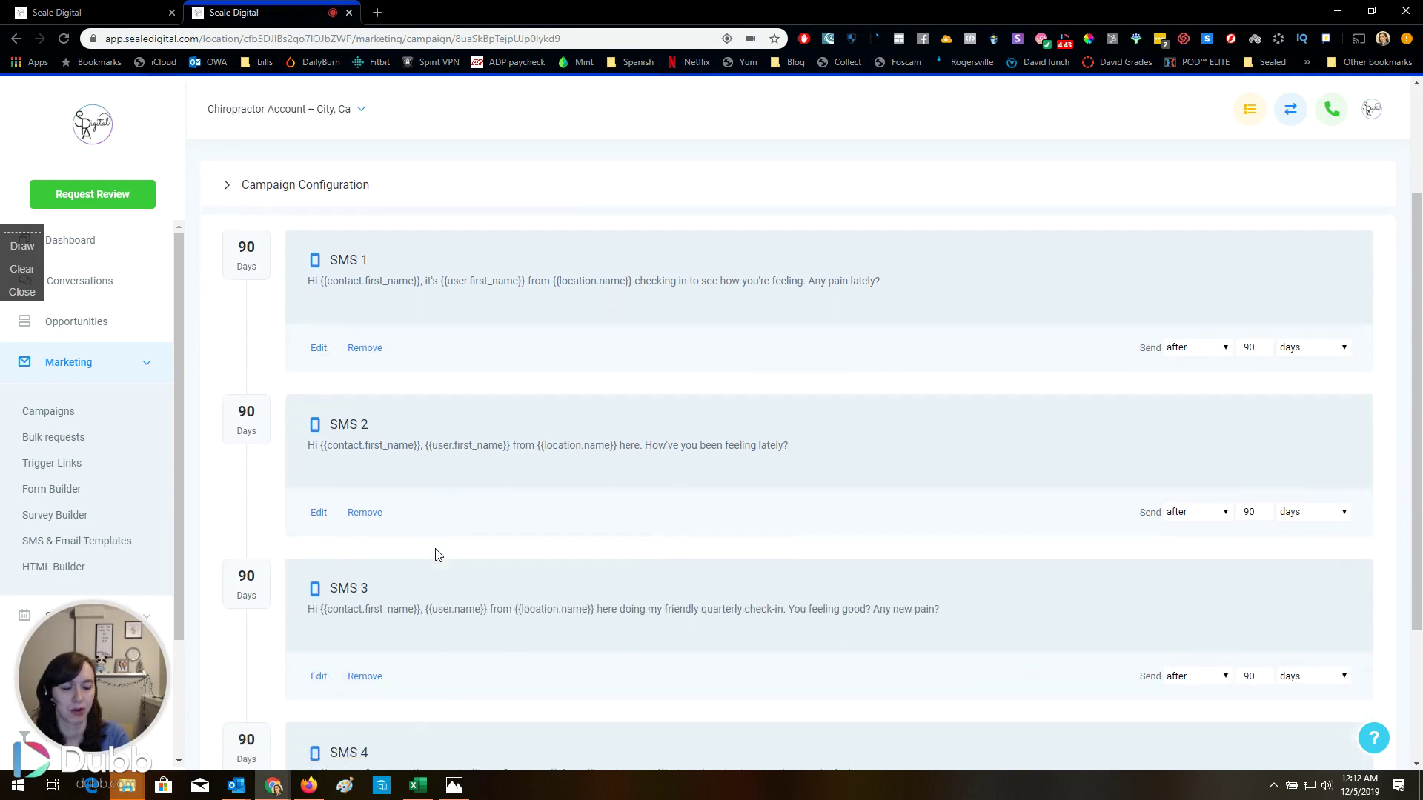
pyautogui.scroll(-3, 437, 555)
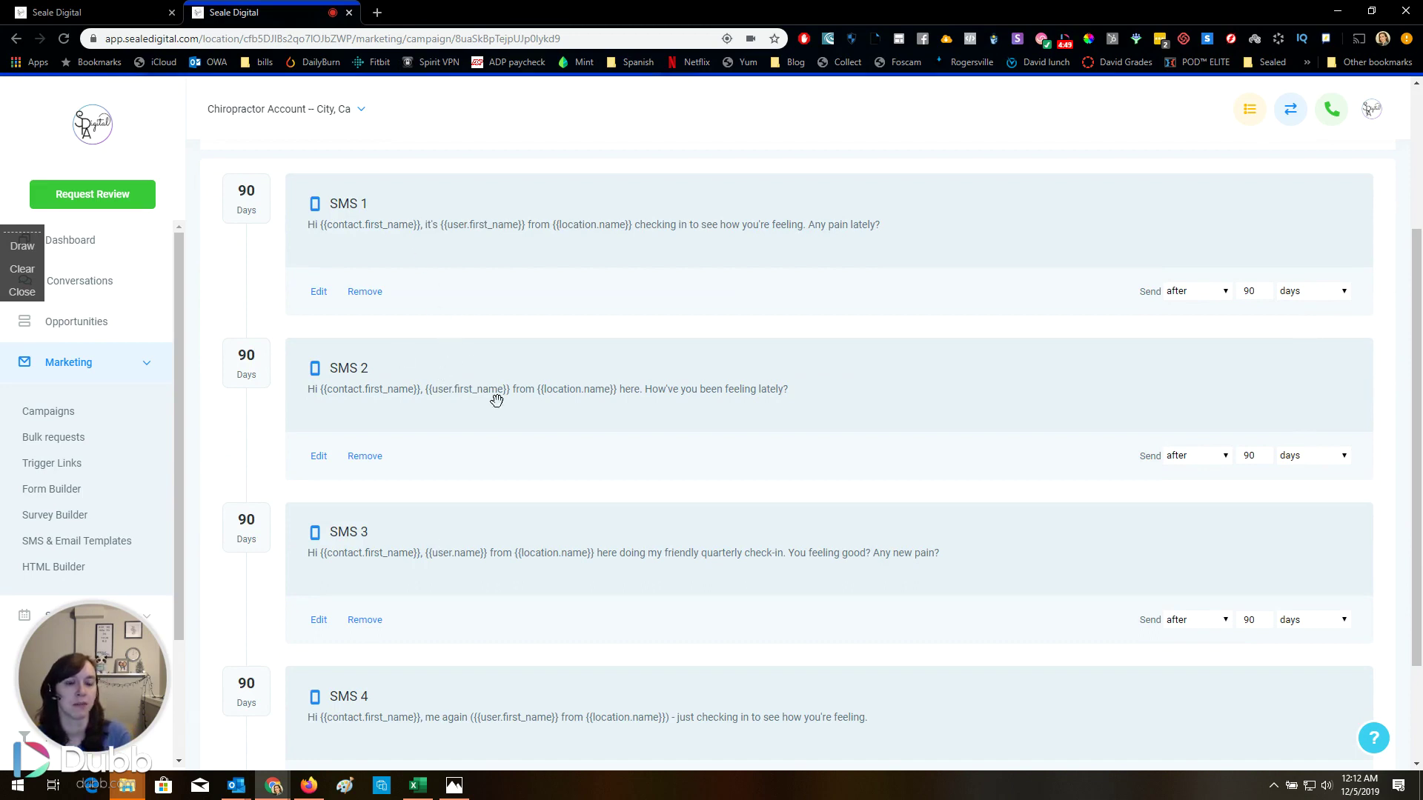
pyautogui.scroll(2, 496, 409)
pyautogui.scroll(-2, 492, 409)
pyautogui.scroll(2, 491, 409)
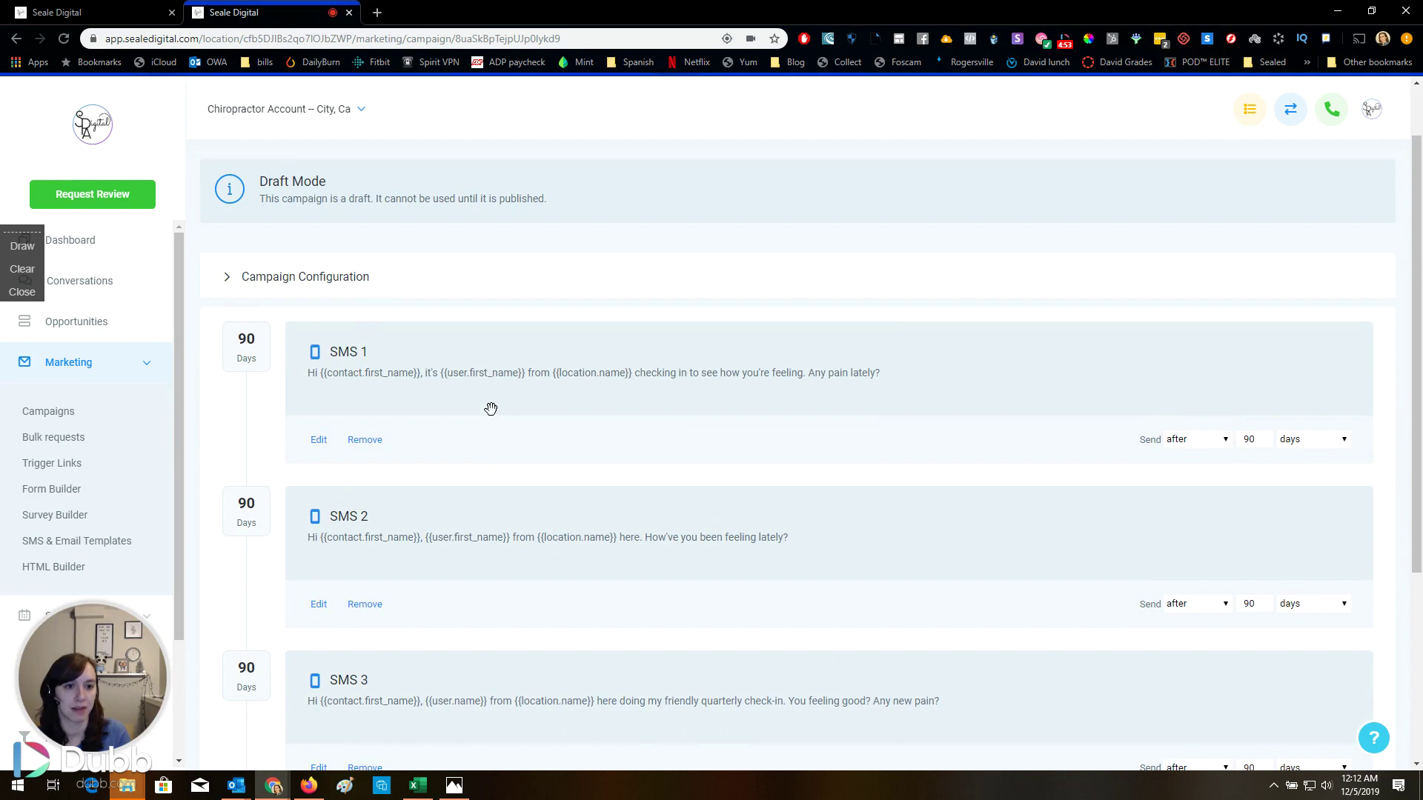
pyautogui.scroll(-1, 490, 409)
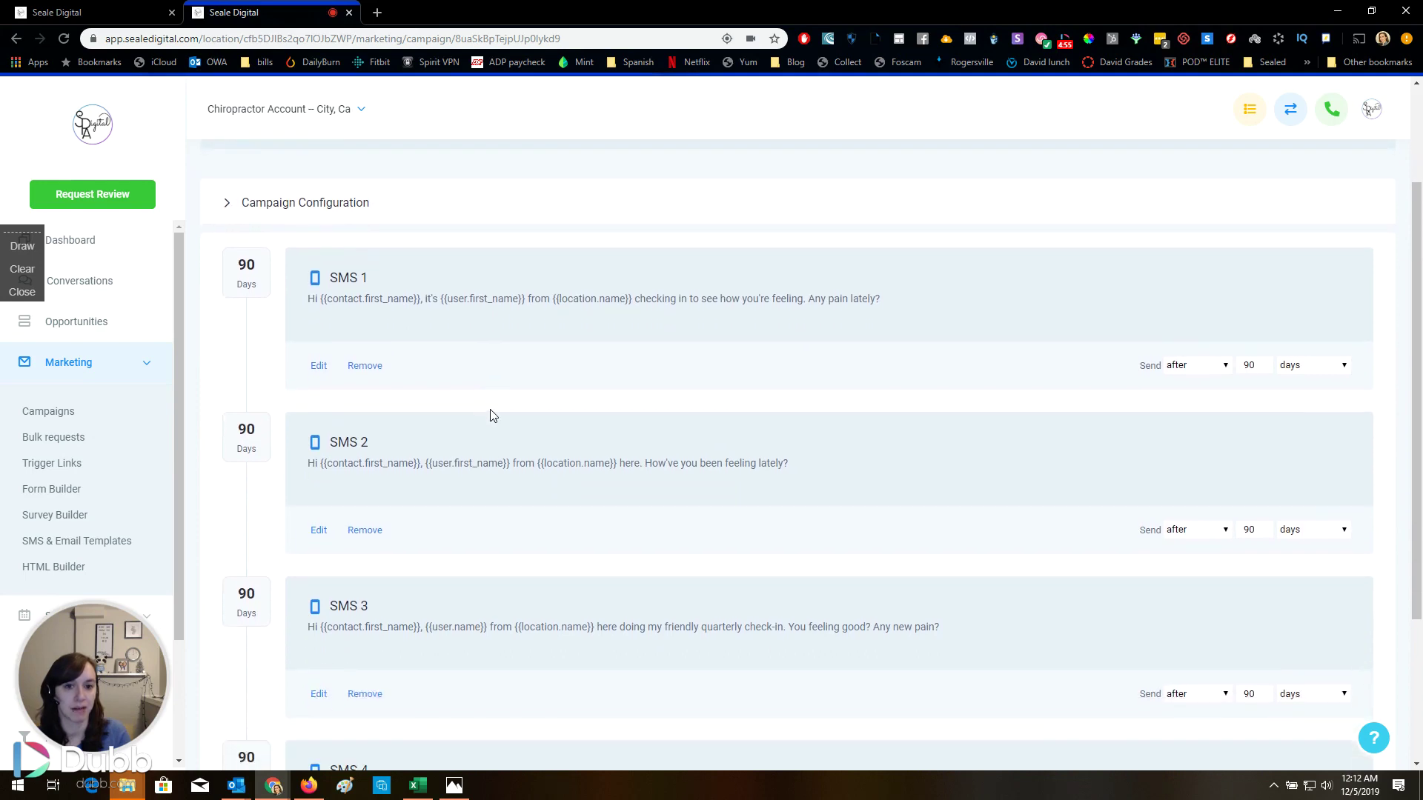
pyautogui.scroll(-3, 491, 415)
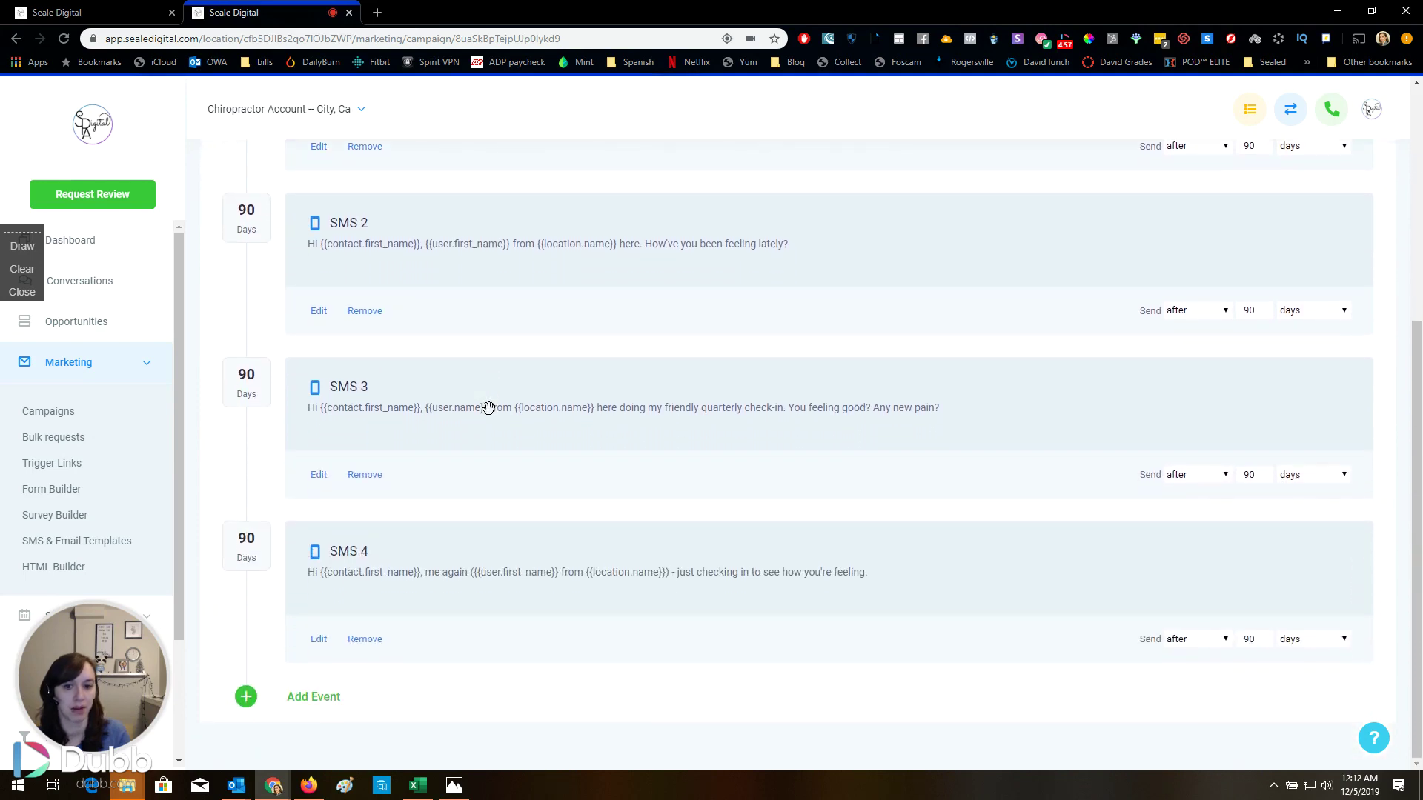
pyautogui.scroll(5, 249, 206)
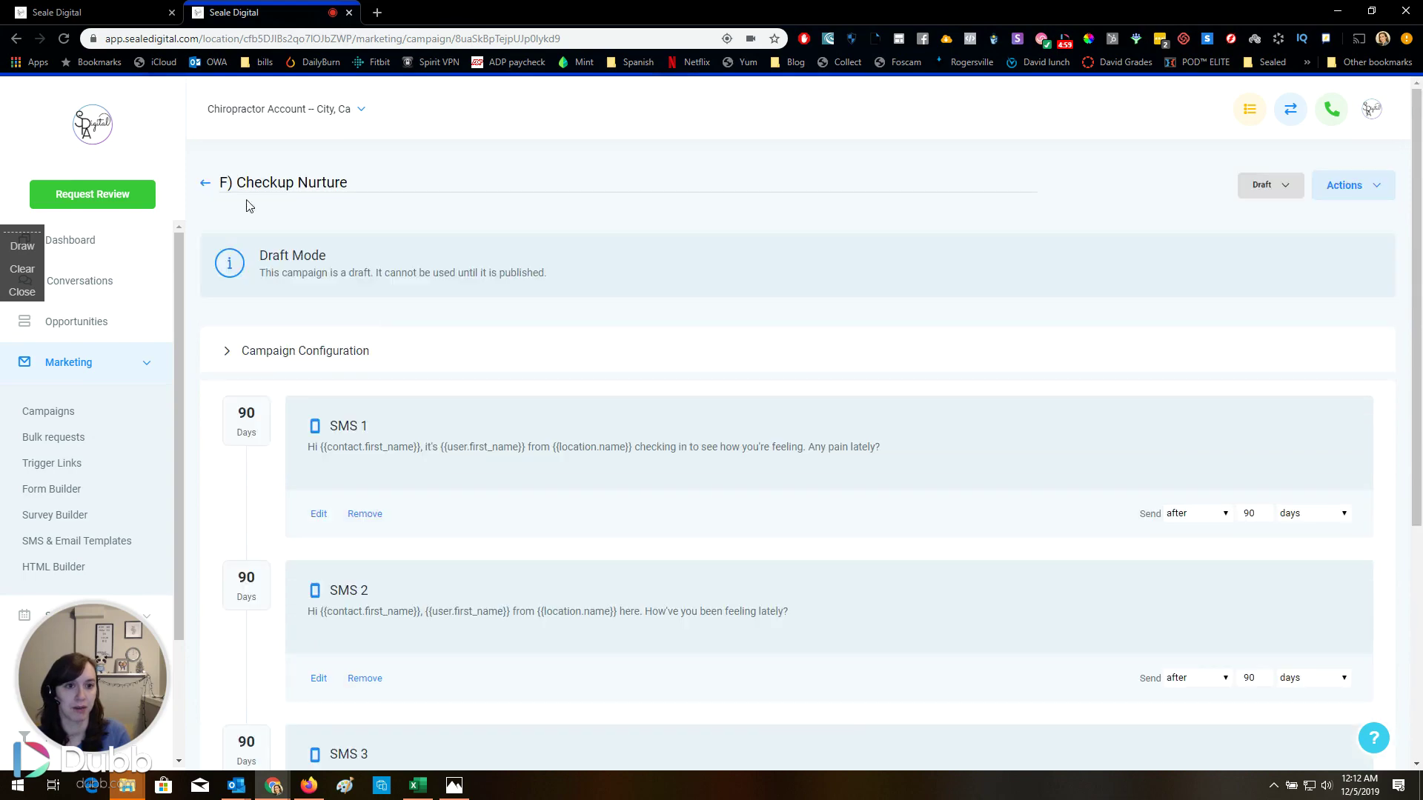
pyautogui.click(204, 185)
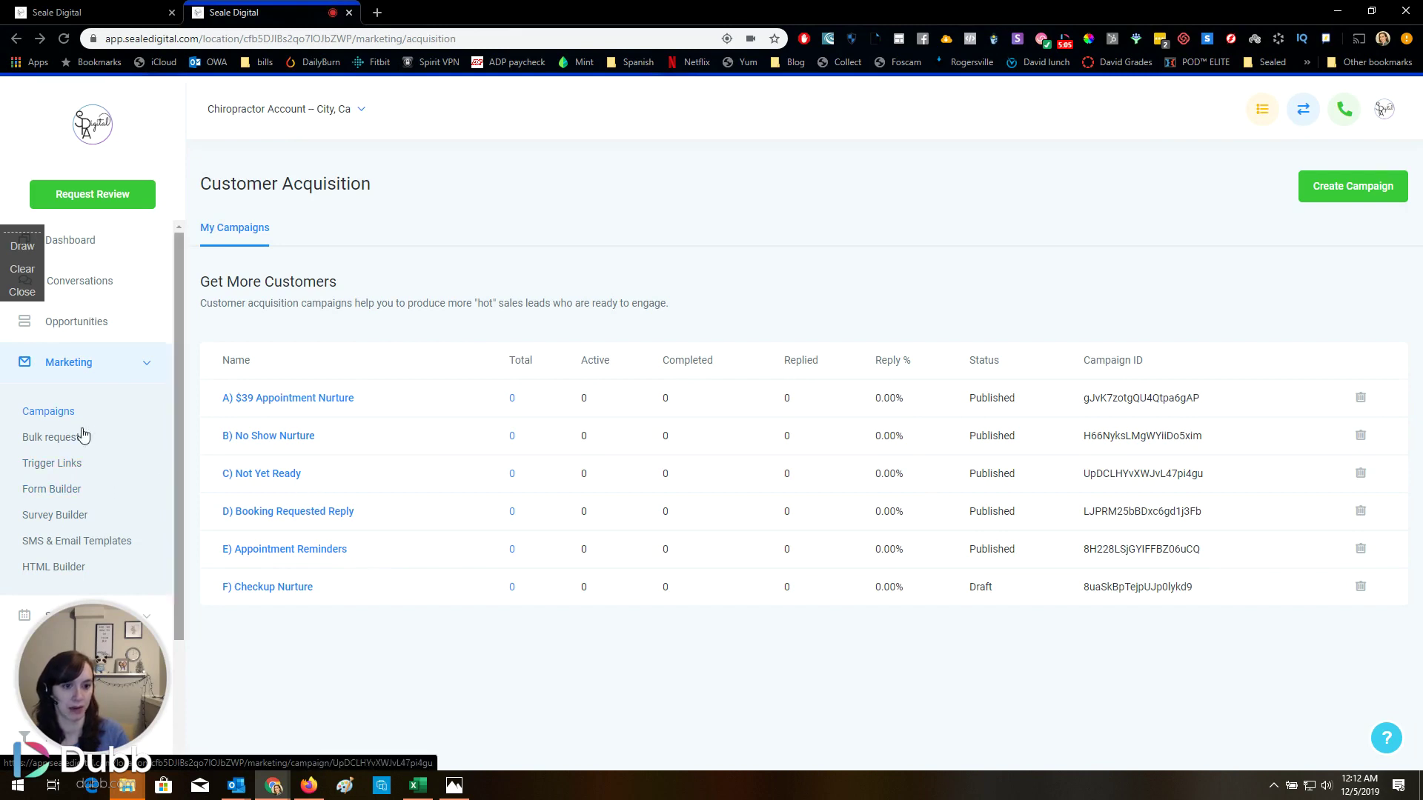
# Pass through the HTML Builder page, collapse Marketing, and open the Funnels list
pyautogui.scroll(-2, 86, 467)
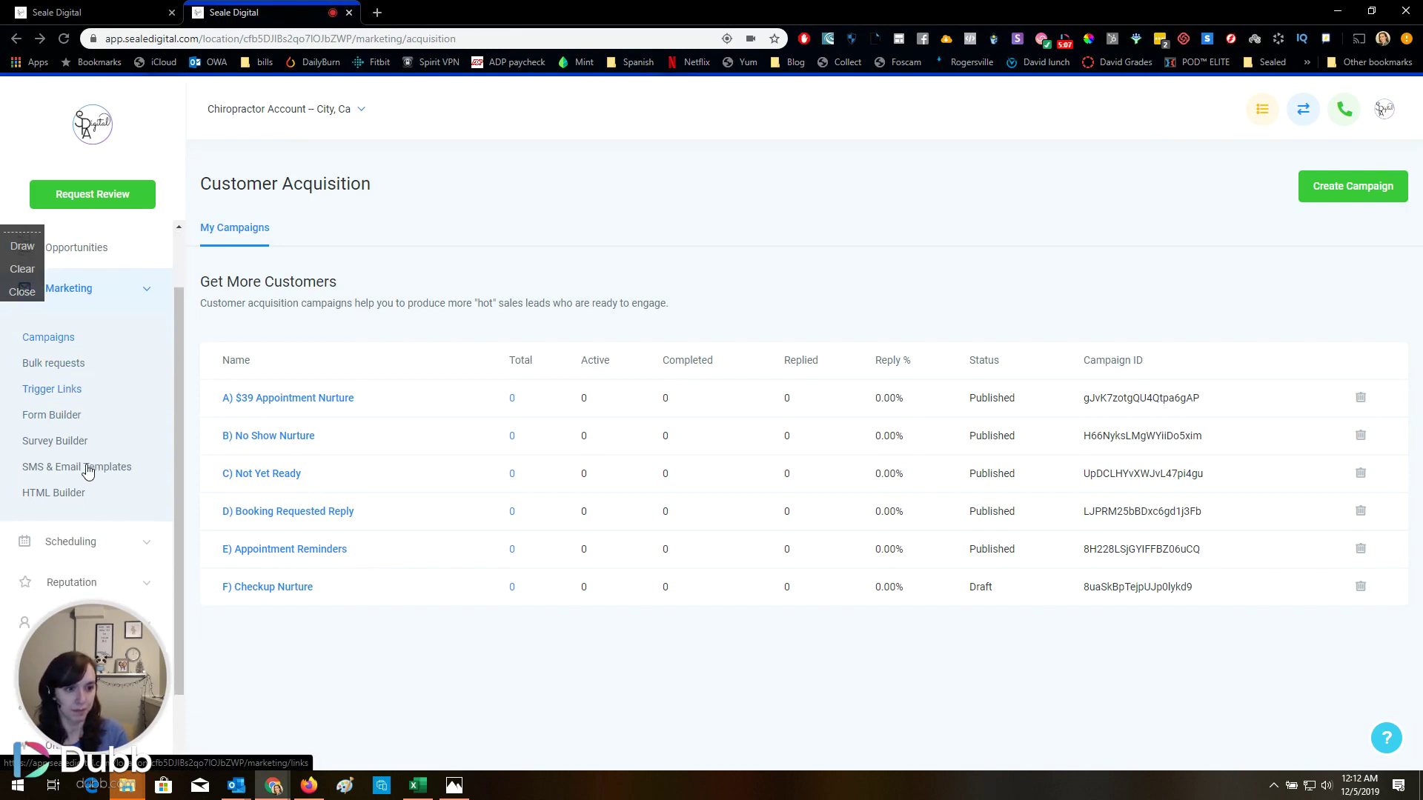
pyautogui.click(72, 429)
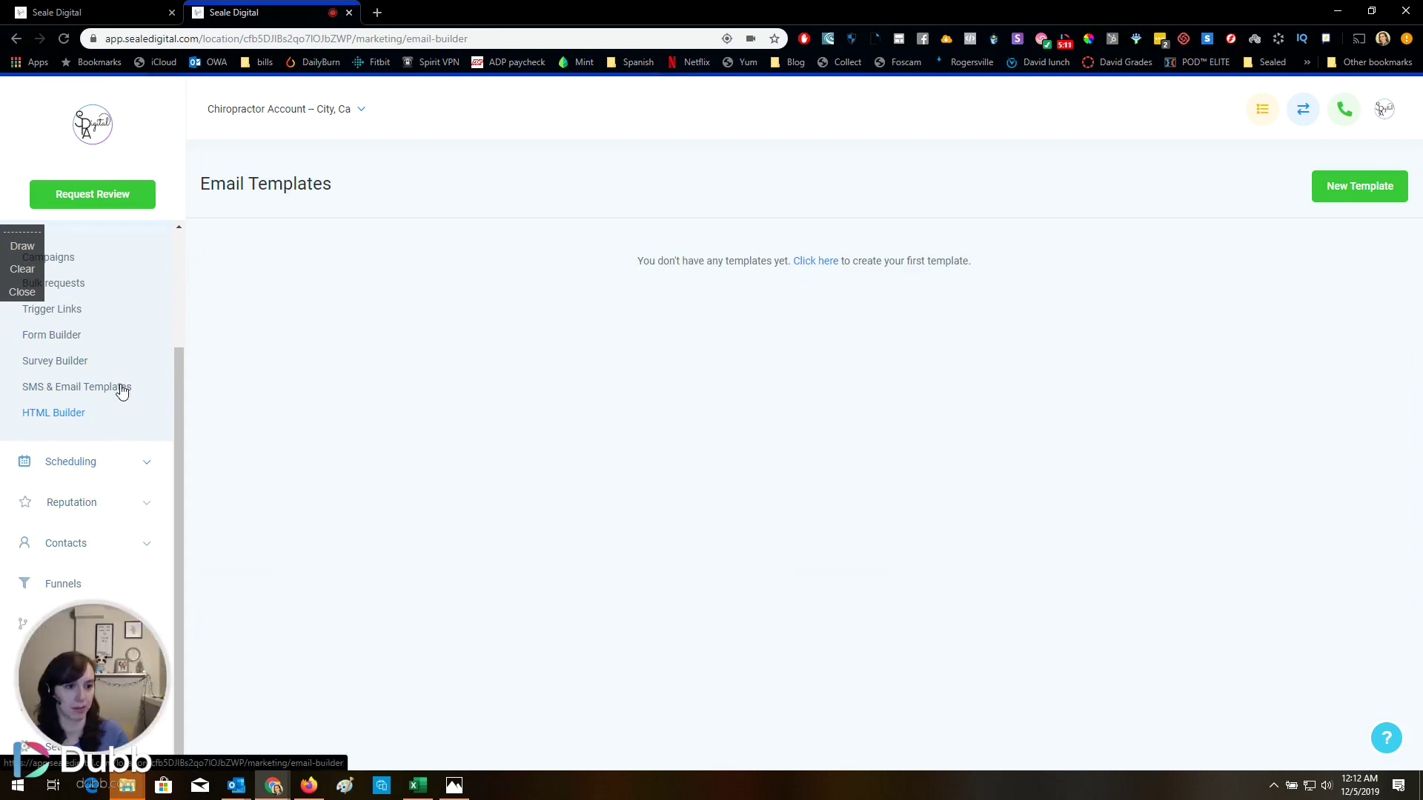
pyautogui.scroll(1, 115, 334)
pyautogui.click(82, 294)
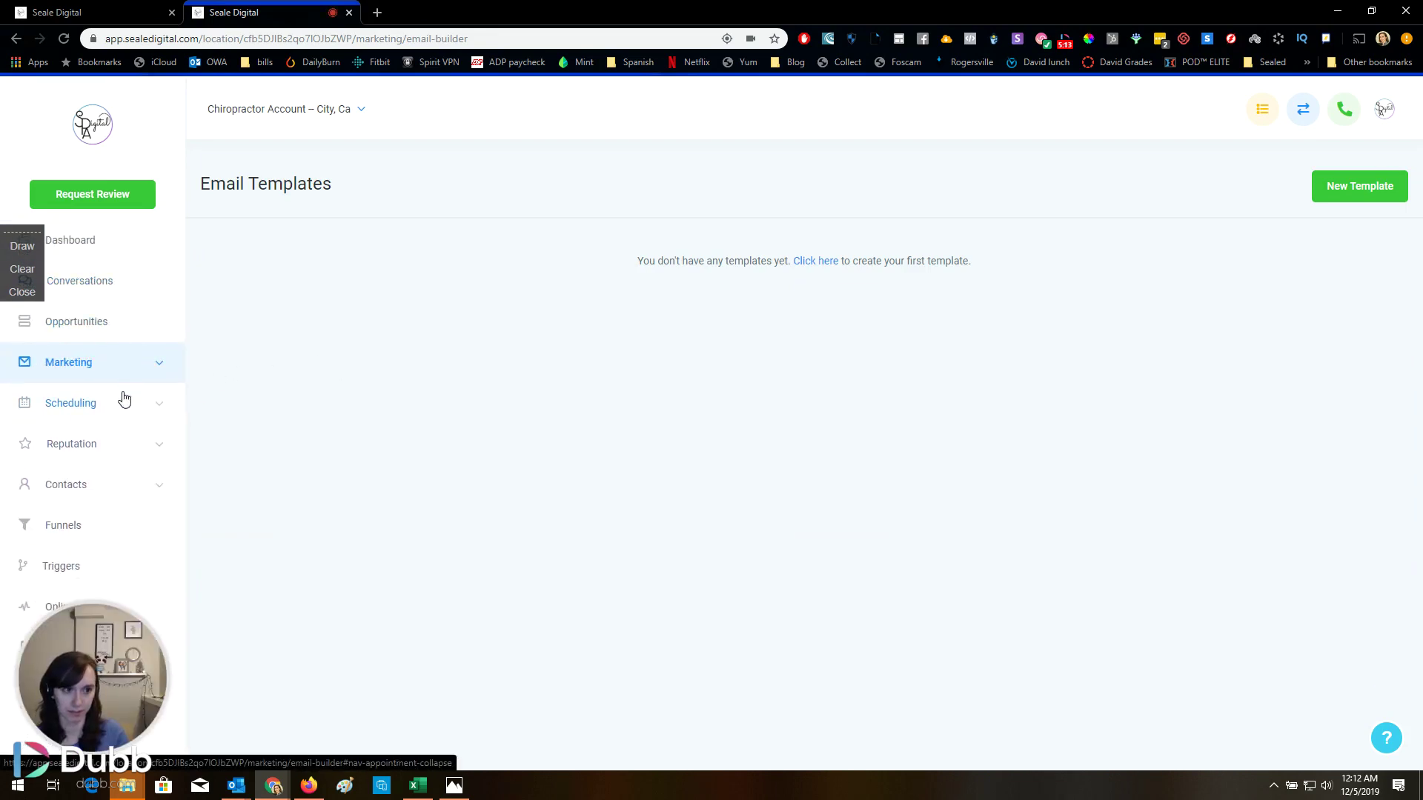
pyautogui.click(67, 525)
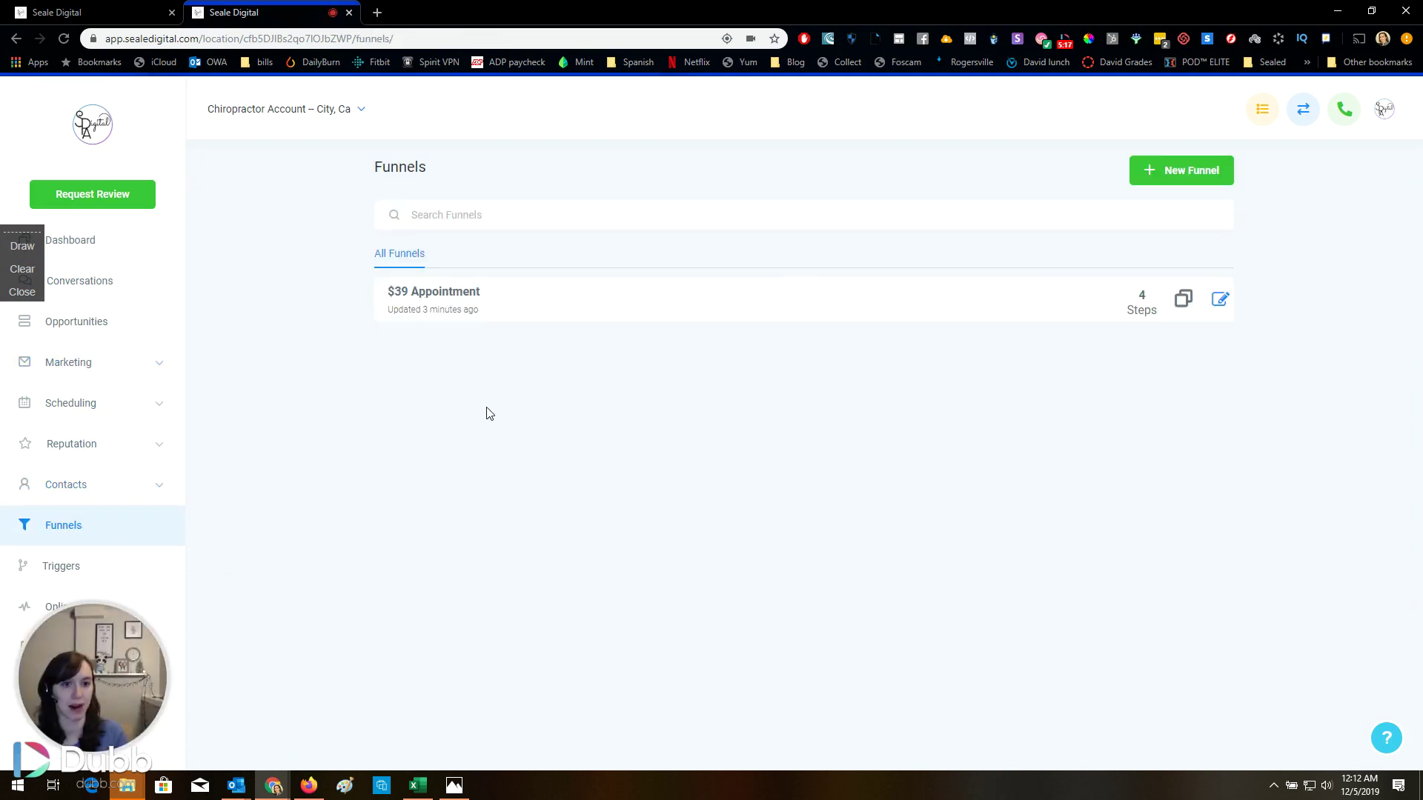
# Open the $39 Appointment funnel and scroll through the whole Offer Claim page
pyautogui.click(468, 293)
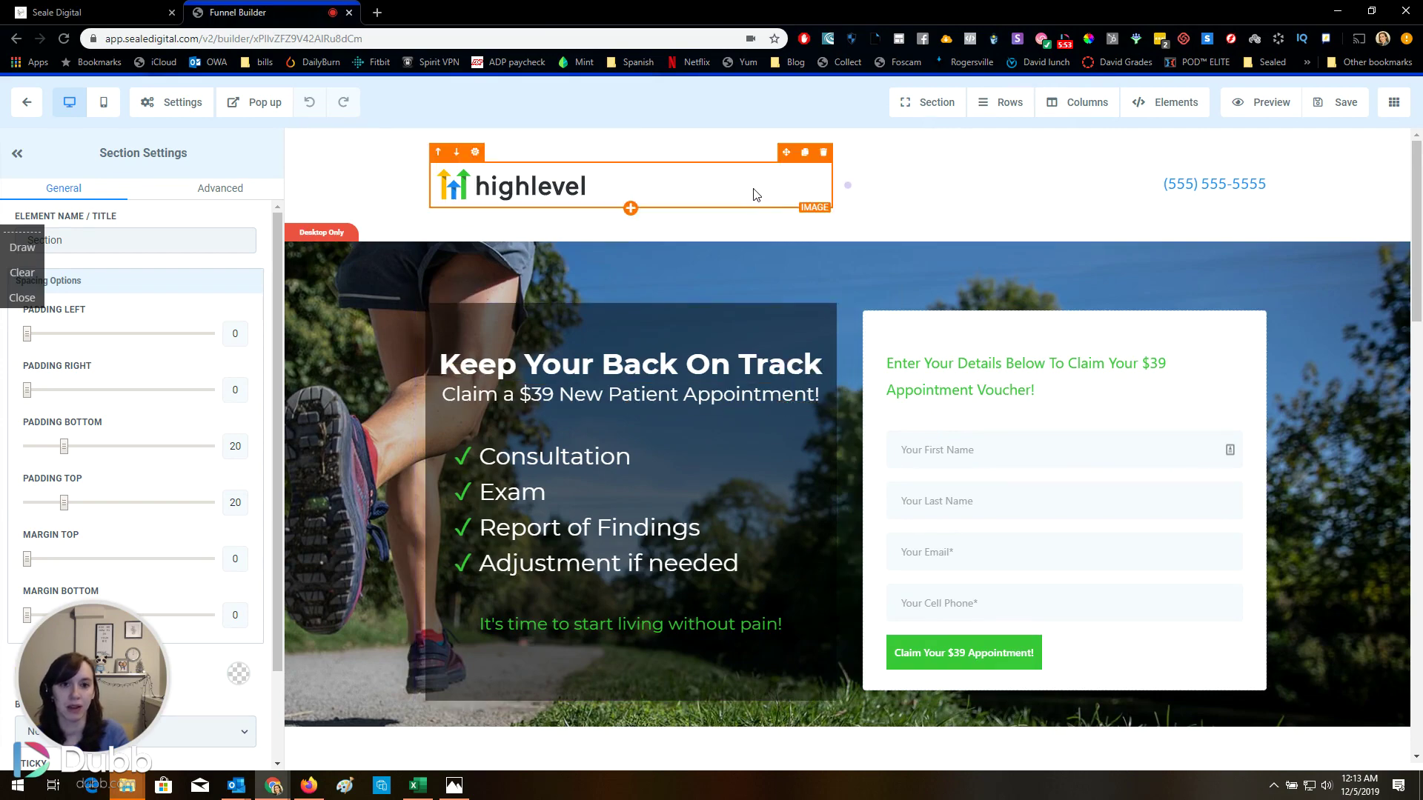
pyautogui.scroll(-5, 798, 230)
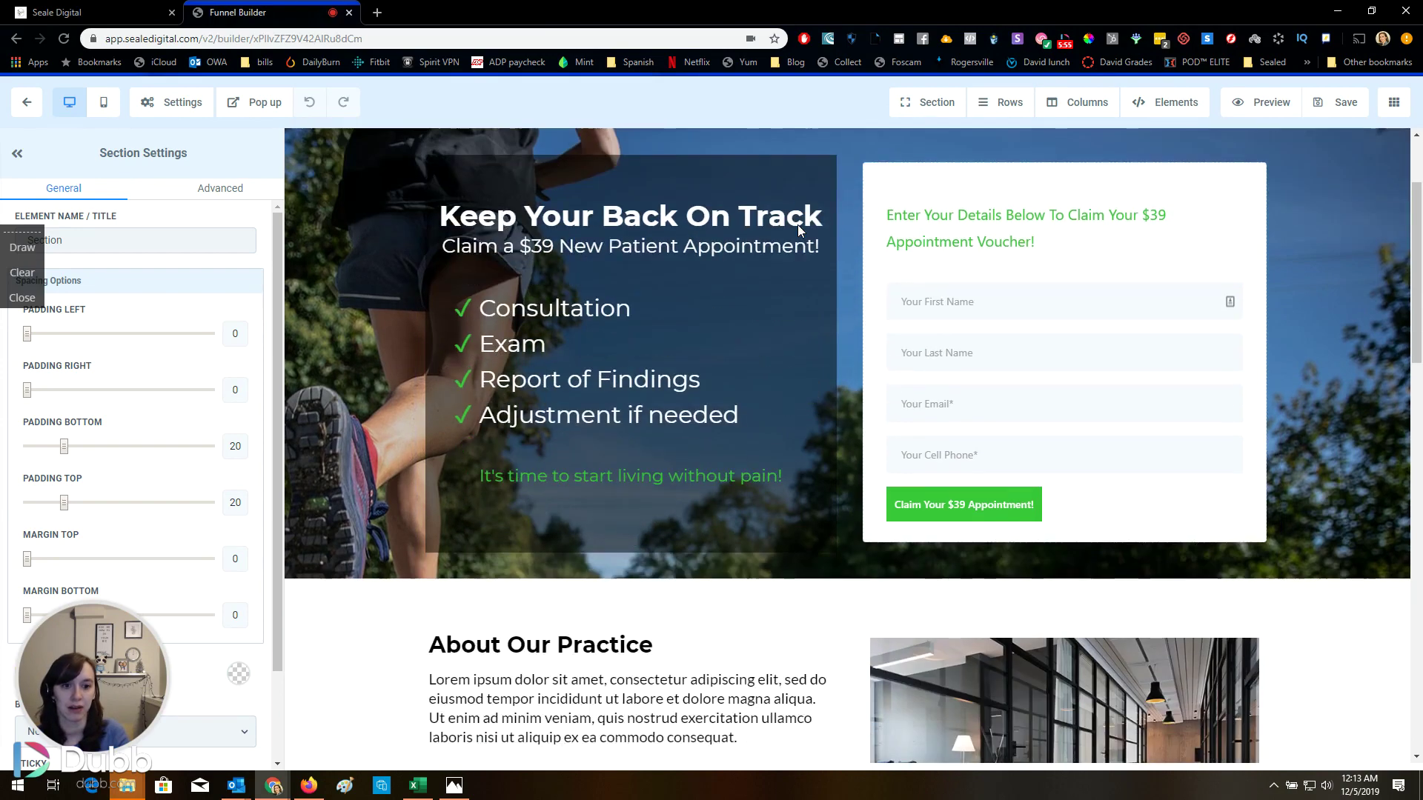
pyautogui.scroll(5, 798, 230)
pyautogui.scroll(-5, 784, 291)
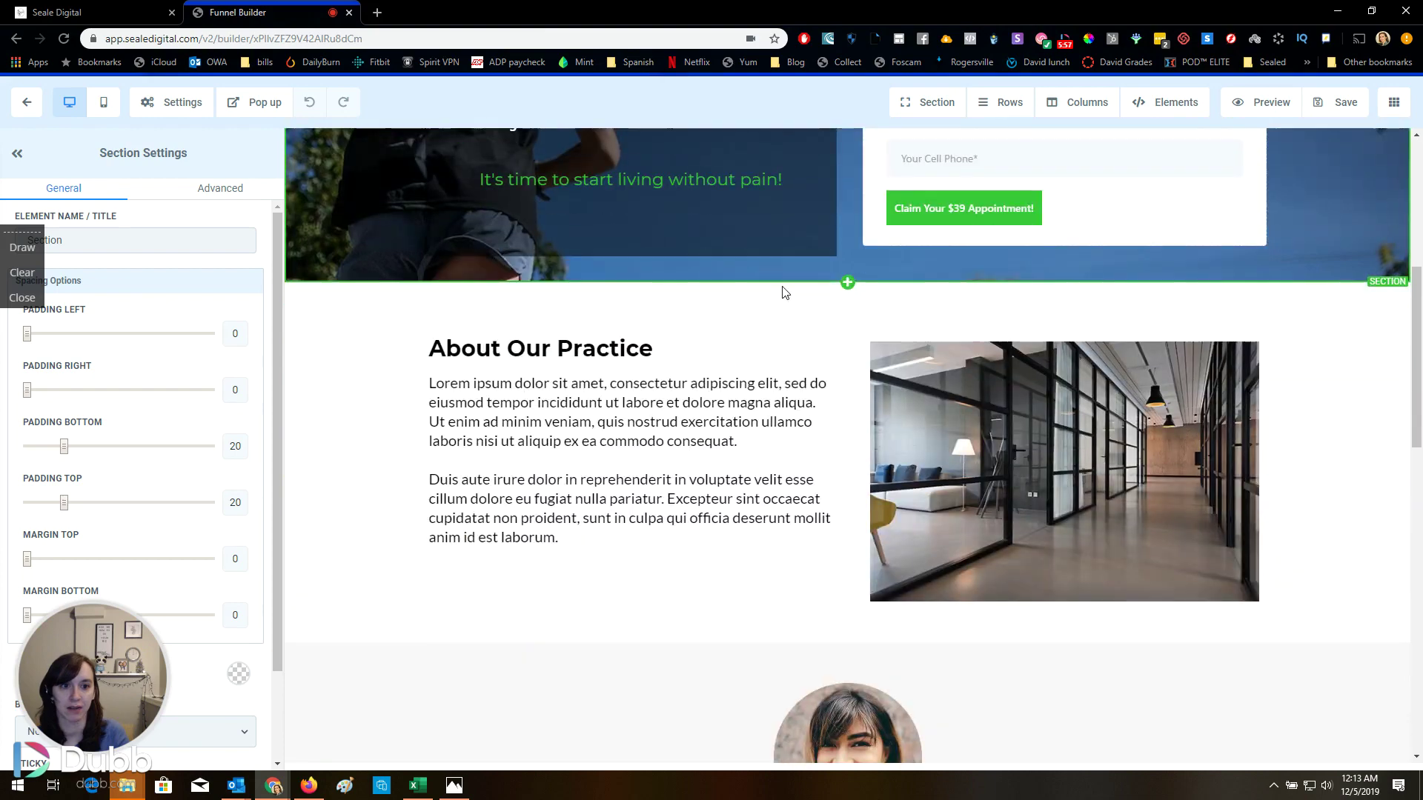
pyautogui.scroll(-4, 784, 291)
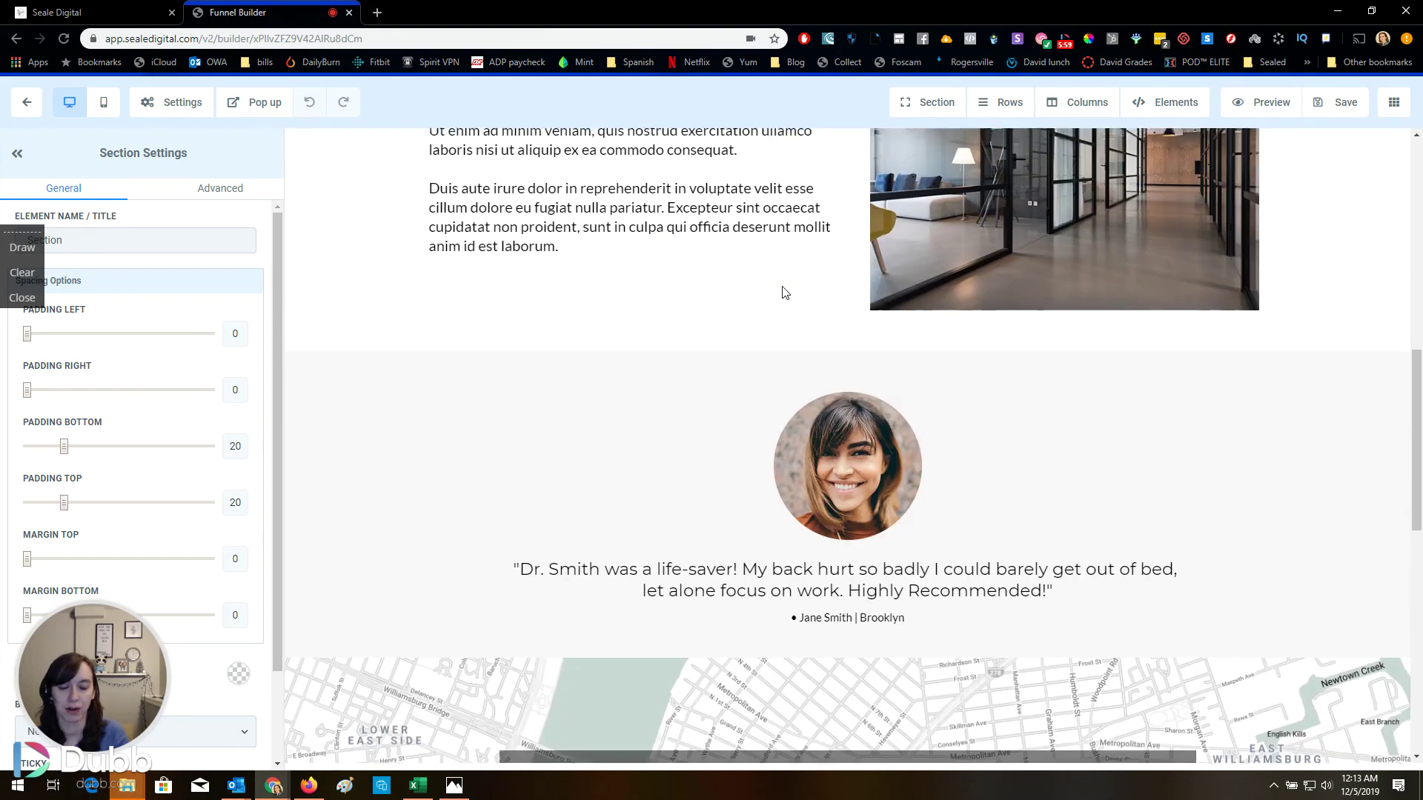
pyautogui.scroll(2, 784, 291)
pyautogui.scroll(-3, 784, 291)
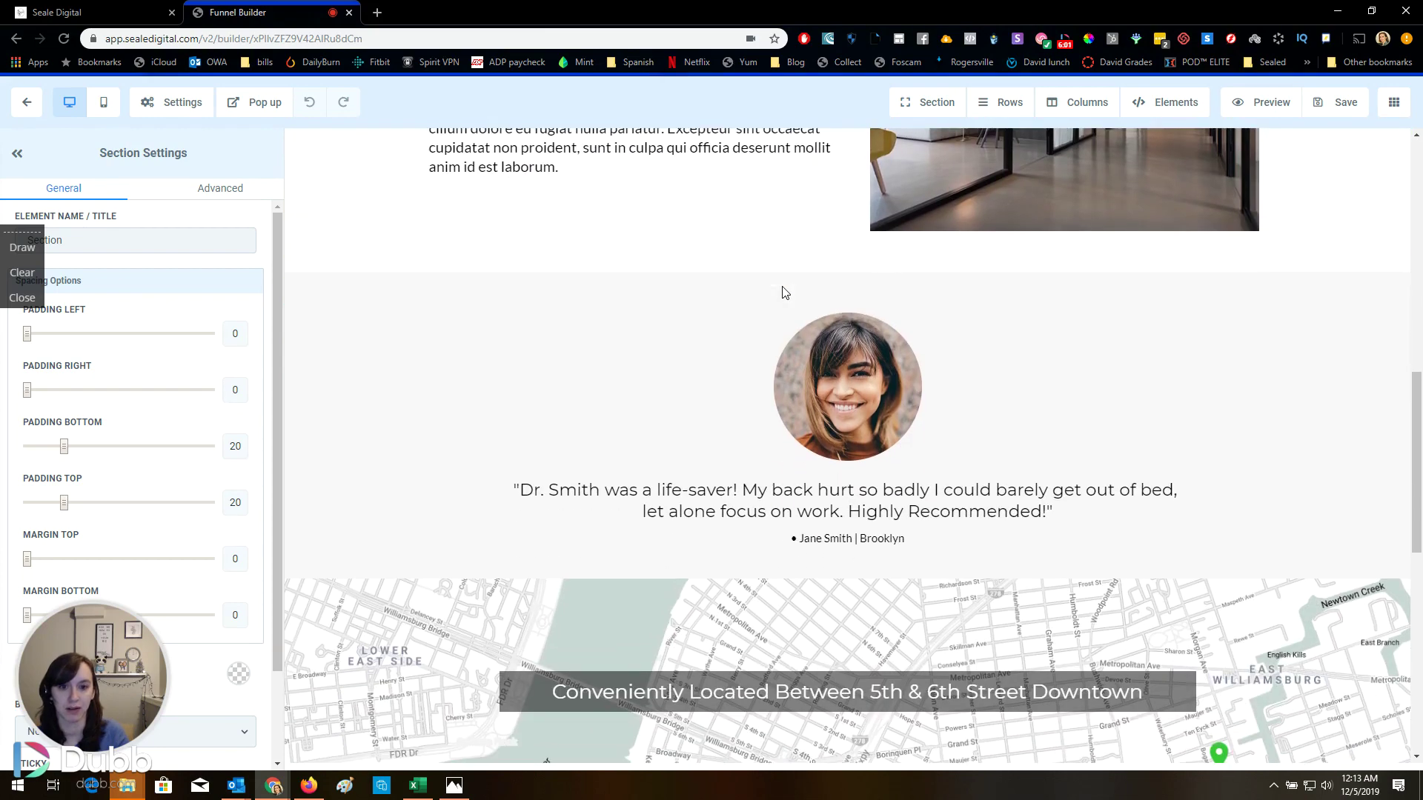
pyautogui.scroll(-1, 784, 292)
pyautogui.scroll(-2, 726, 424)
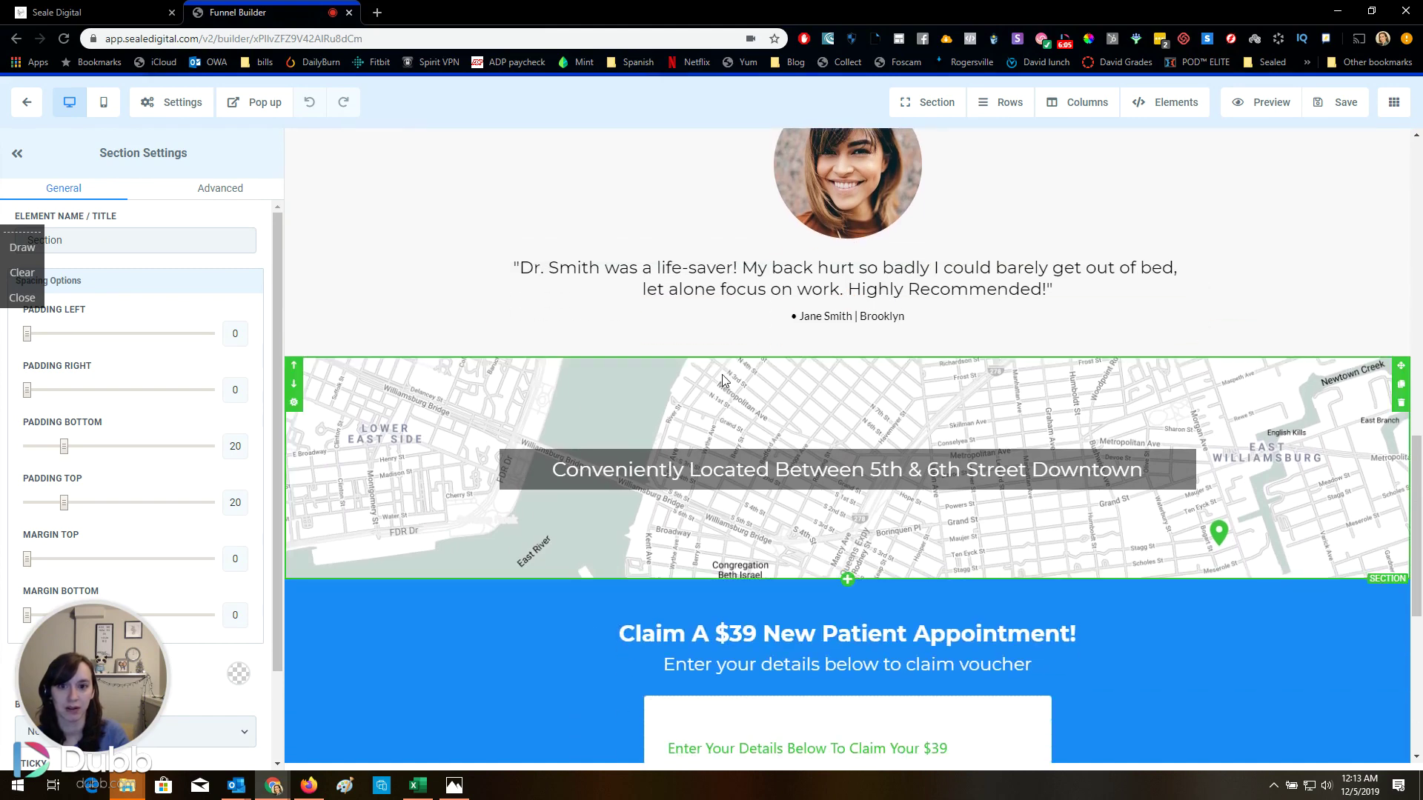
pyautogui.scroll(-3, 717, 364)
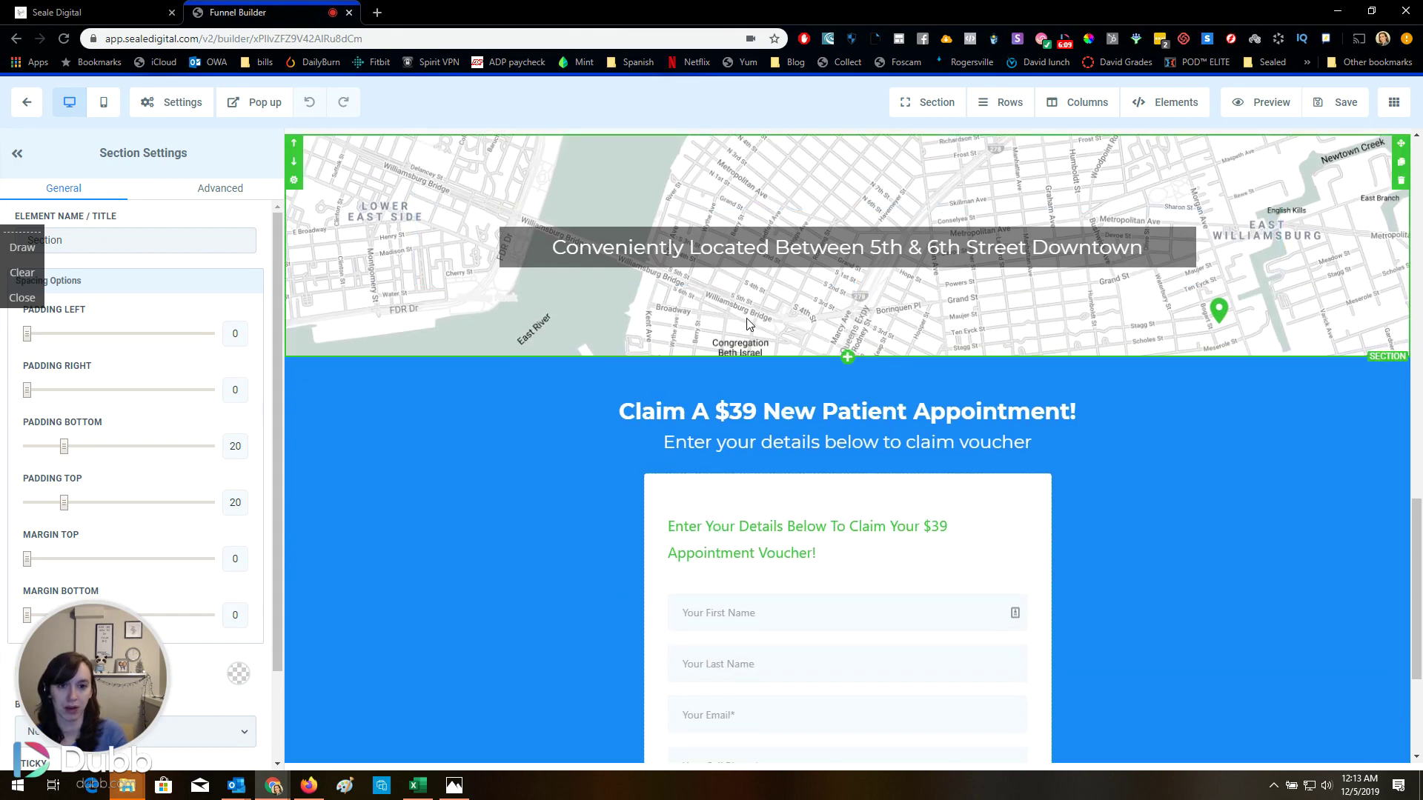
pyautogui.scroll(-3, 748, 324)
pyautogui.scroll(20, 749, 324)
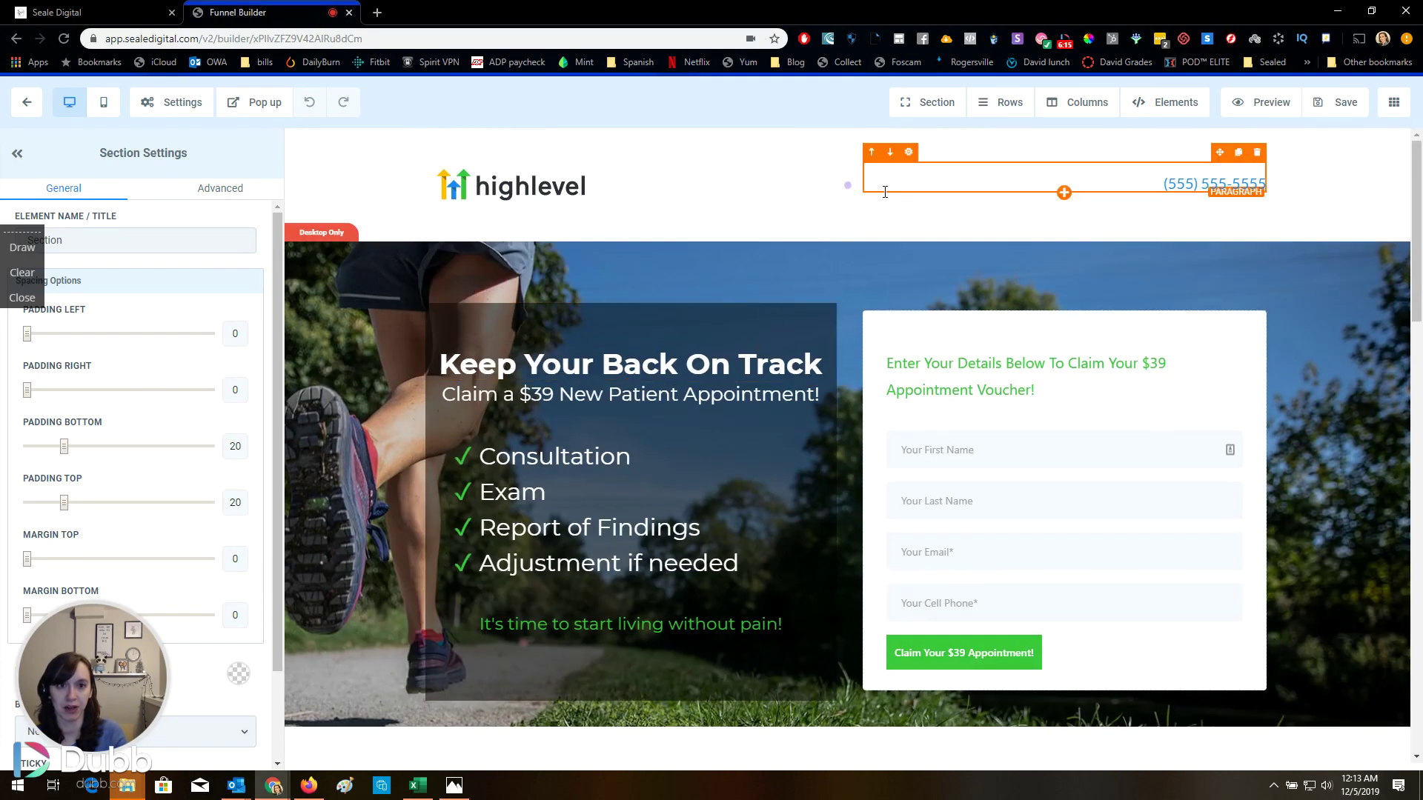
# Open and close the page's empty popup twice
pyautogui.click(265, 104)
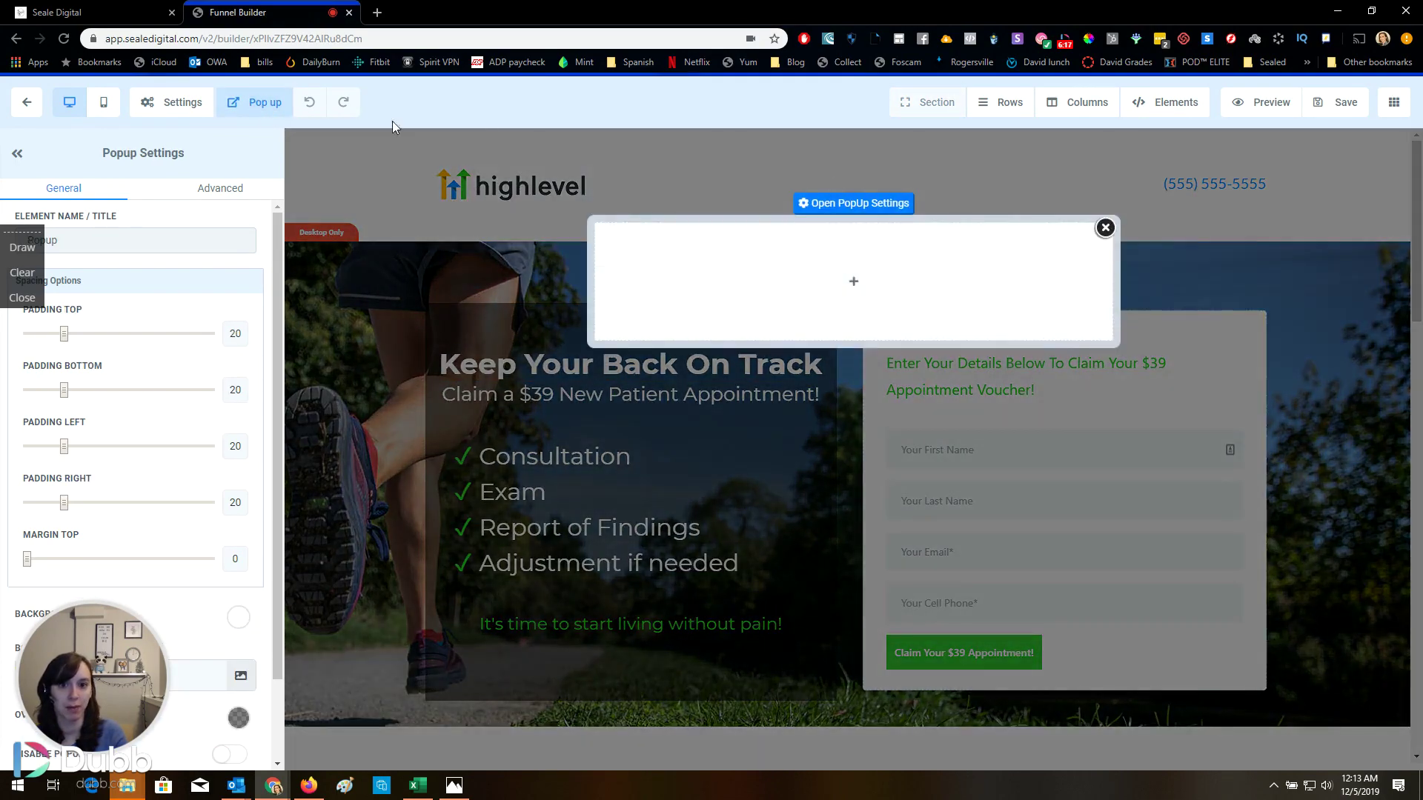
pyautogui.click(1105, 228)
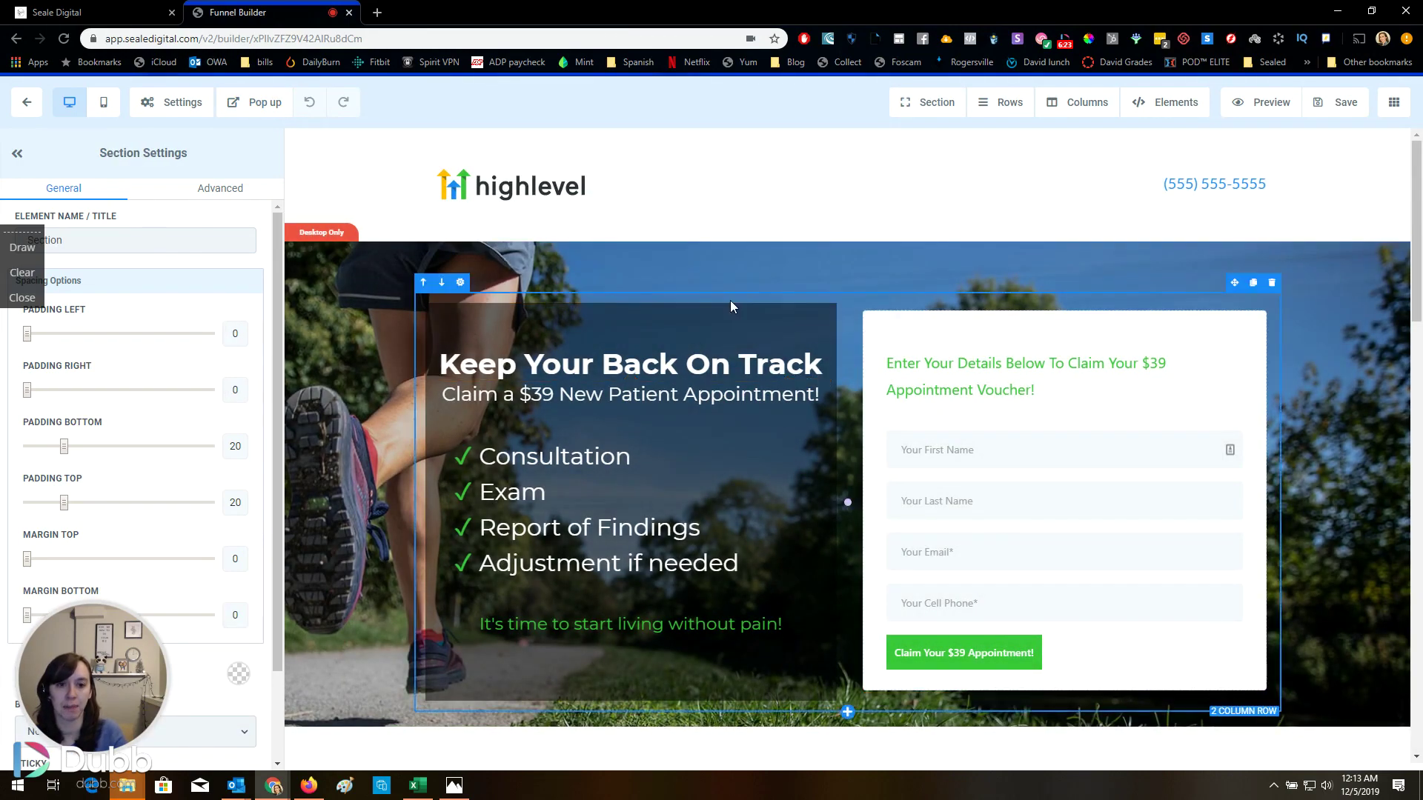
pyautogui.click(255, 102)
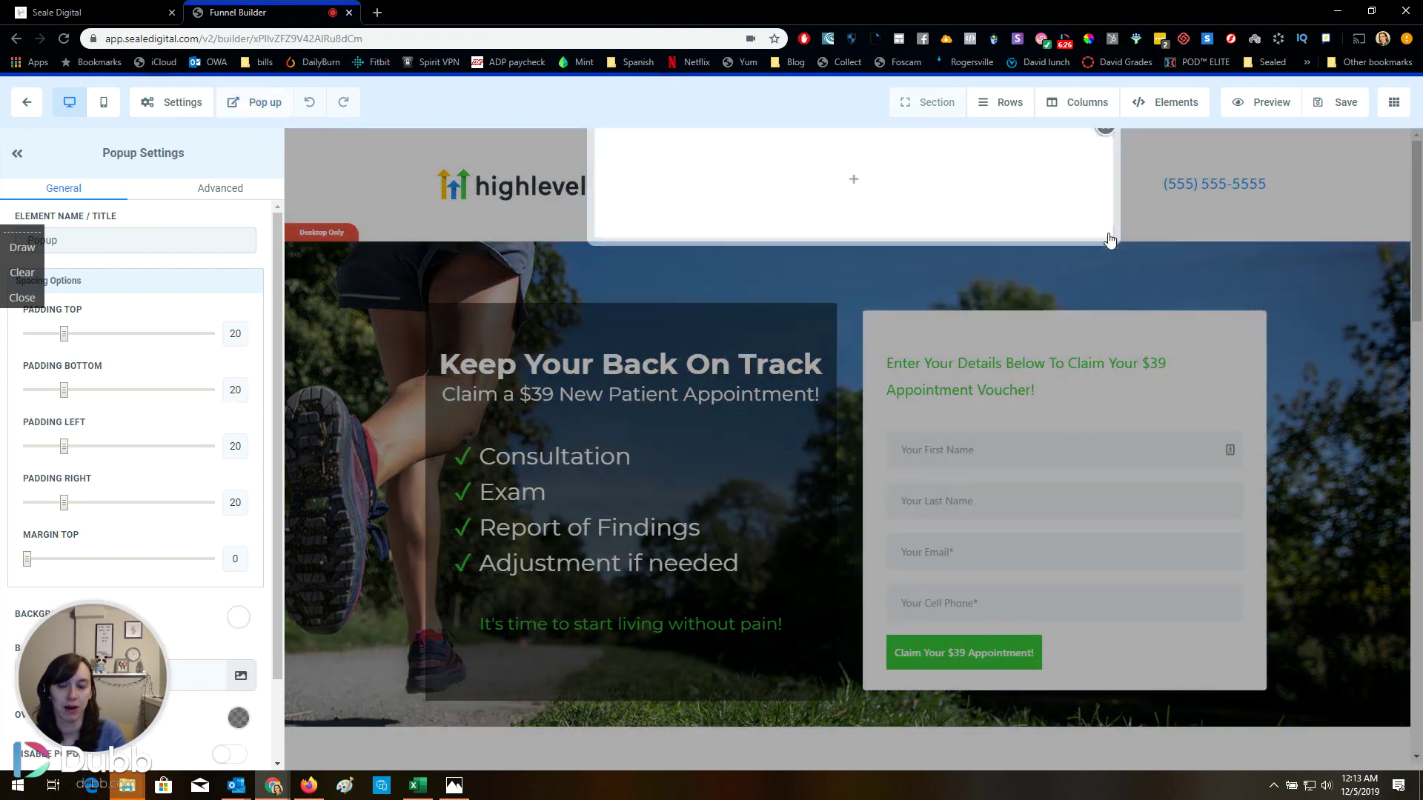
pyautogui.click(1110, 240)
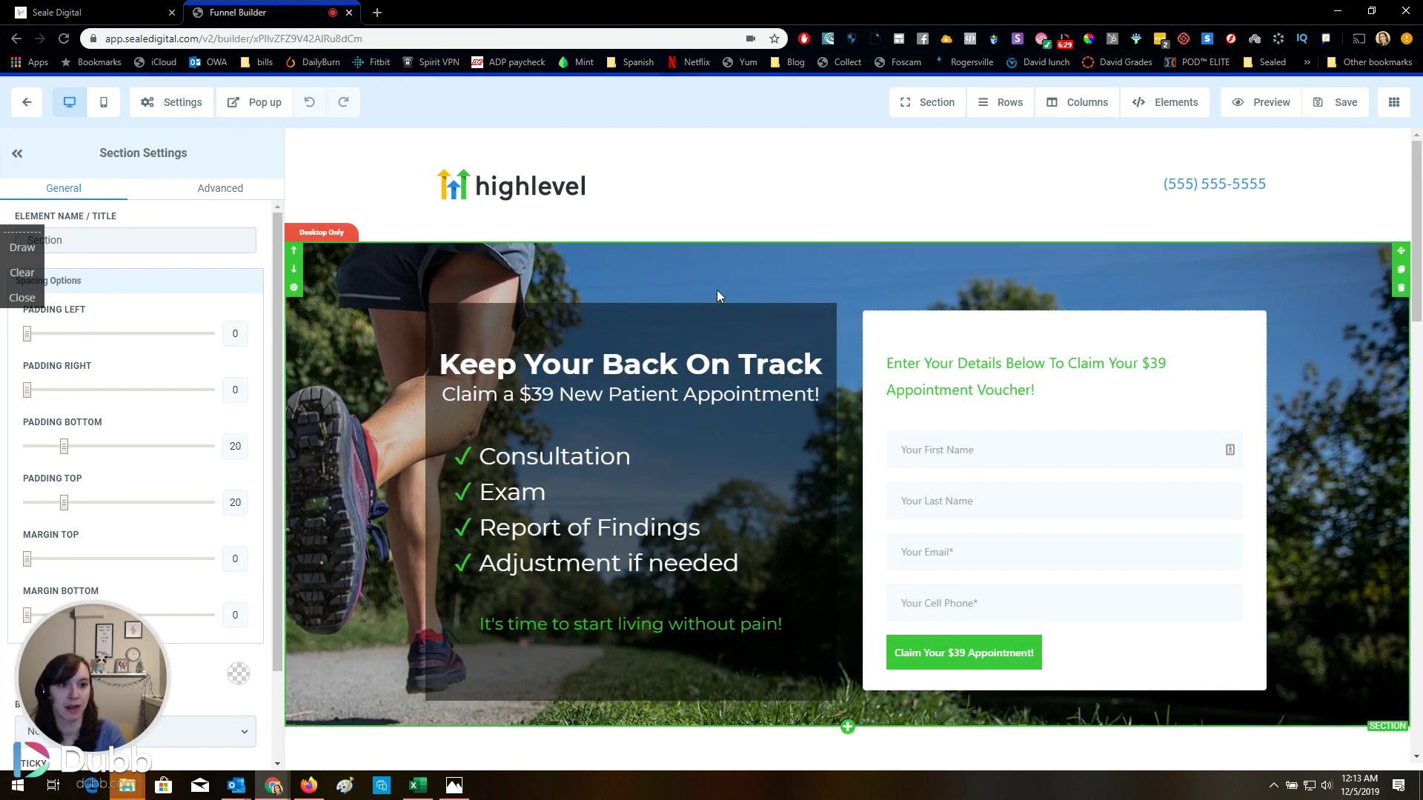
# Leave the page editor and preview the Booking Page step
pyautogui.click(34, 111)
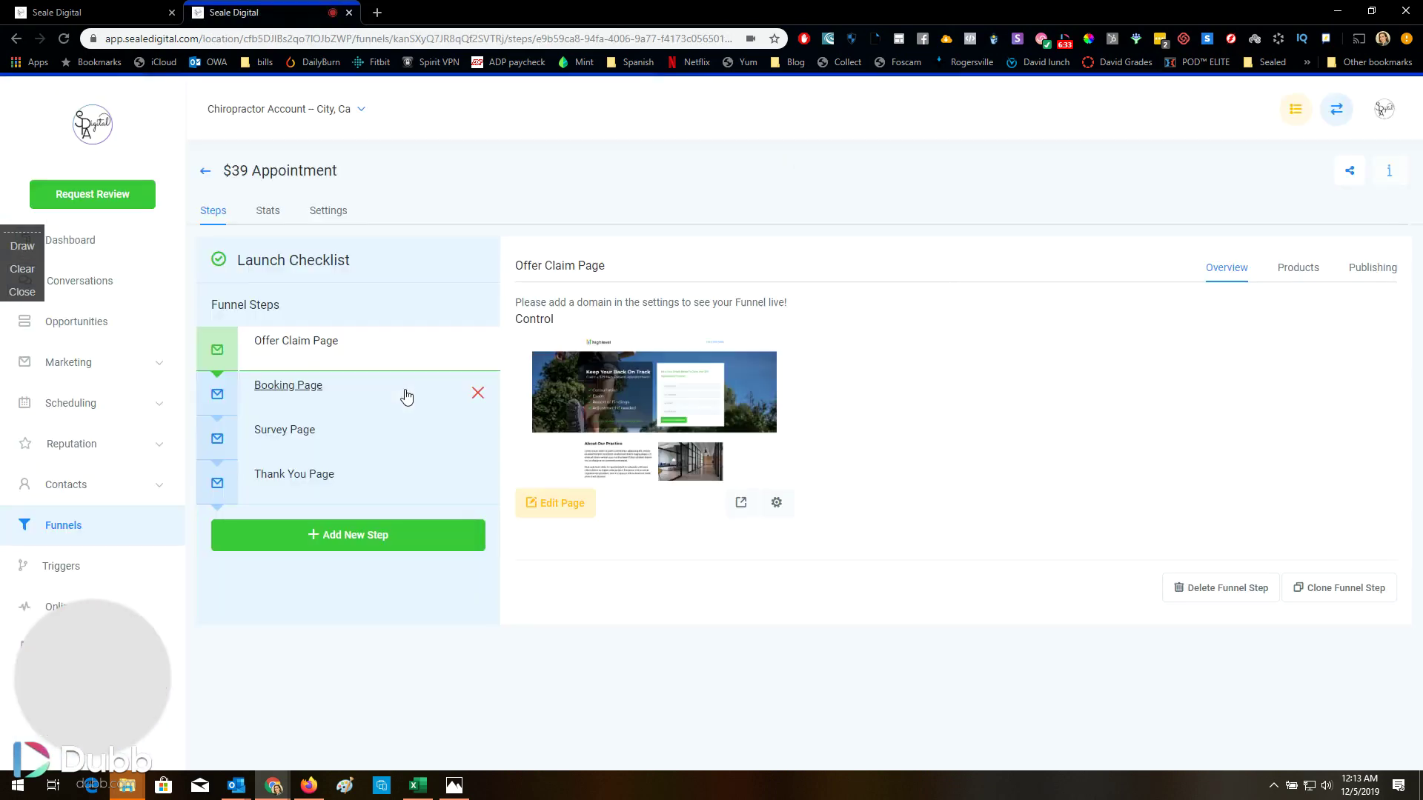
pyautogui.click(353, 388)
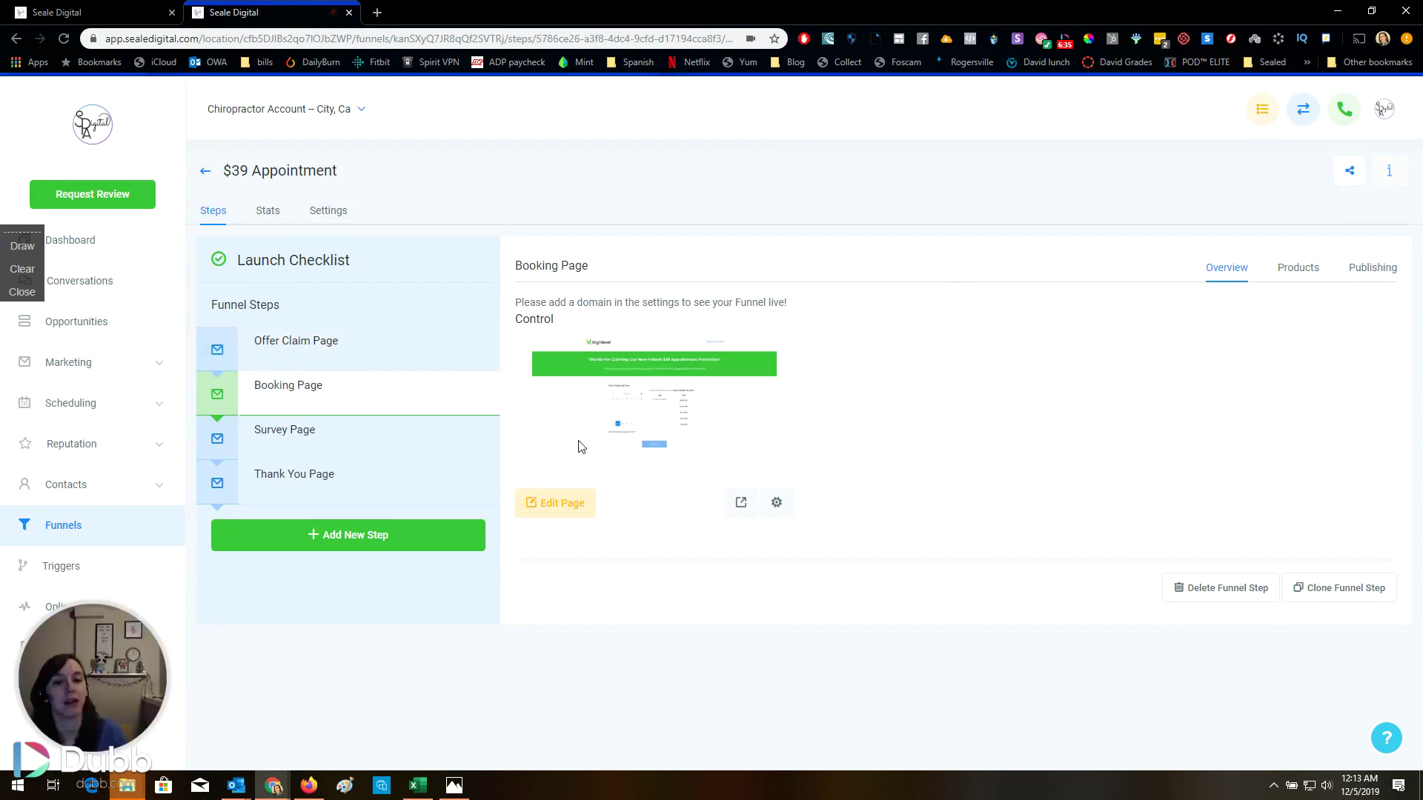
pyautogui.click(564, 510)
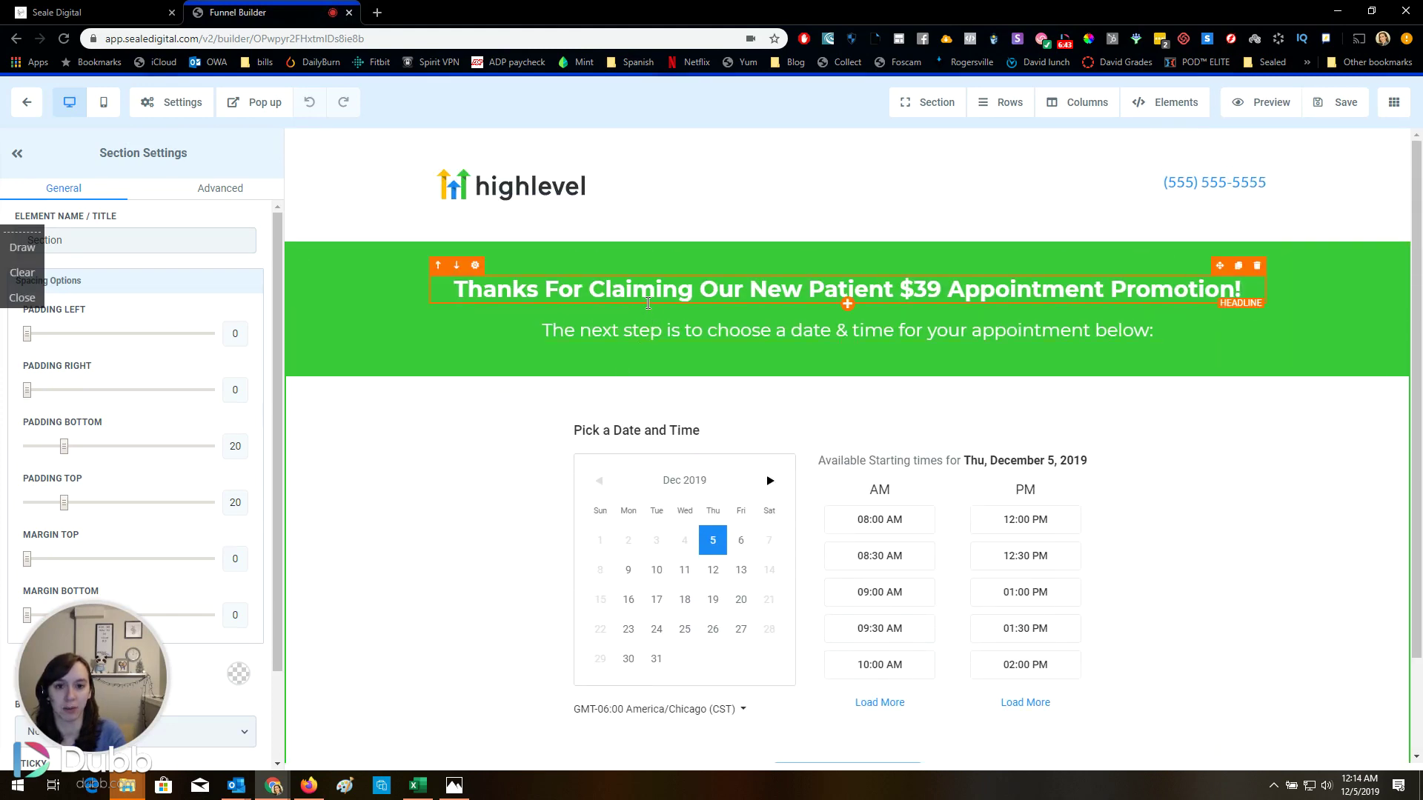
pyautogui.click(27, 102)
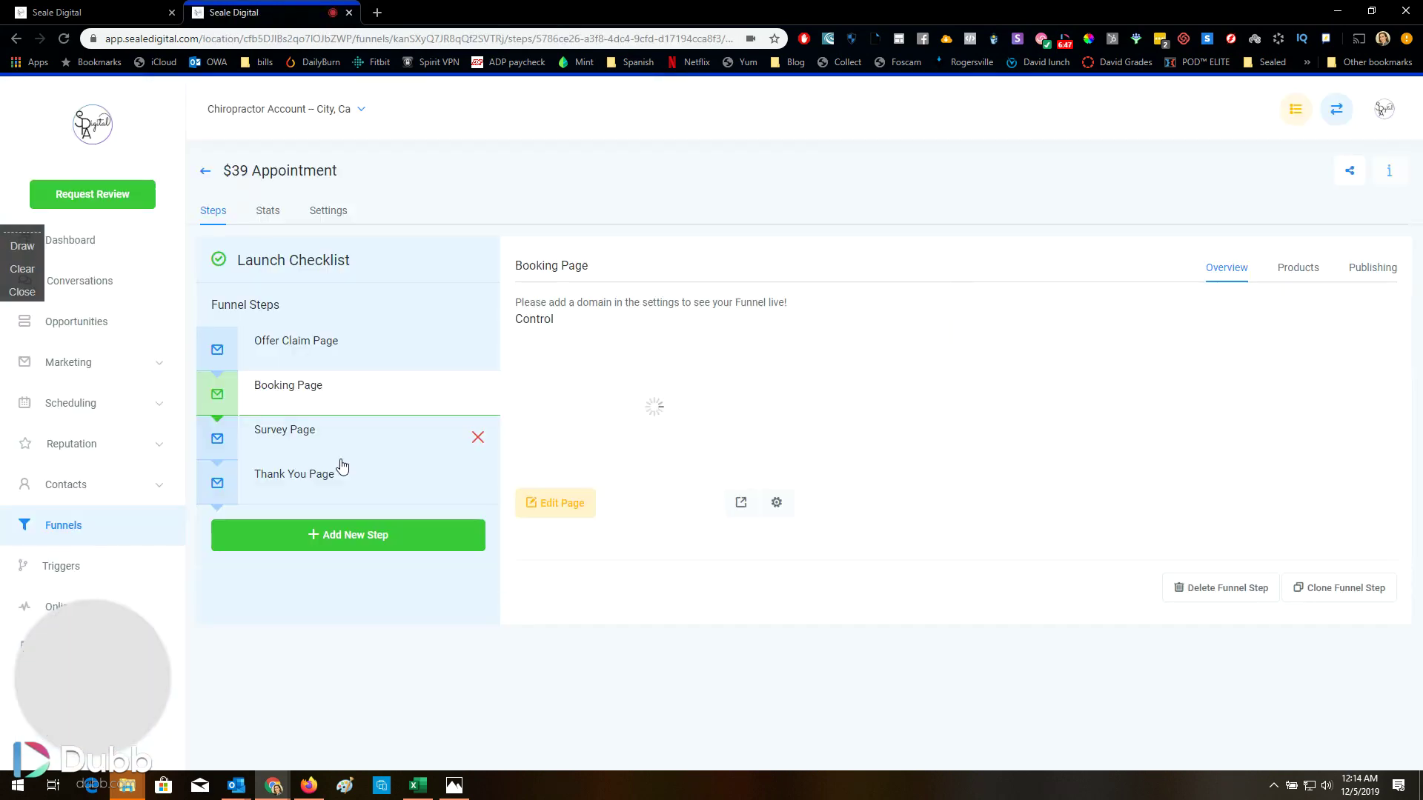
# Preview the Survey Page, then open the Thank You Page
pyautogui.click(334, 443)
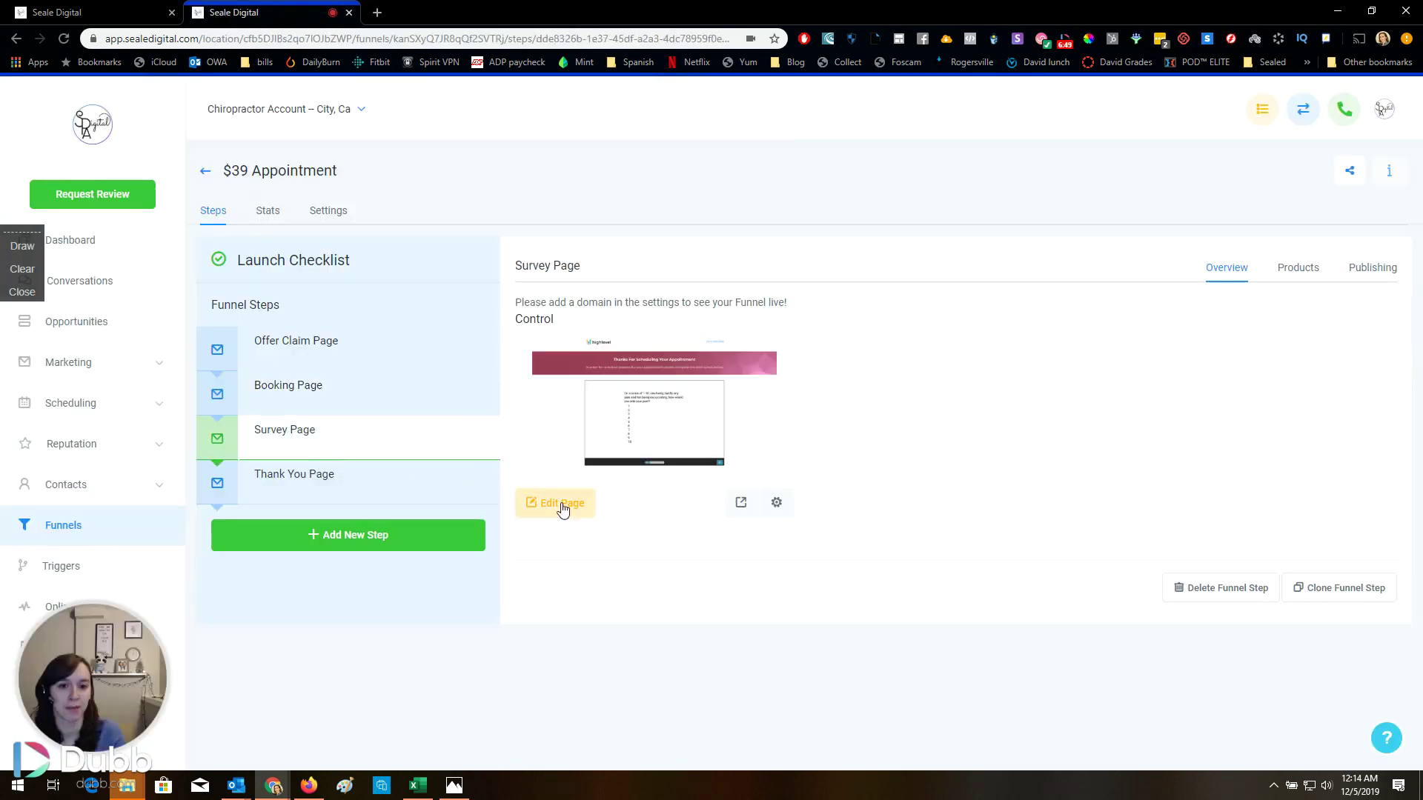
pyautogui.click(570, 510)
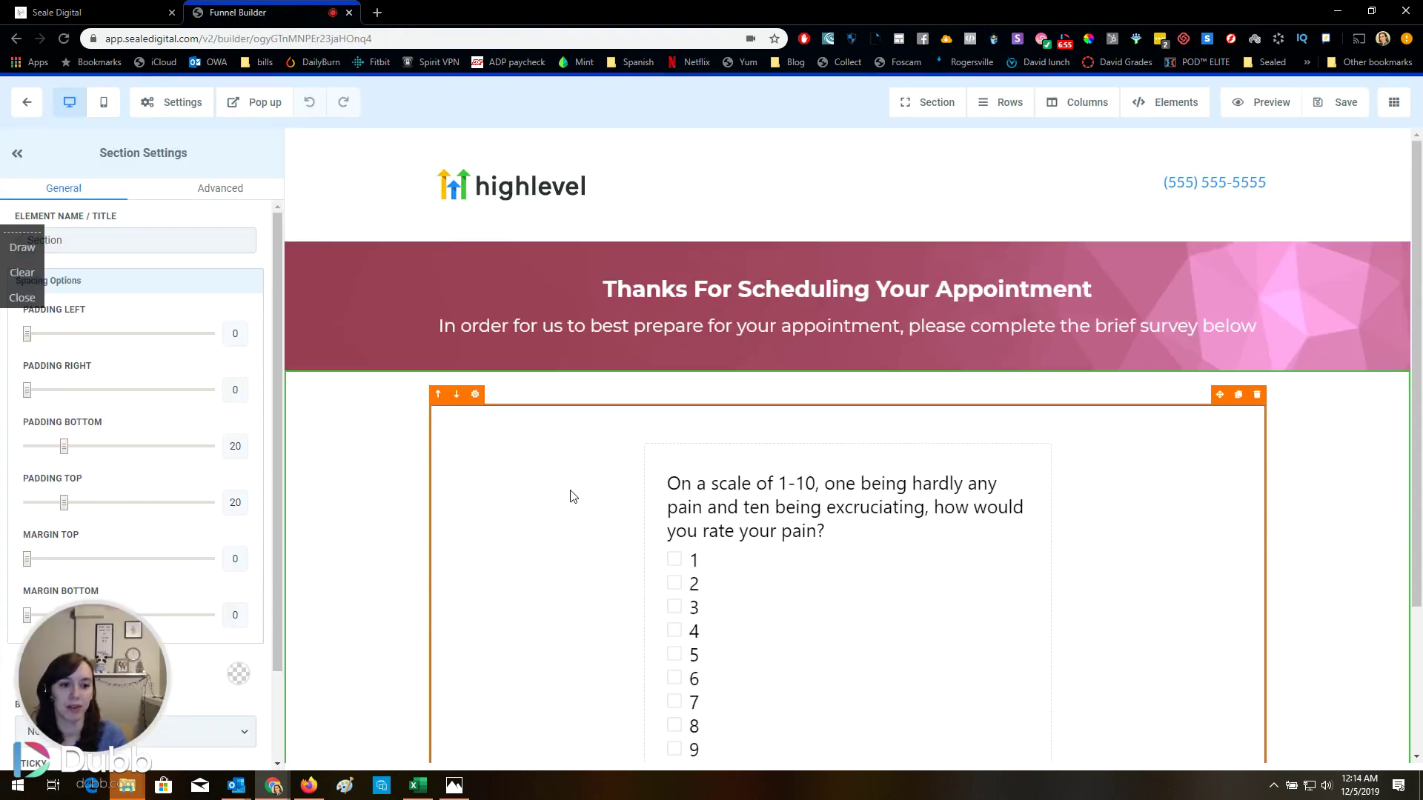
pyautogui.scroll(-3, 750, 504)
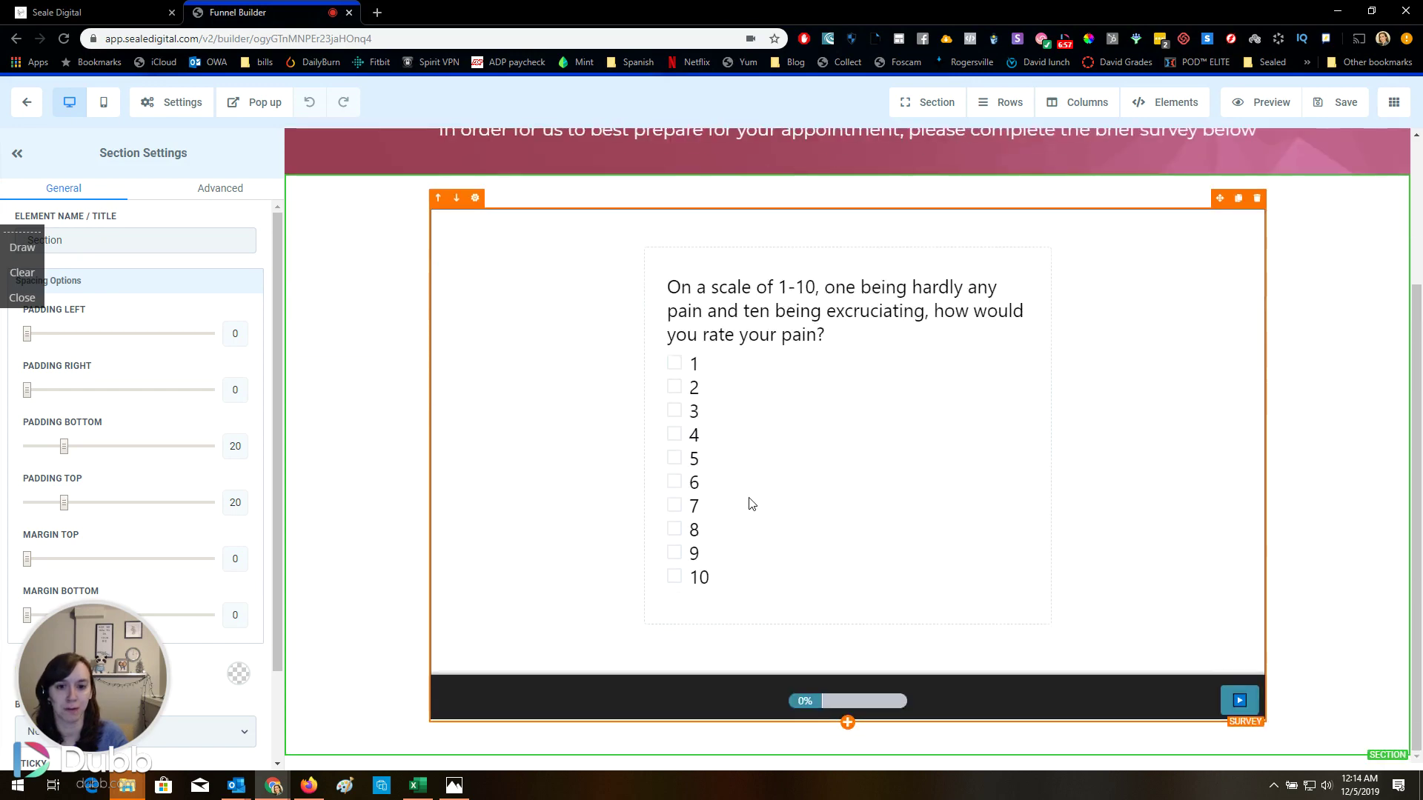
pyautogui.scroll(3, 447, 317)
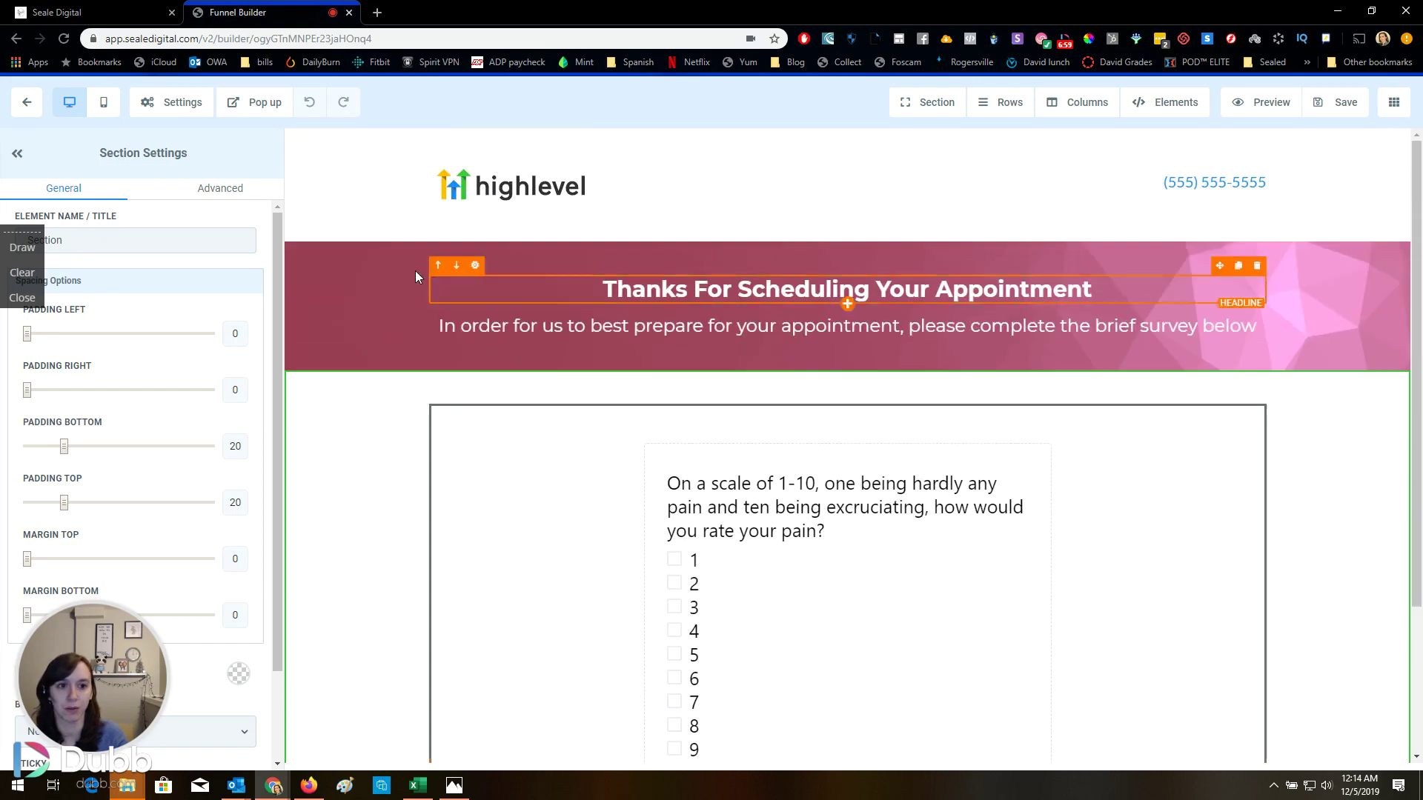
pyautogui.click(29, 103)
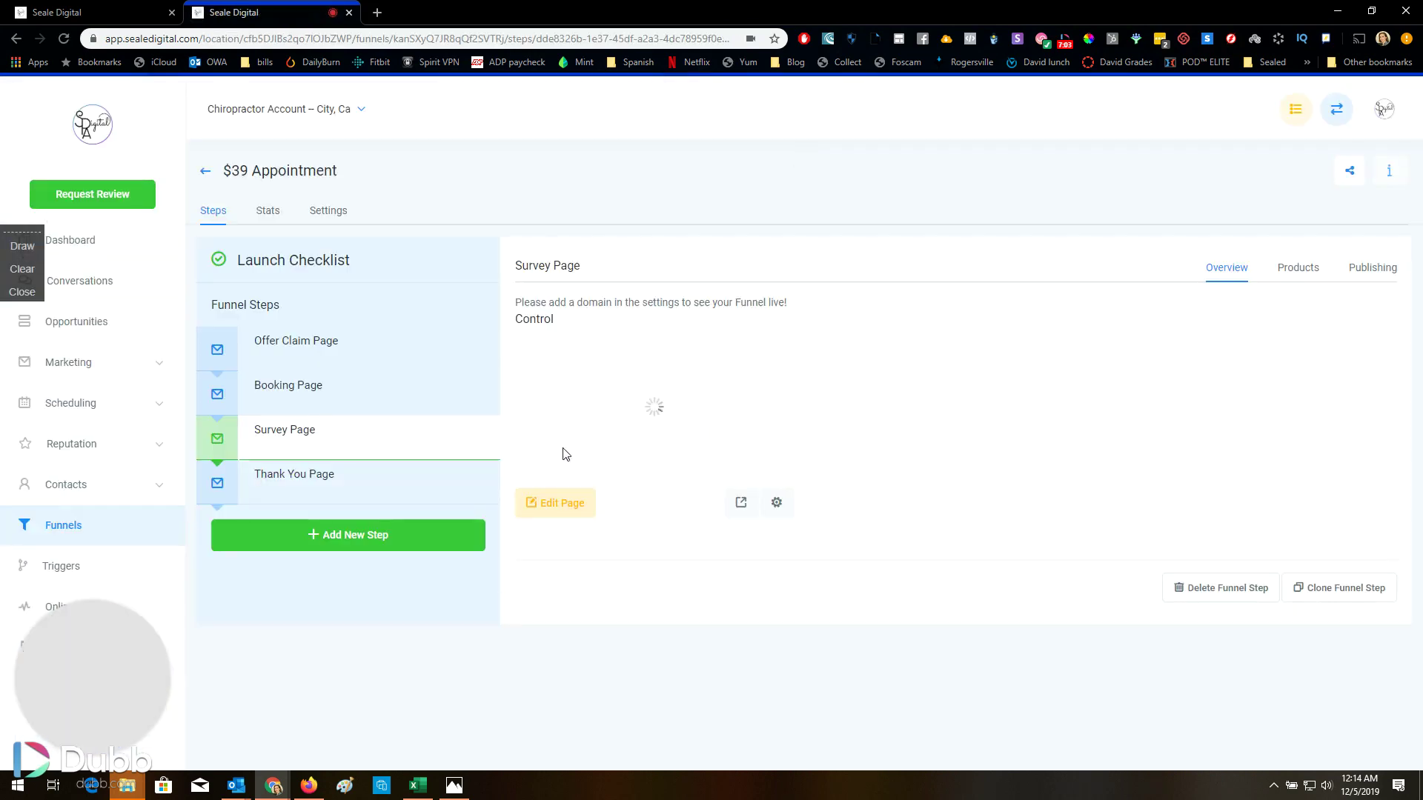
pyautogui.click(345, 488)
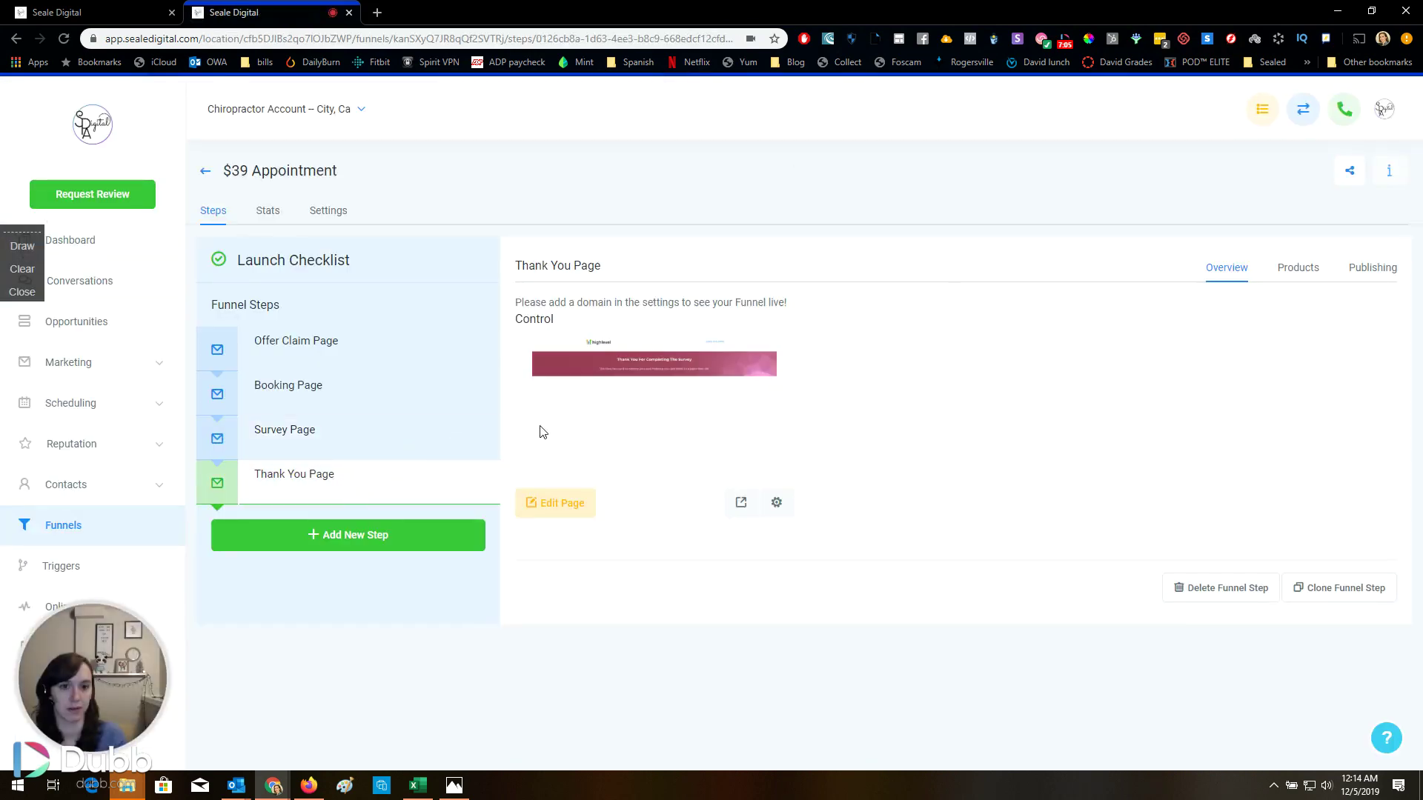
pyautogui.click(565, 519)
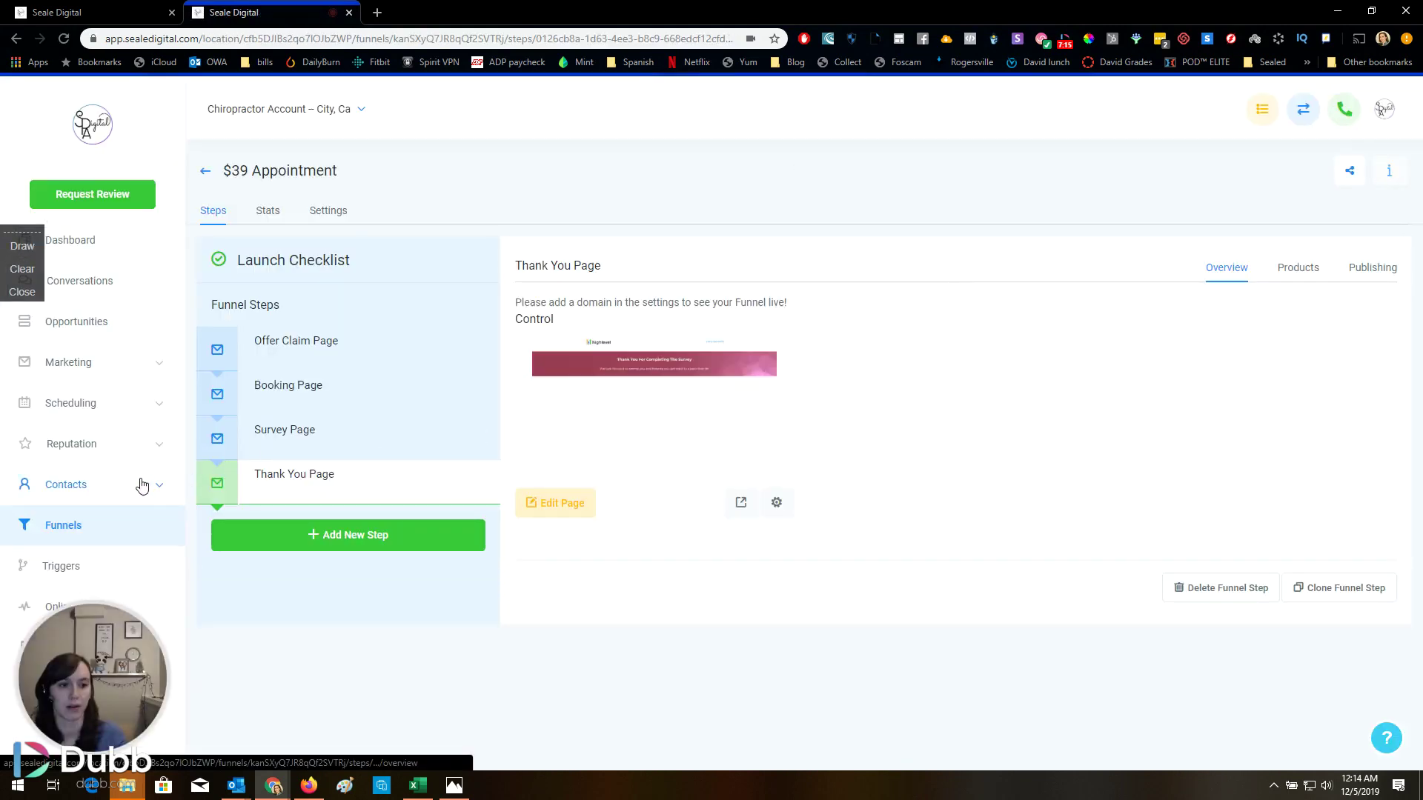
# Open the account's Triggers list and review trigger rule #5
pyautogui.click(143, 568)
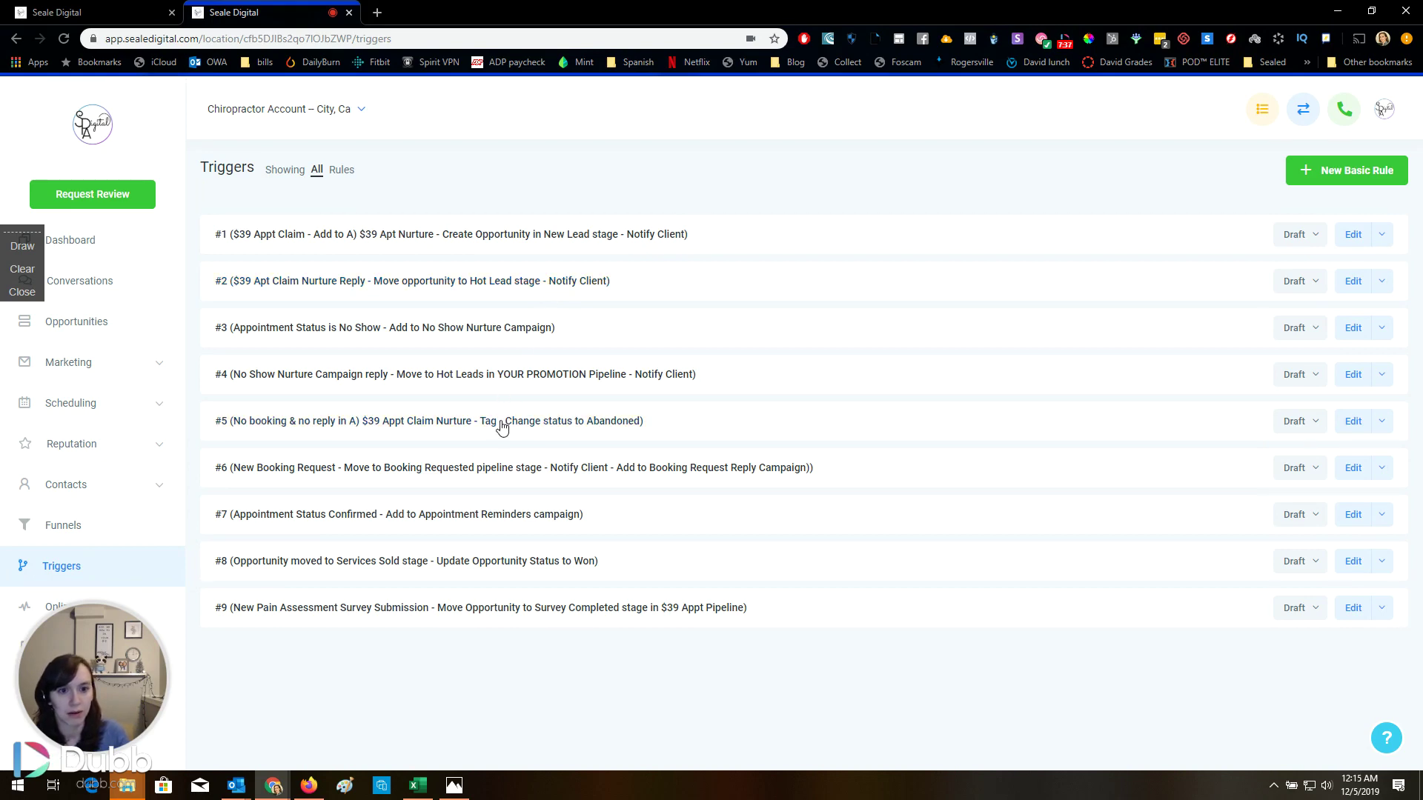
pyautogui.click(501, 423)
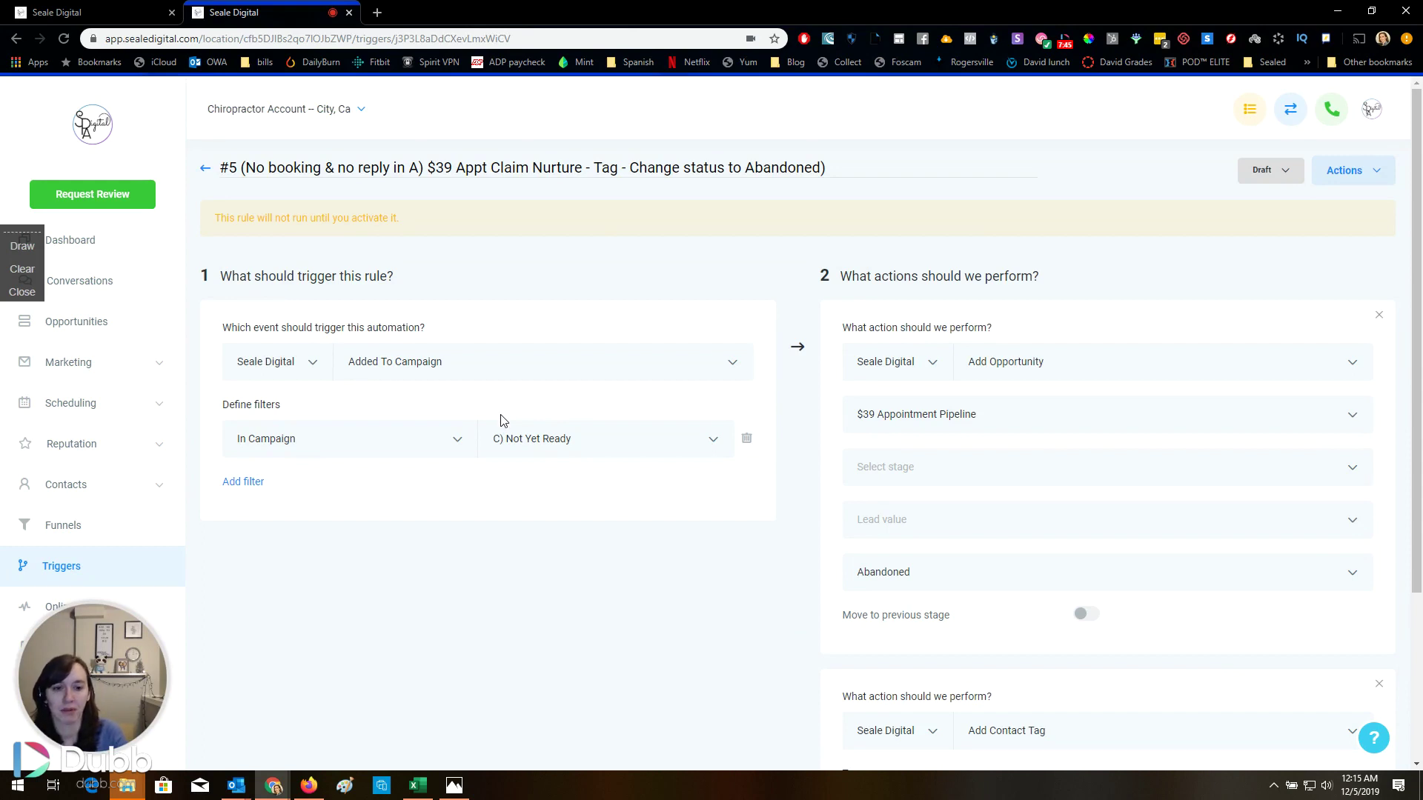
pyautogui.scroll(-3, 502, 420)
pyautogui.scroll(3, 515, 461)
pyautogui.click(204, 169)
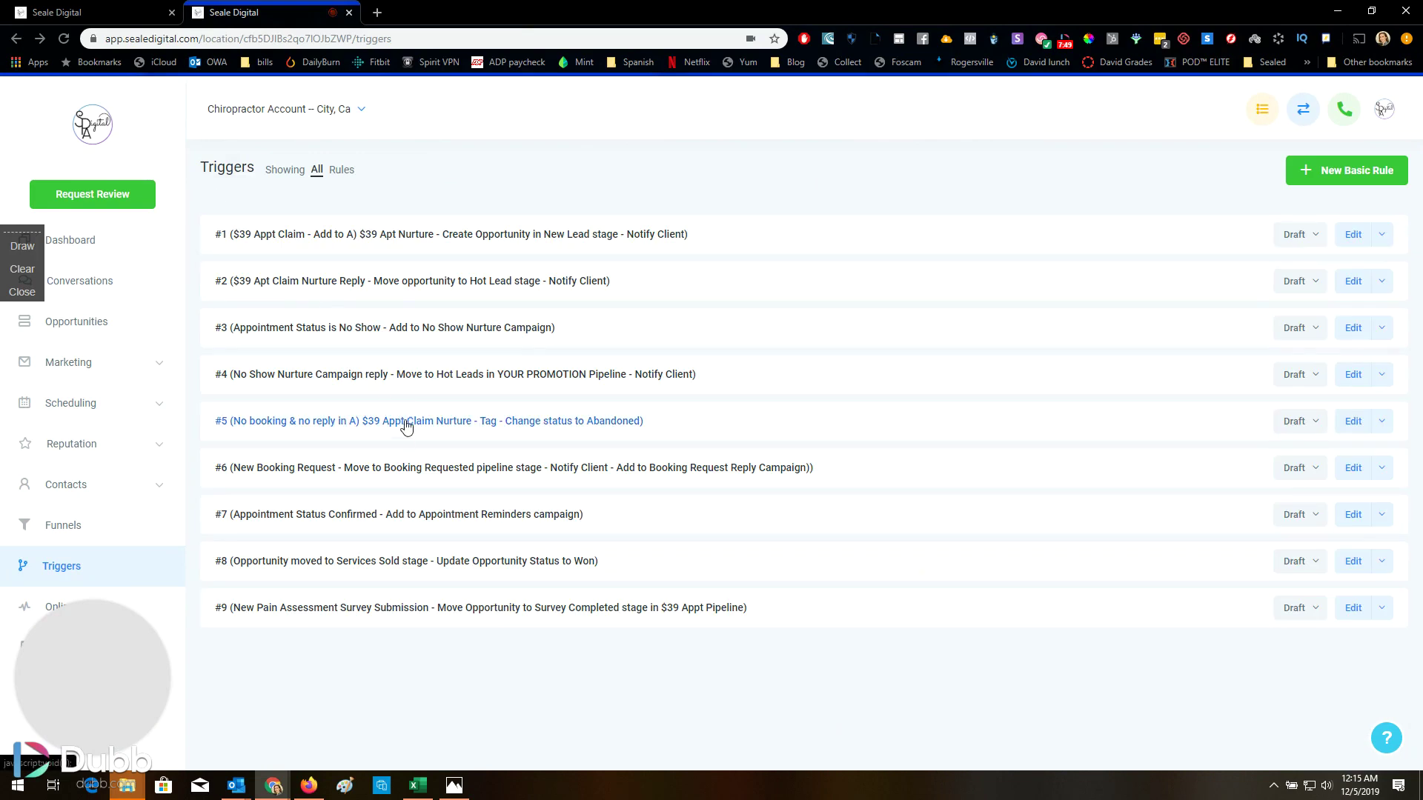
# Review trigger rule #4, then return to the list of nine draft triggers
pyautogui.click(418, 379)
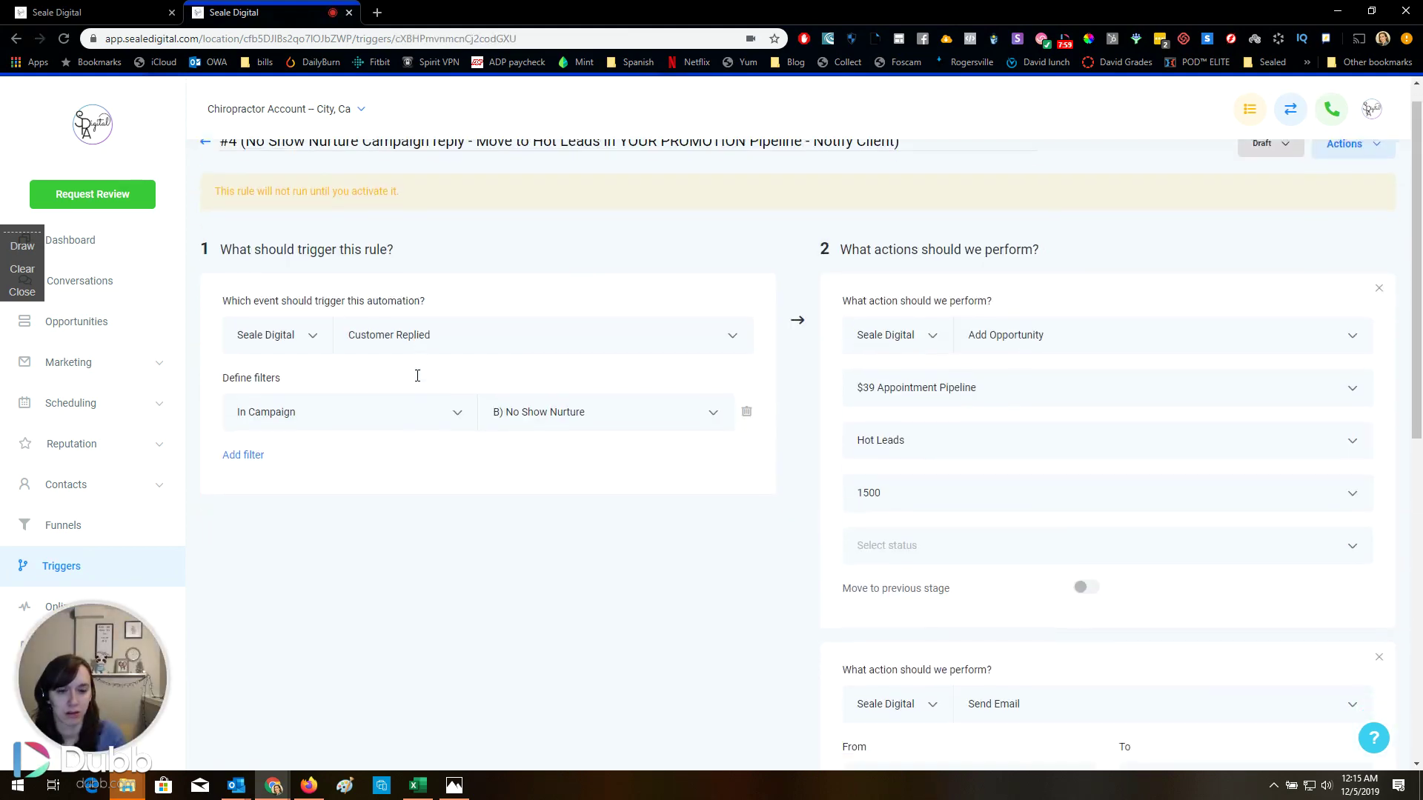
pyautogui.scroll(-3, 417, 378)
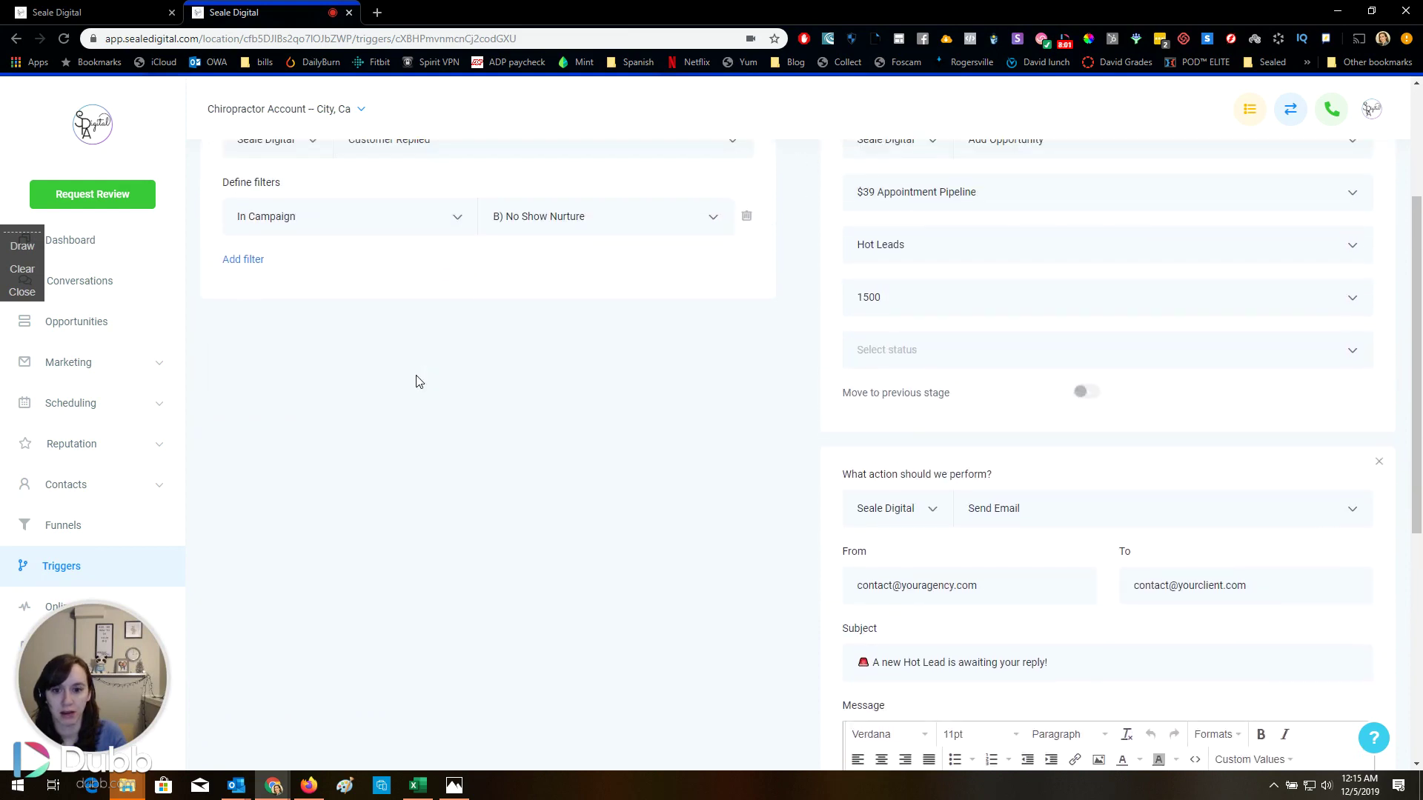
pyautogui.scroll(1, 418, 381)
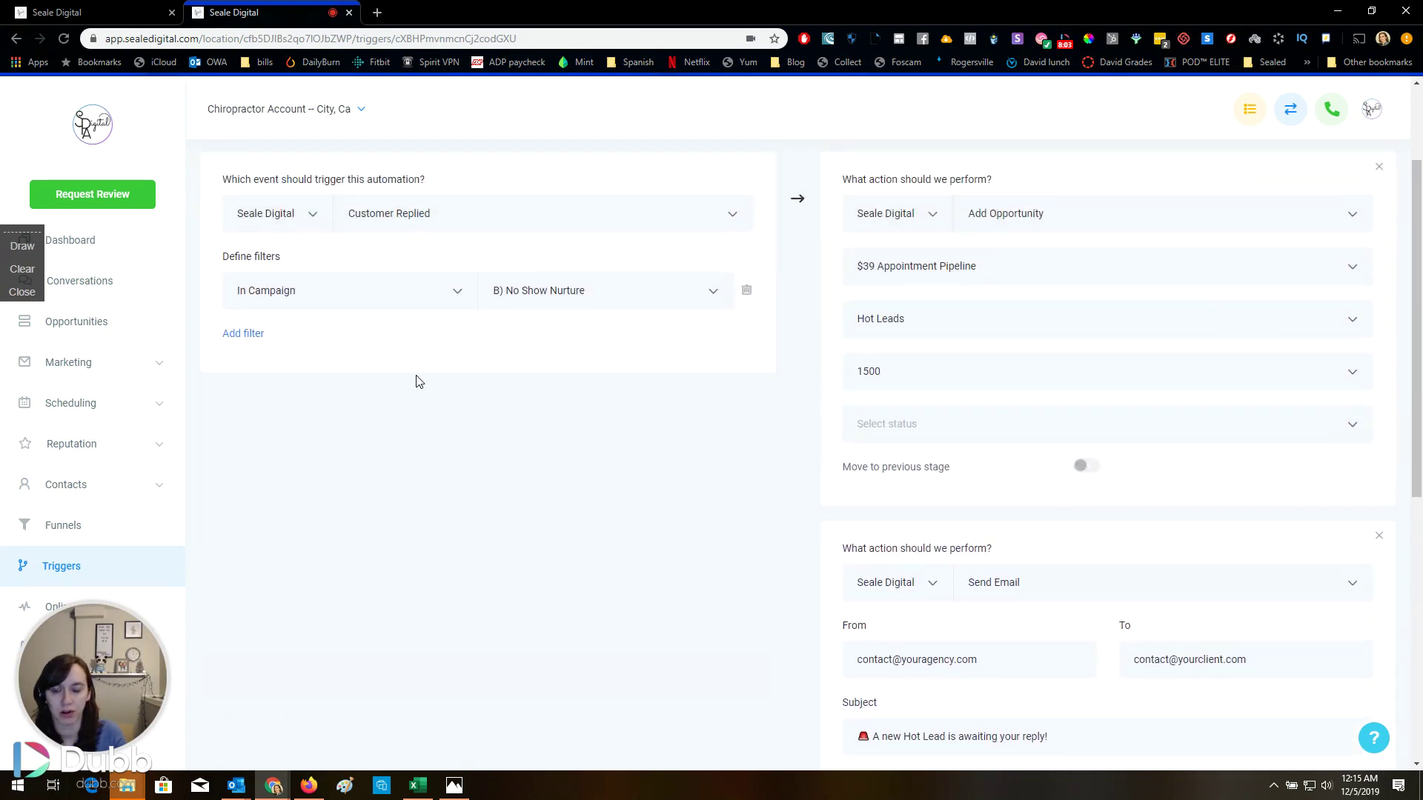
pyautogui.scroll(-4, 418, 381)
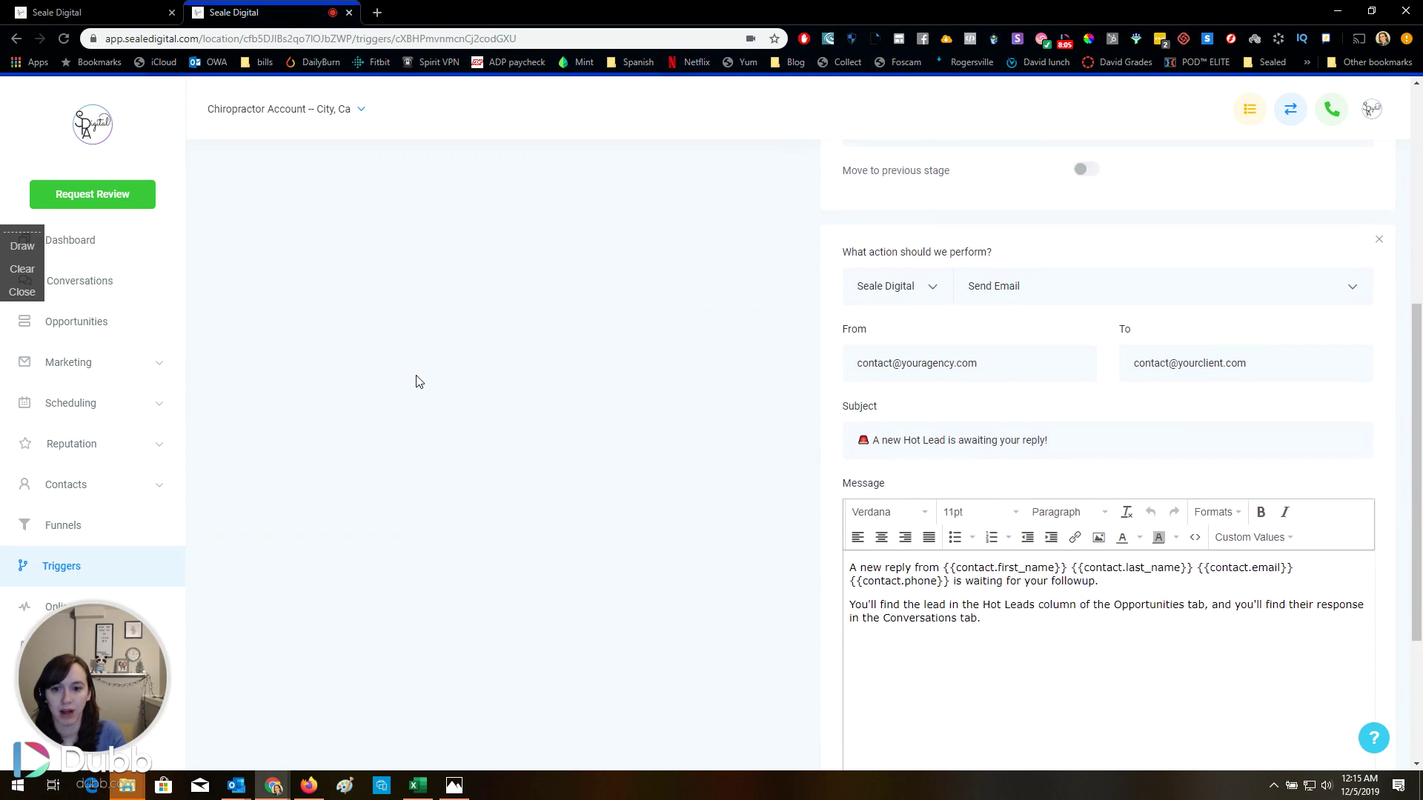
pyautogui.scroll(-1, 415, 379)
pyautogui.scroll(7, 416, 378)
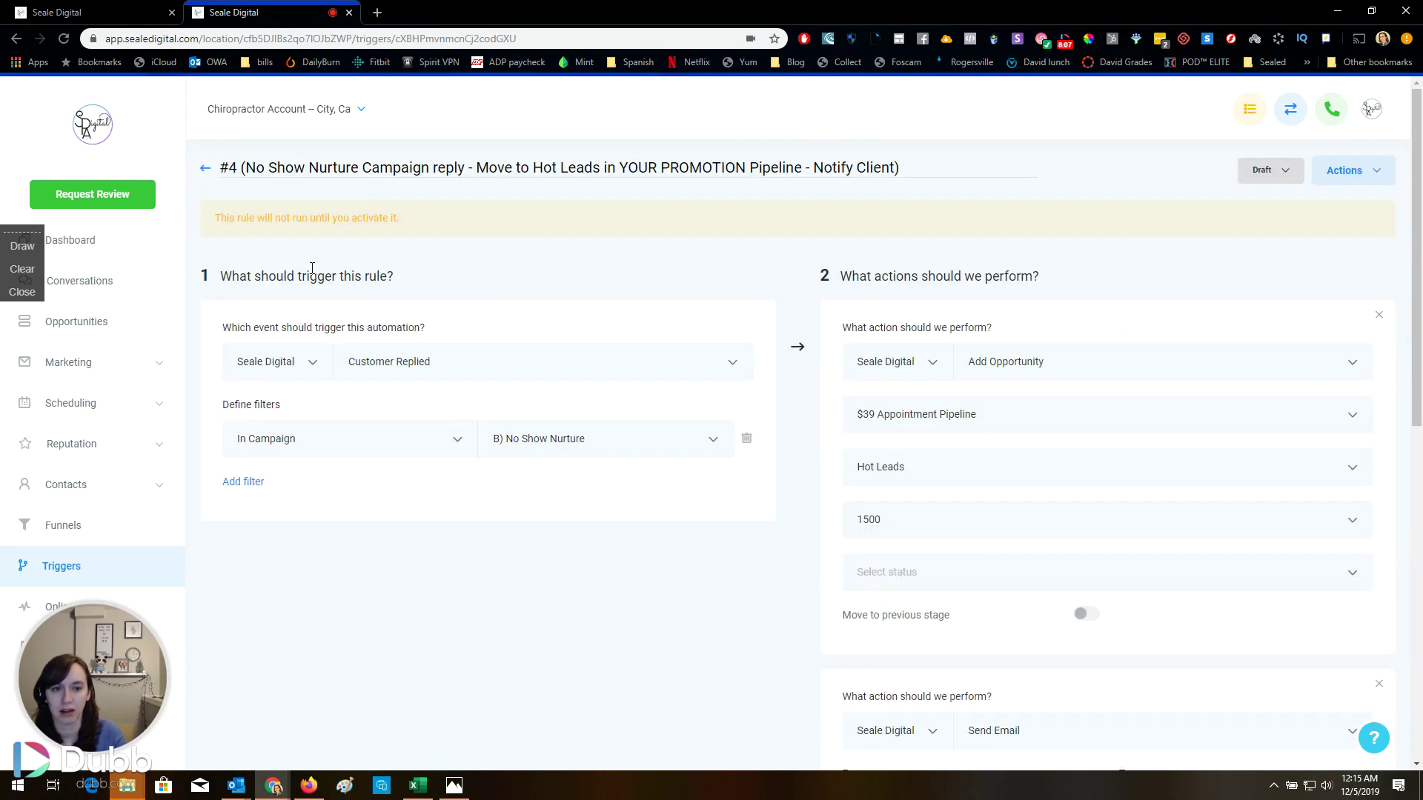
pyautogui.click(204, 170)
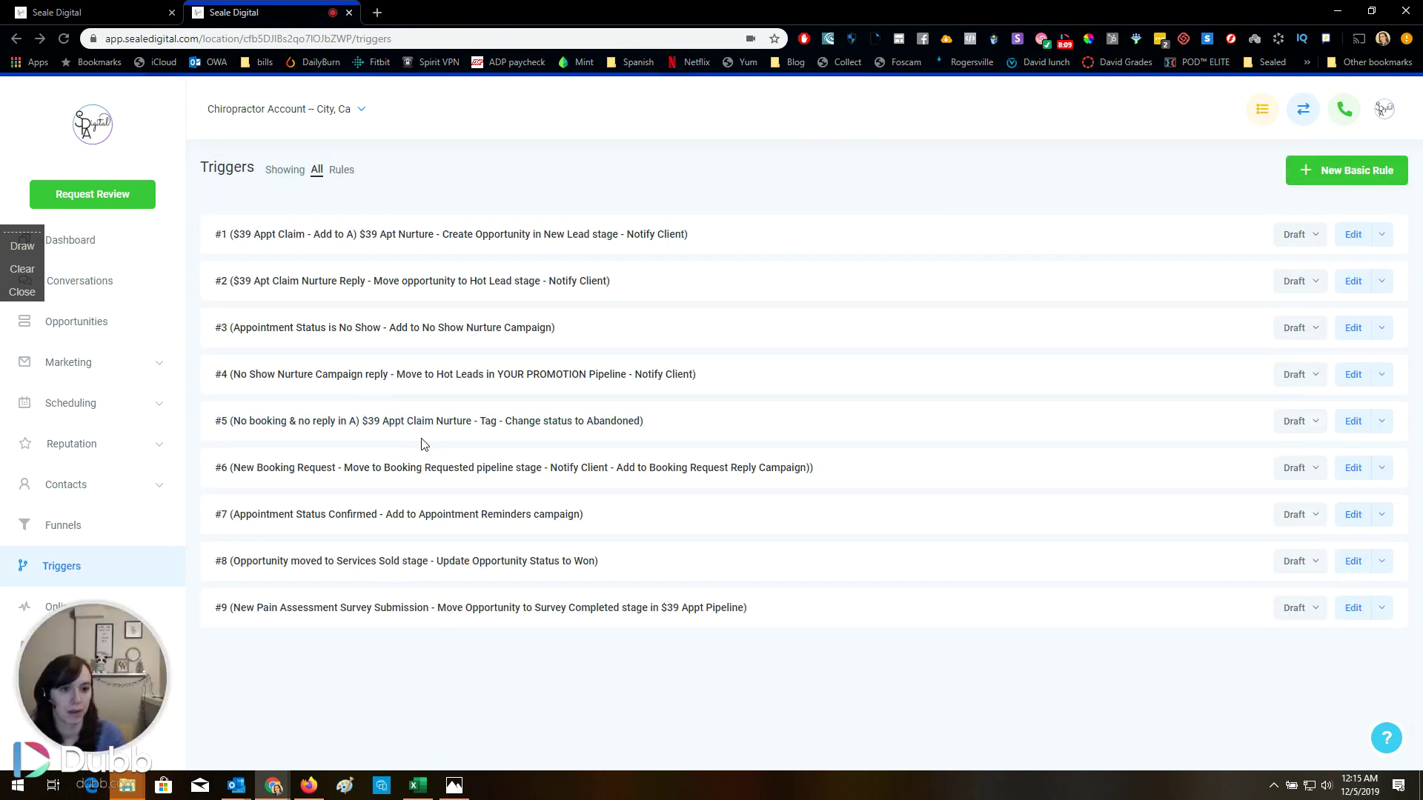
# Check trigger rule #8, the $39 Appt Pipeline and company settings, then reopen Triggers
pyautogui.click(571, 563)
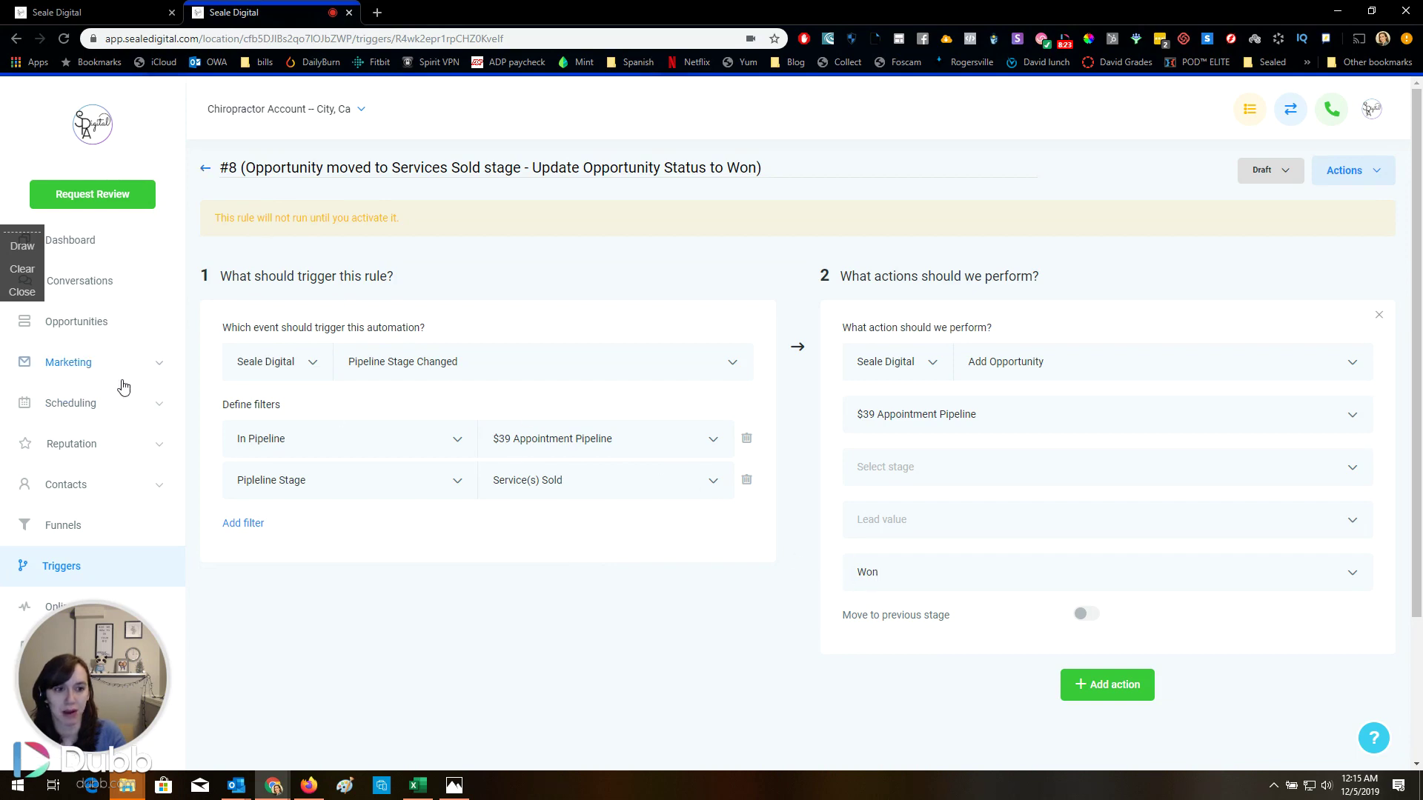
pyautogui.click(114, 328)
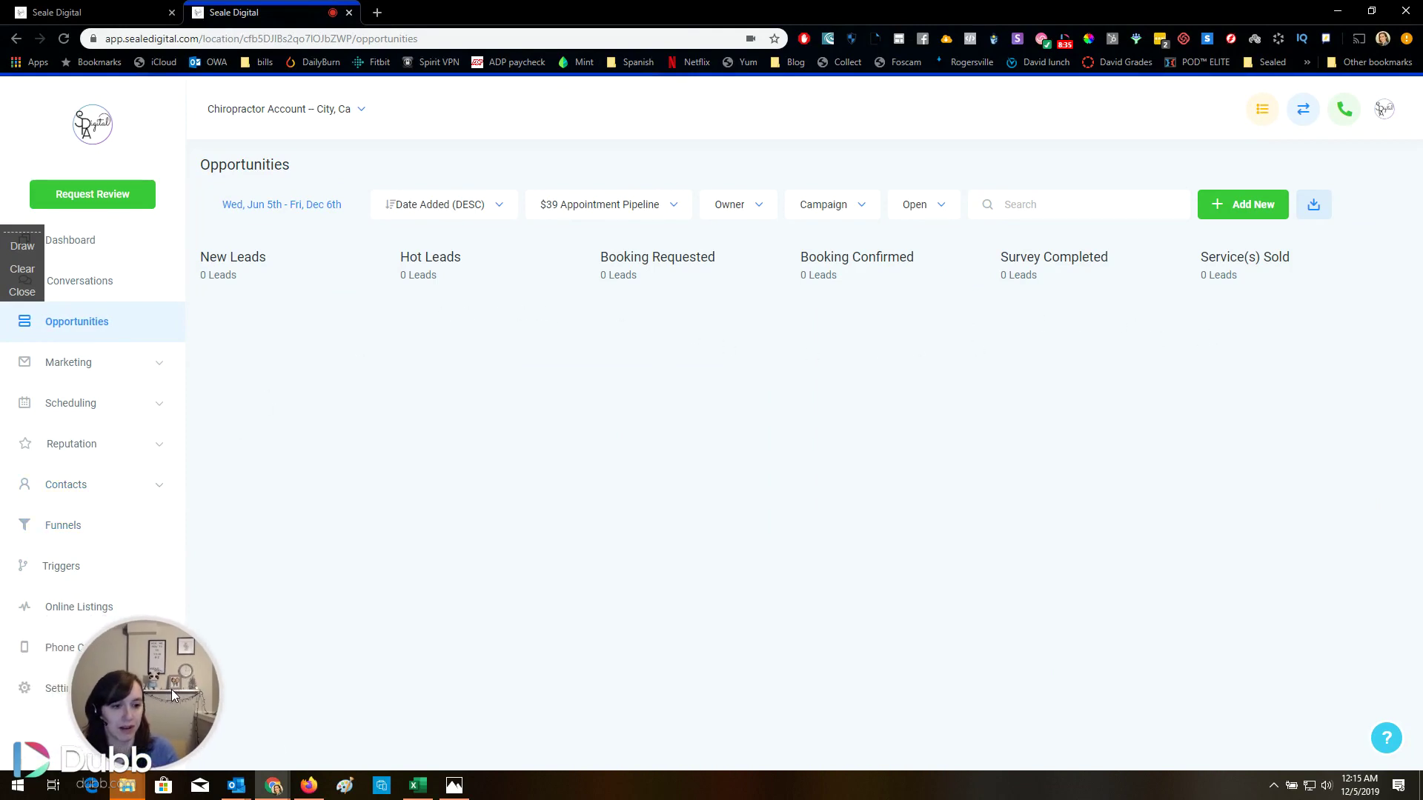
pyautogui.click(52, 688)
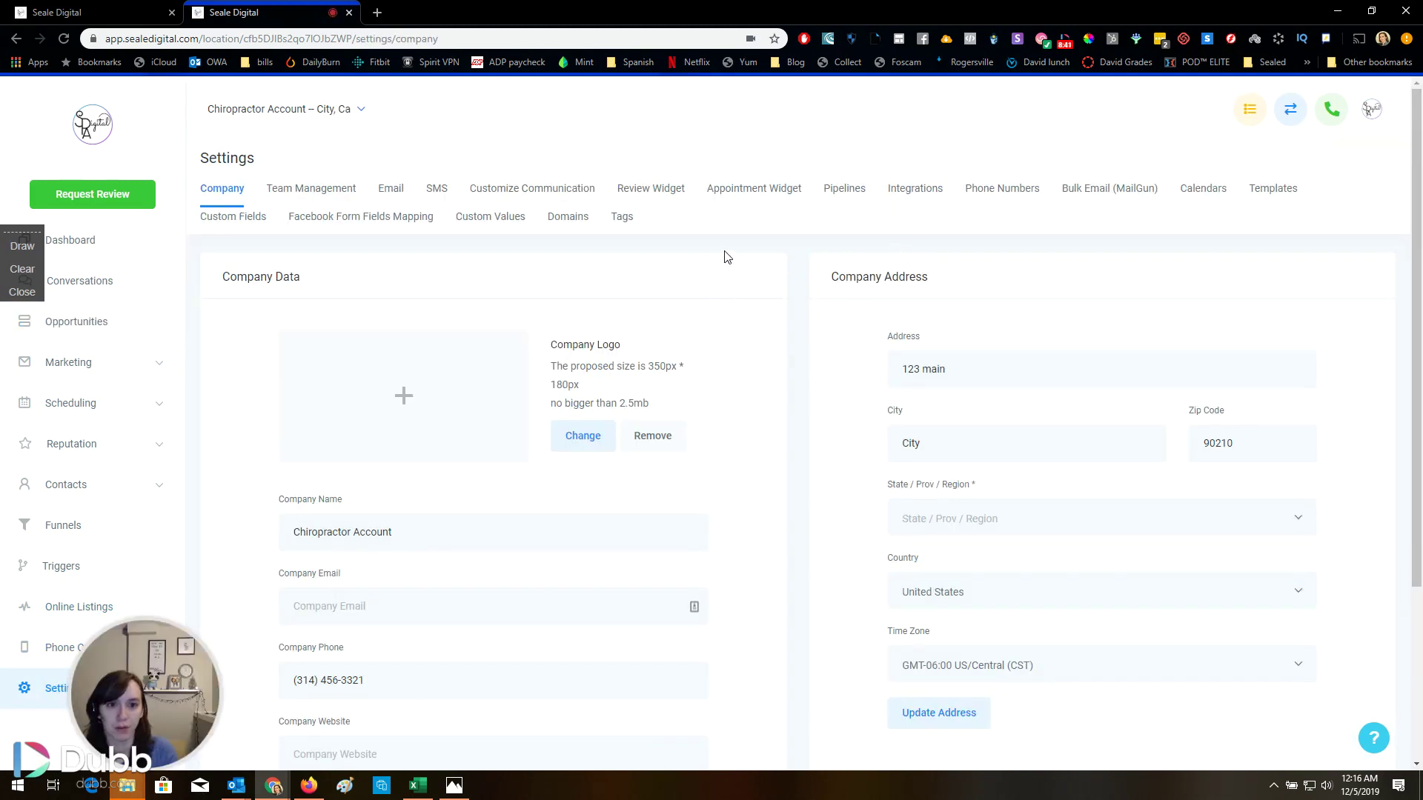
pyautogui.click(65, 567)
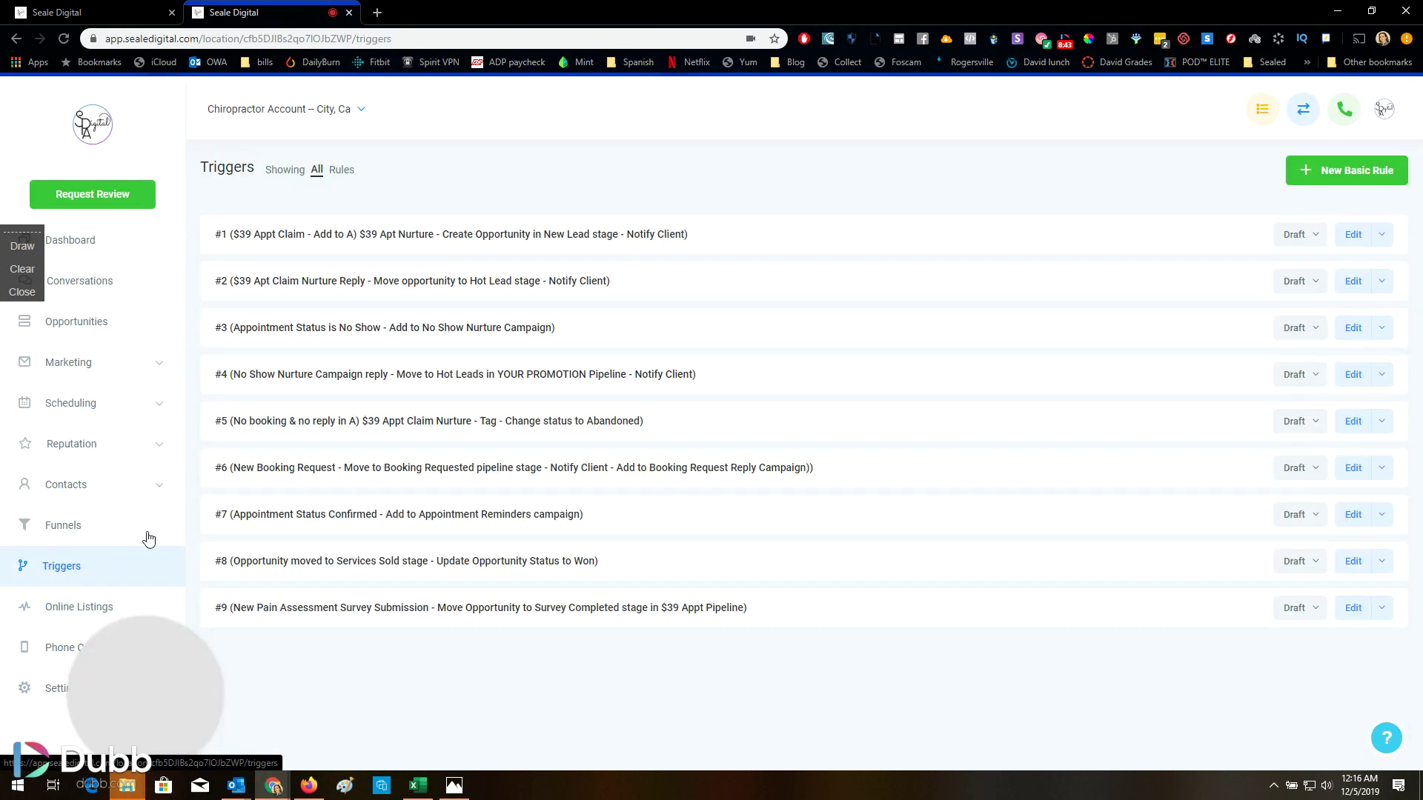
pyautogui.click(480, 609)
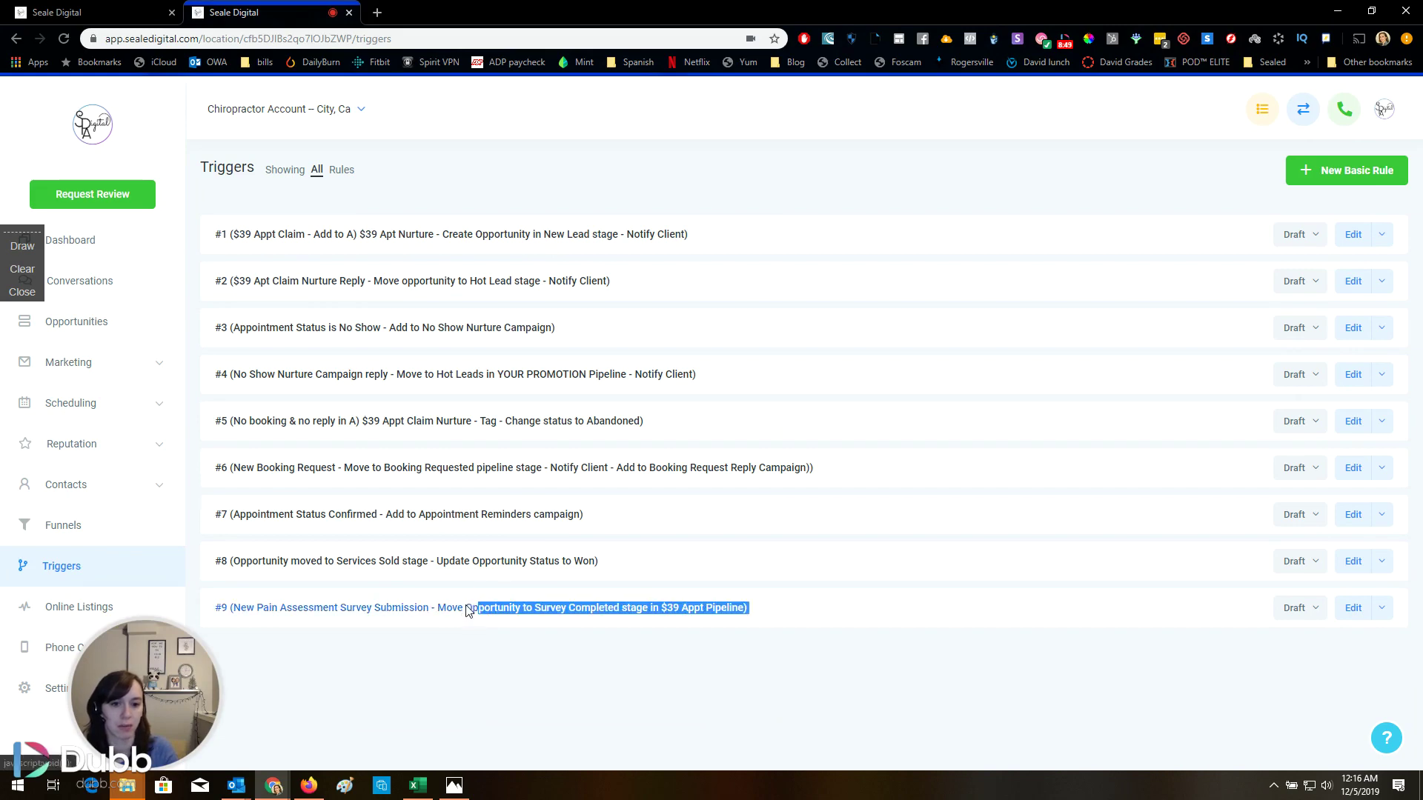
pyautogui.scroll(-2, 771, 478)
pyautogui.scroll(3, 768, 477)
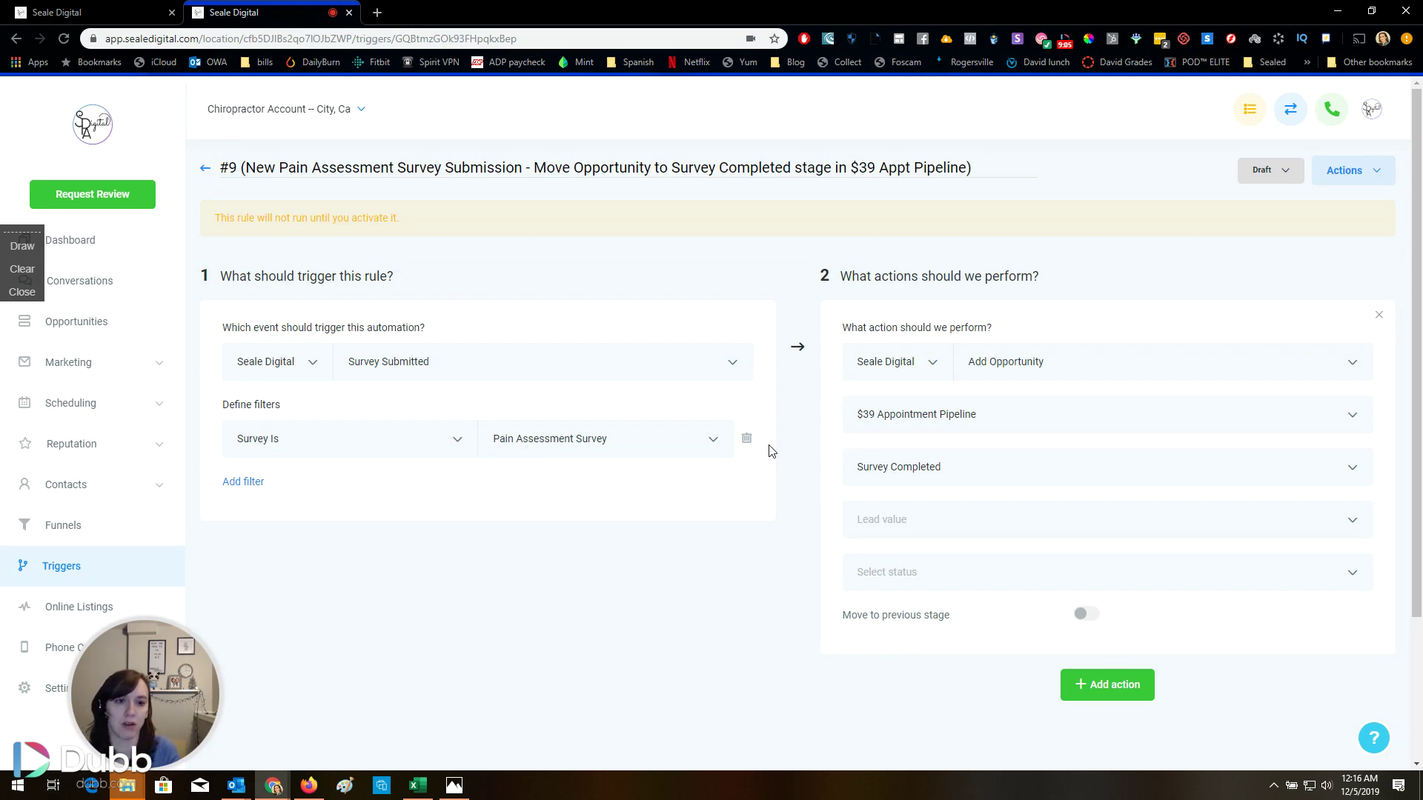
pyautogui.click(205, 167)
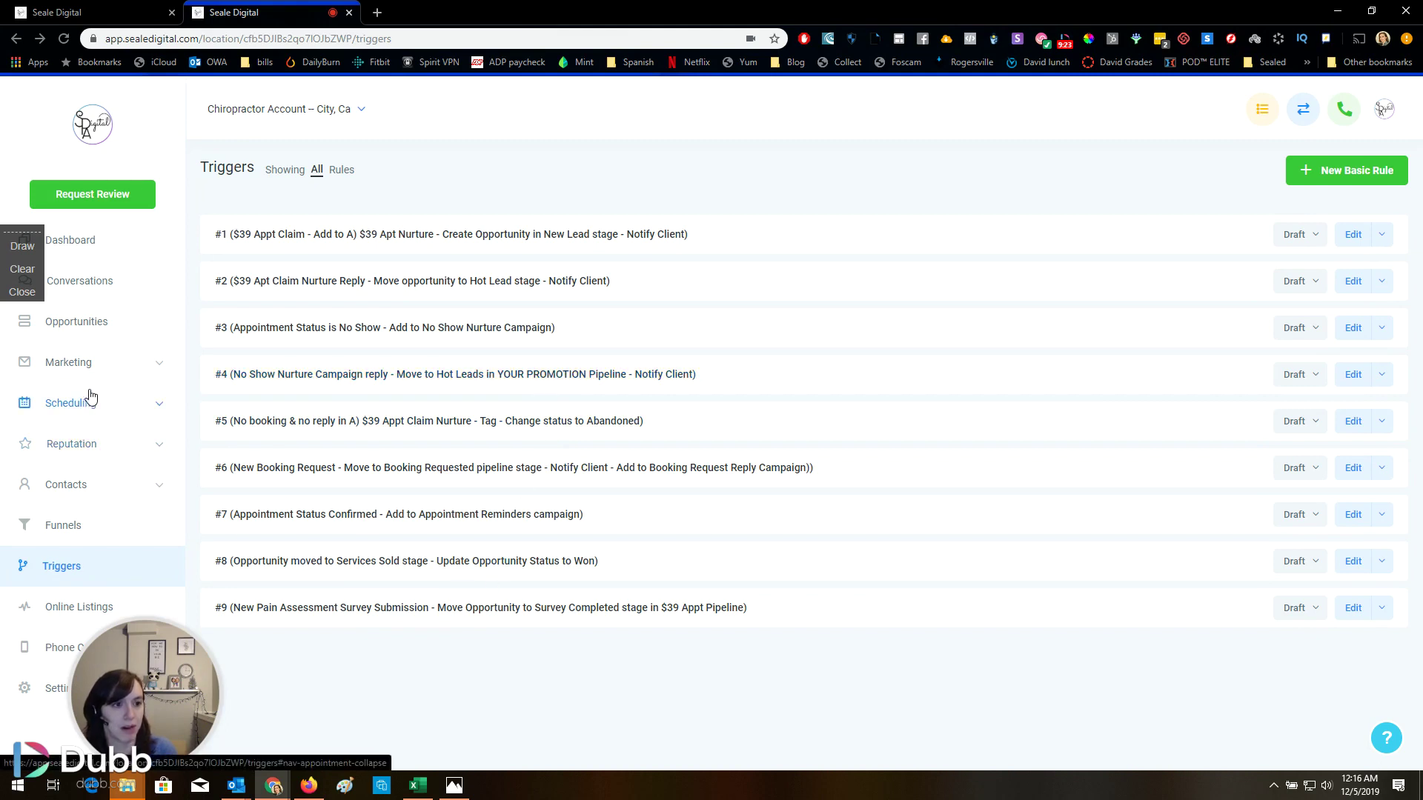
# Review the Chiropractor Account's campaigns list and its dashboard under Marketing
pyautogui.click(87, 365)
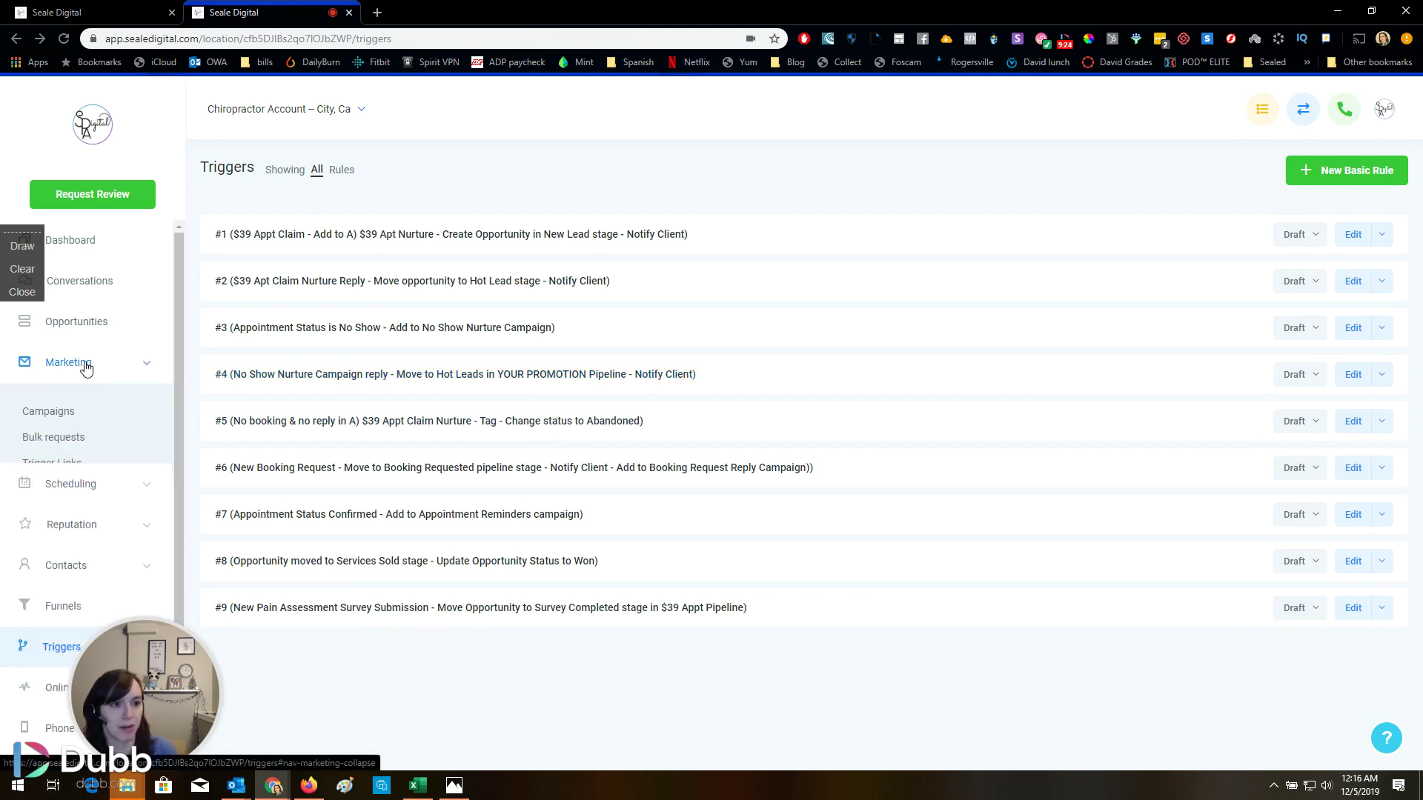
pyautogui.click(80, 412)
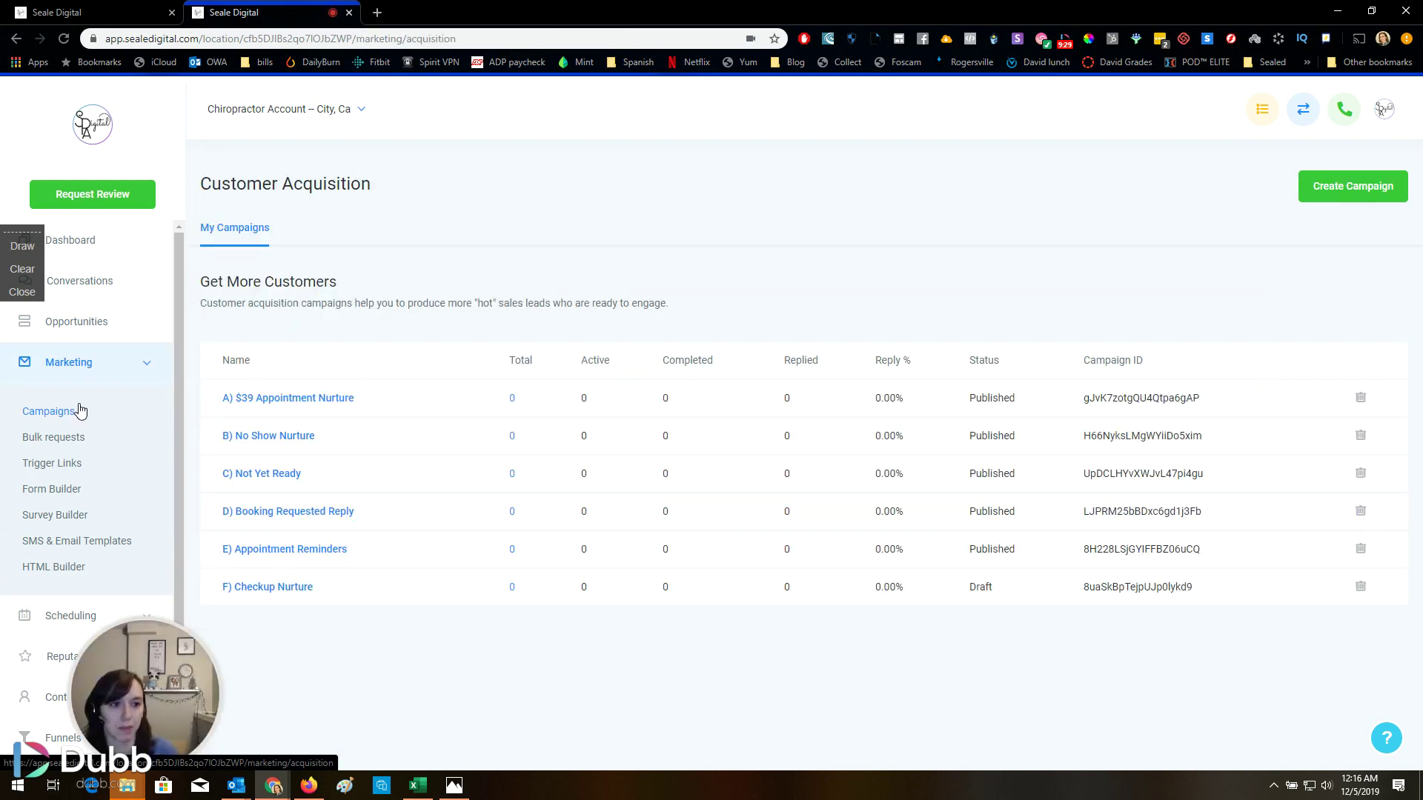
pyautogui.click(82, 247)
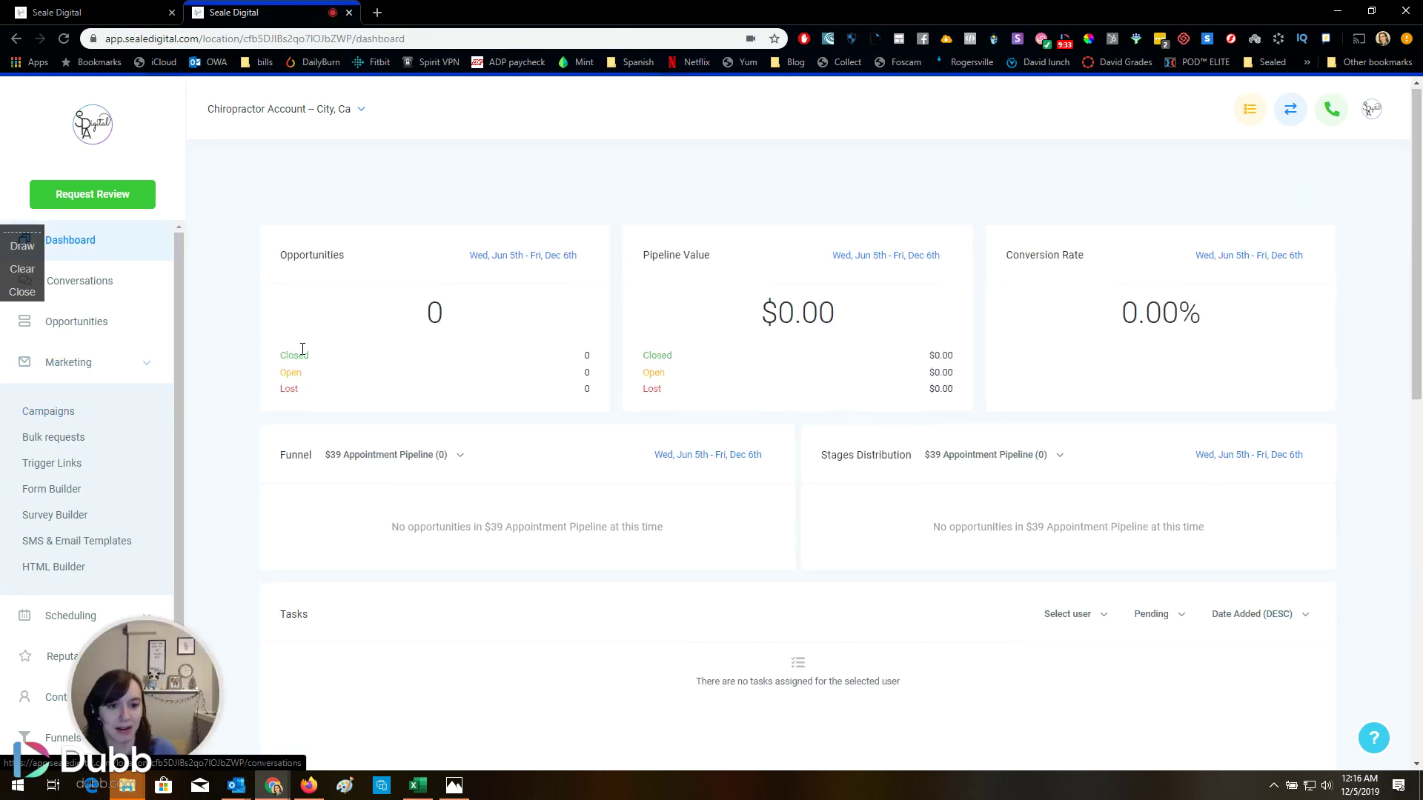
pyautogui.scroll(-7, 301, 353)
pyautogui.click(73, 412)
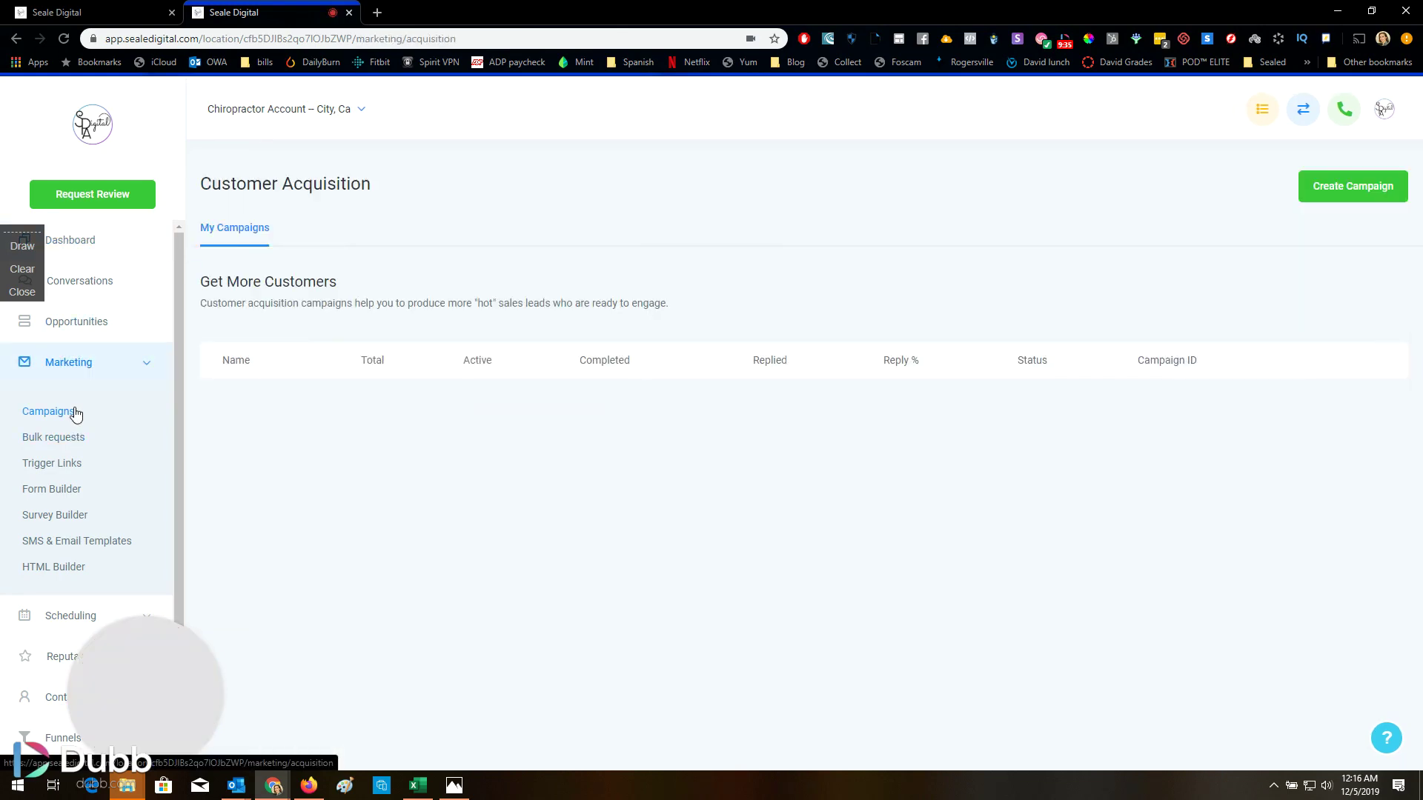
pyautogui.scroll(-2, 78, 430)
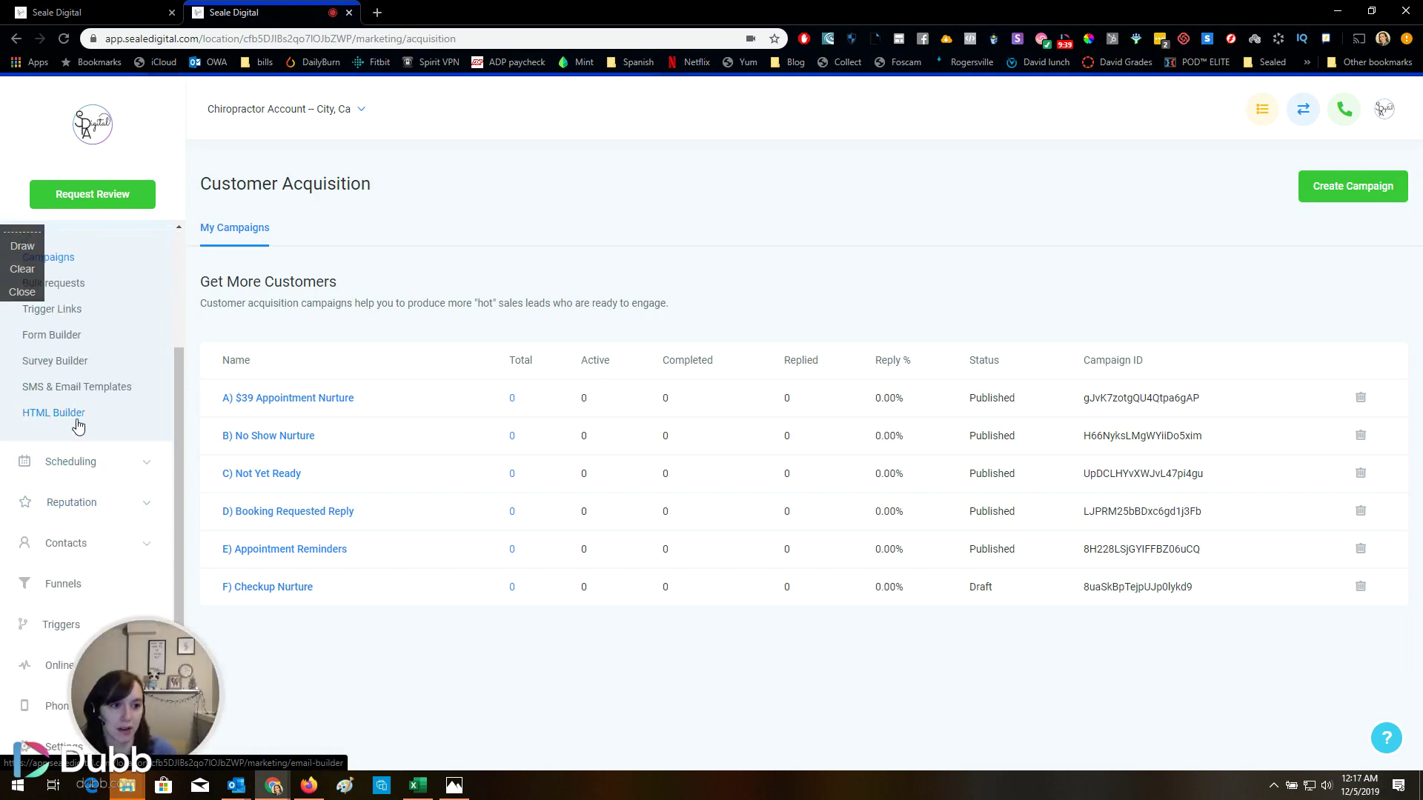
# Check the account's funnels and triggers, collapse Marketing, and return to the agency's snapshots
pyautogui.click(71, 585)
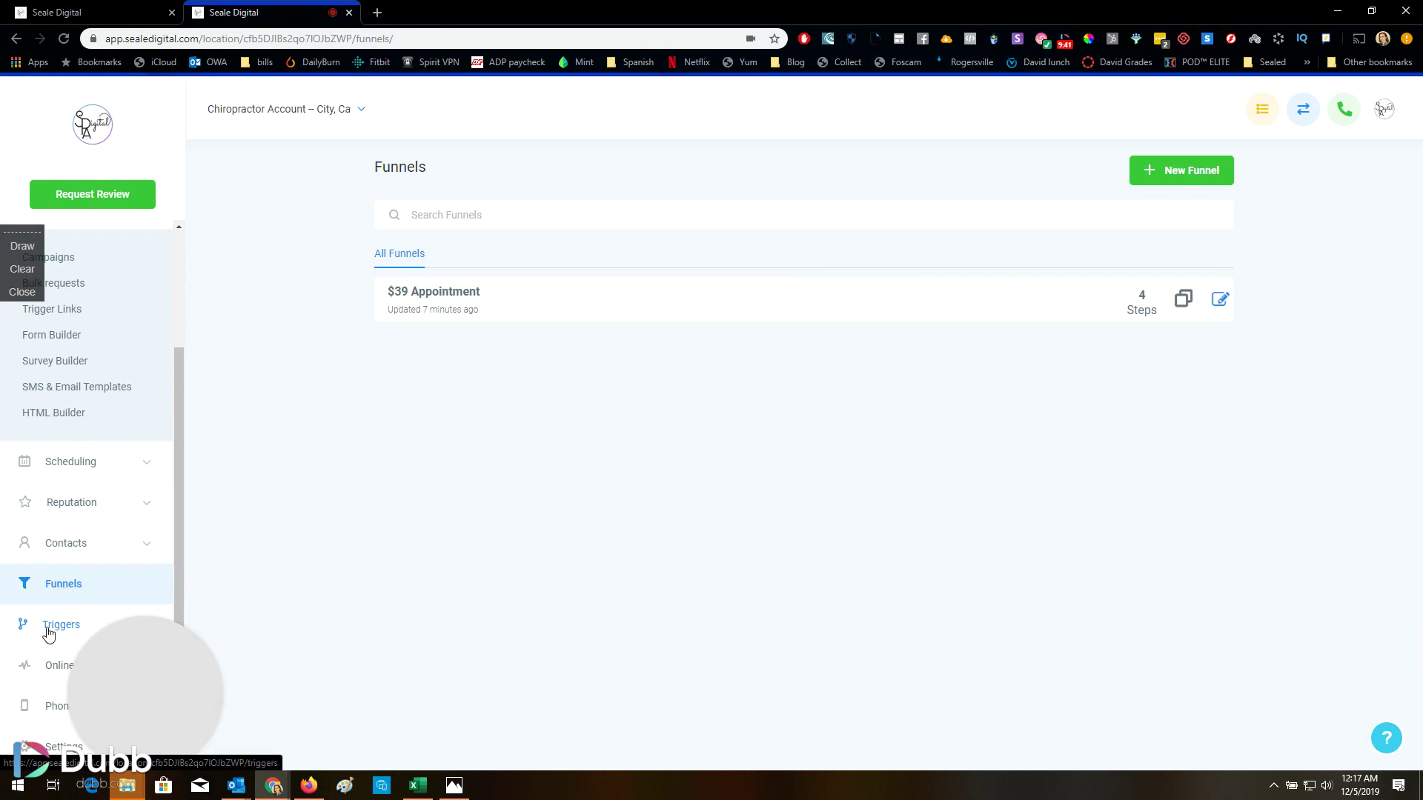
pyautogui.click(52, 631)
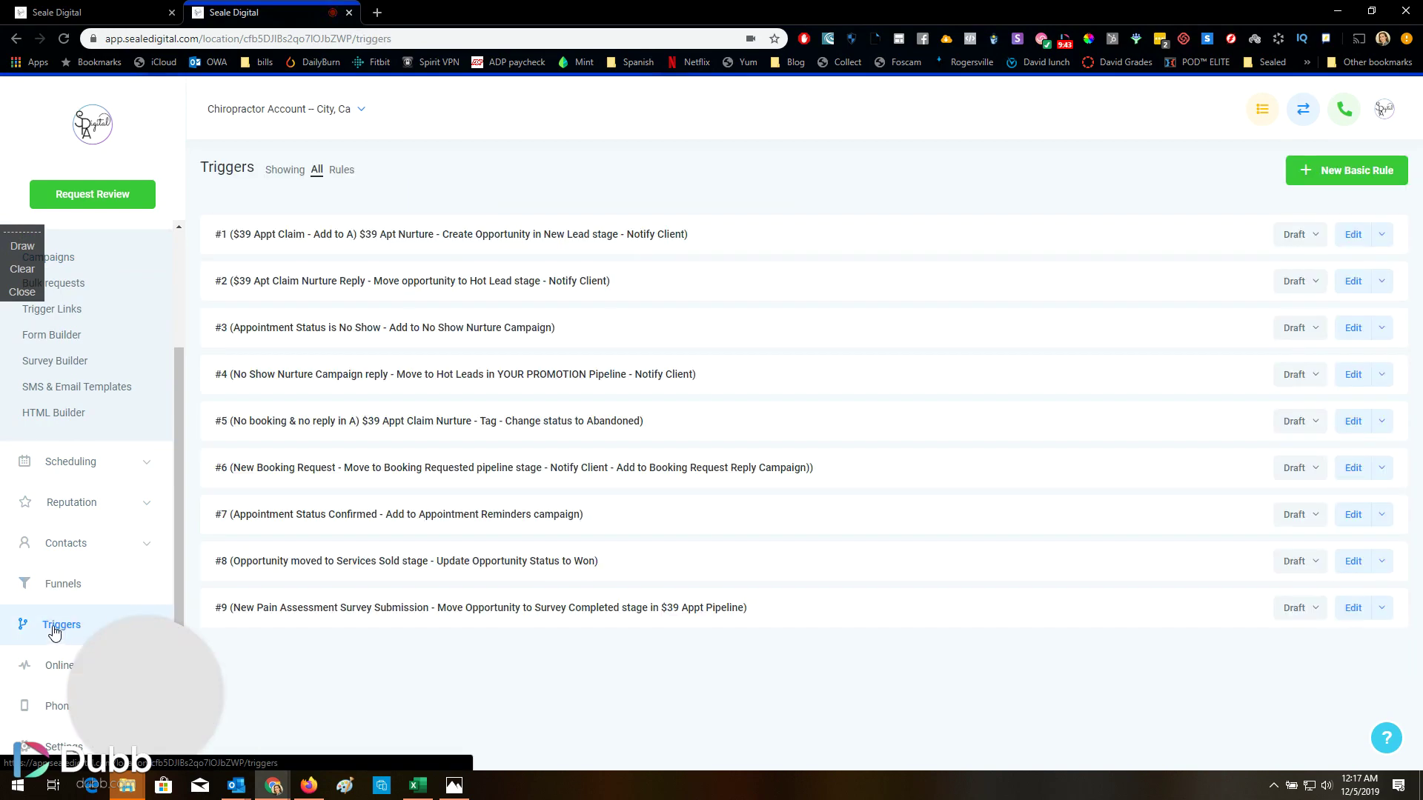
pyautogui.scroll(3, 55, 630)
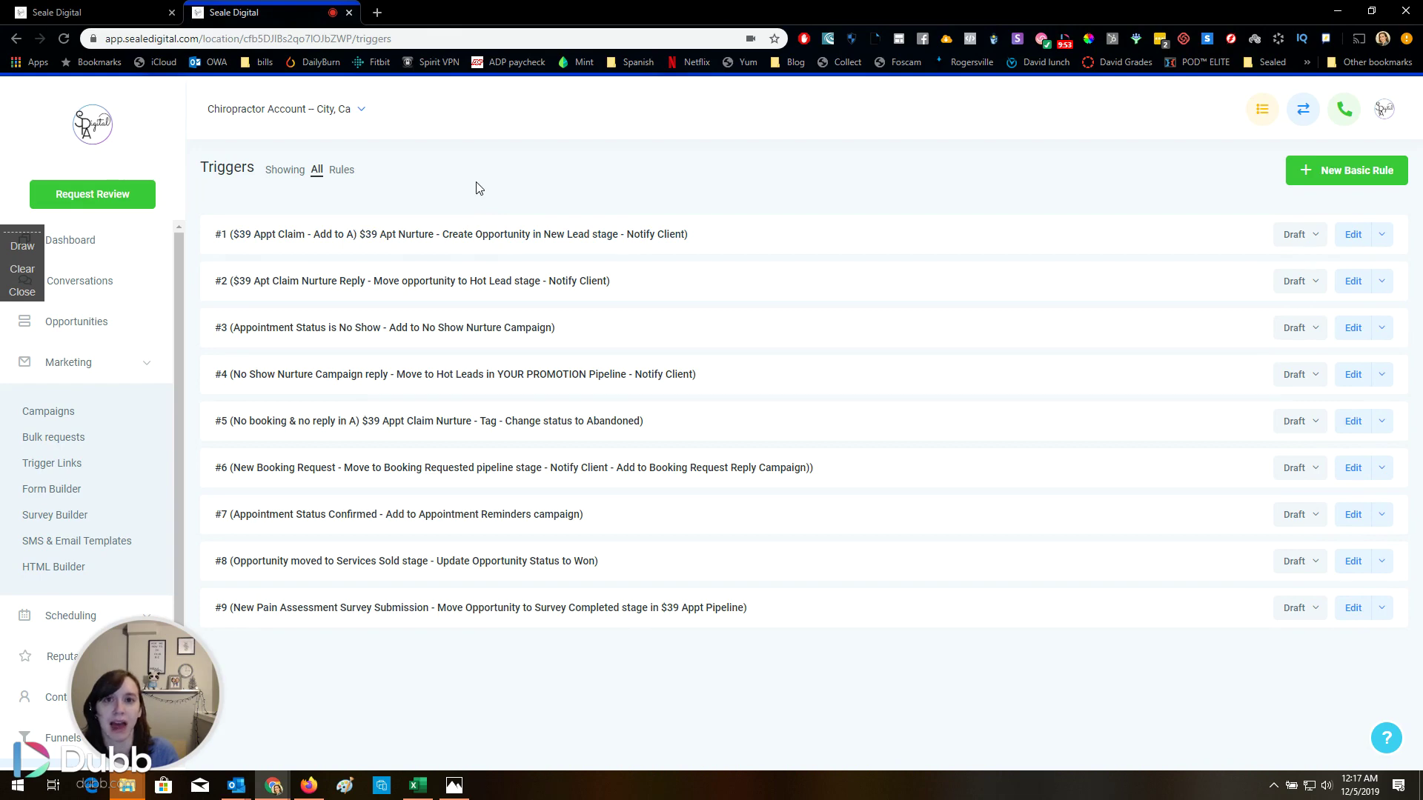
pyautogui.click(95, 369)
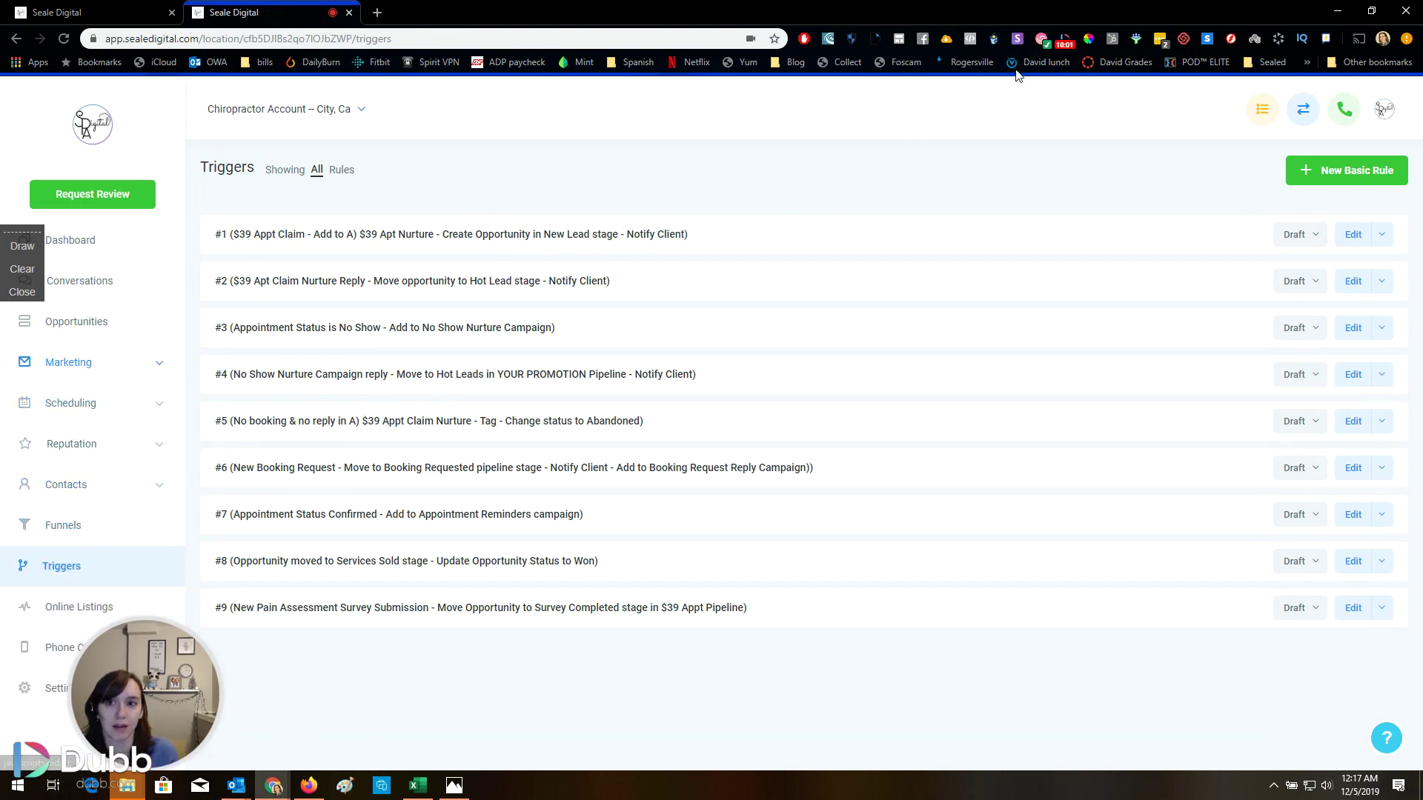
pyautogui.click(1063, 41)
# Open the Medical Spa Snapshot details and view its FREE $250 gift card Facebook ad
pyautogui.click(1001, 72)
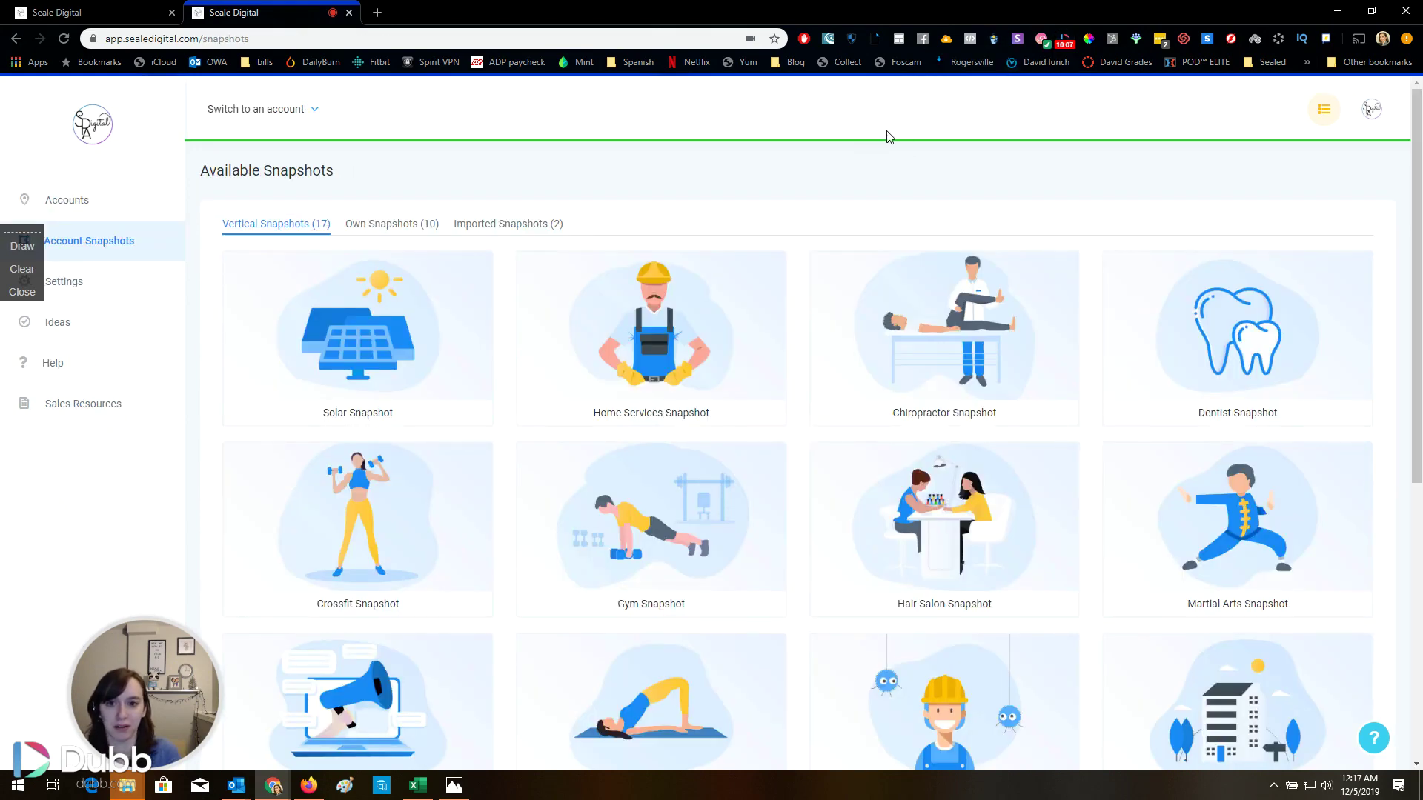
pyautogui.scroll(-7, 819, 188)
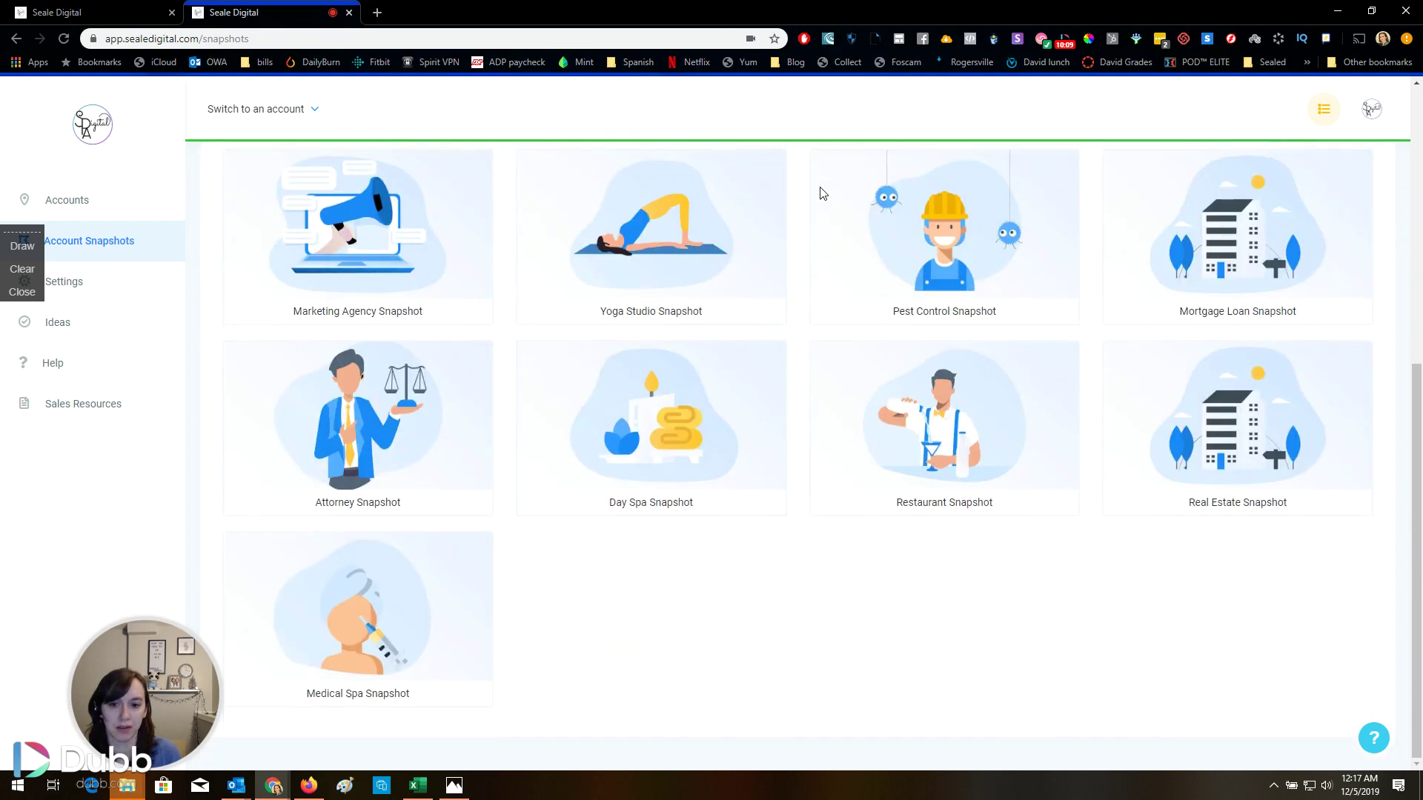
pyautogui.moveTo(401, 679)
pyautogui.click(363, 635)
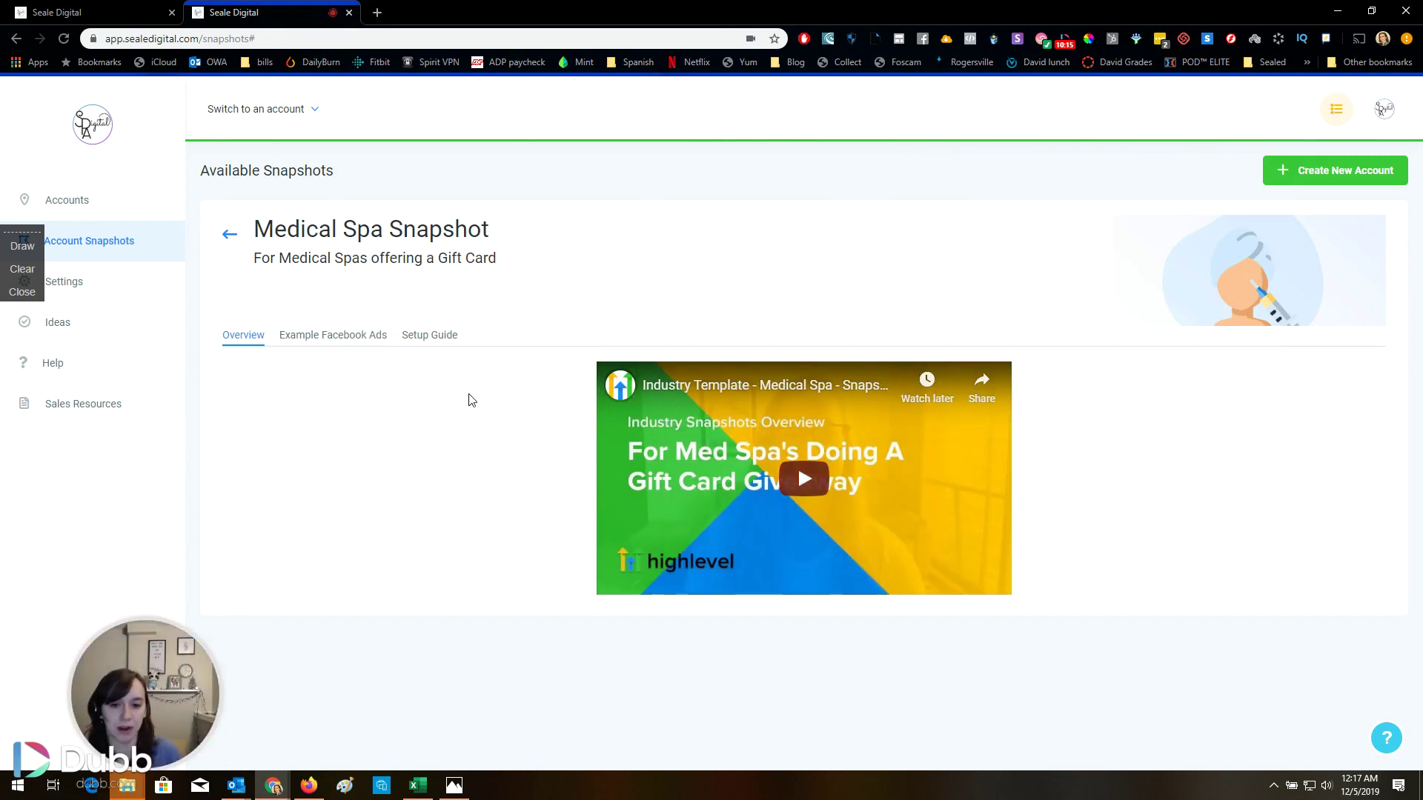
pyautogui.click(332, 338)
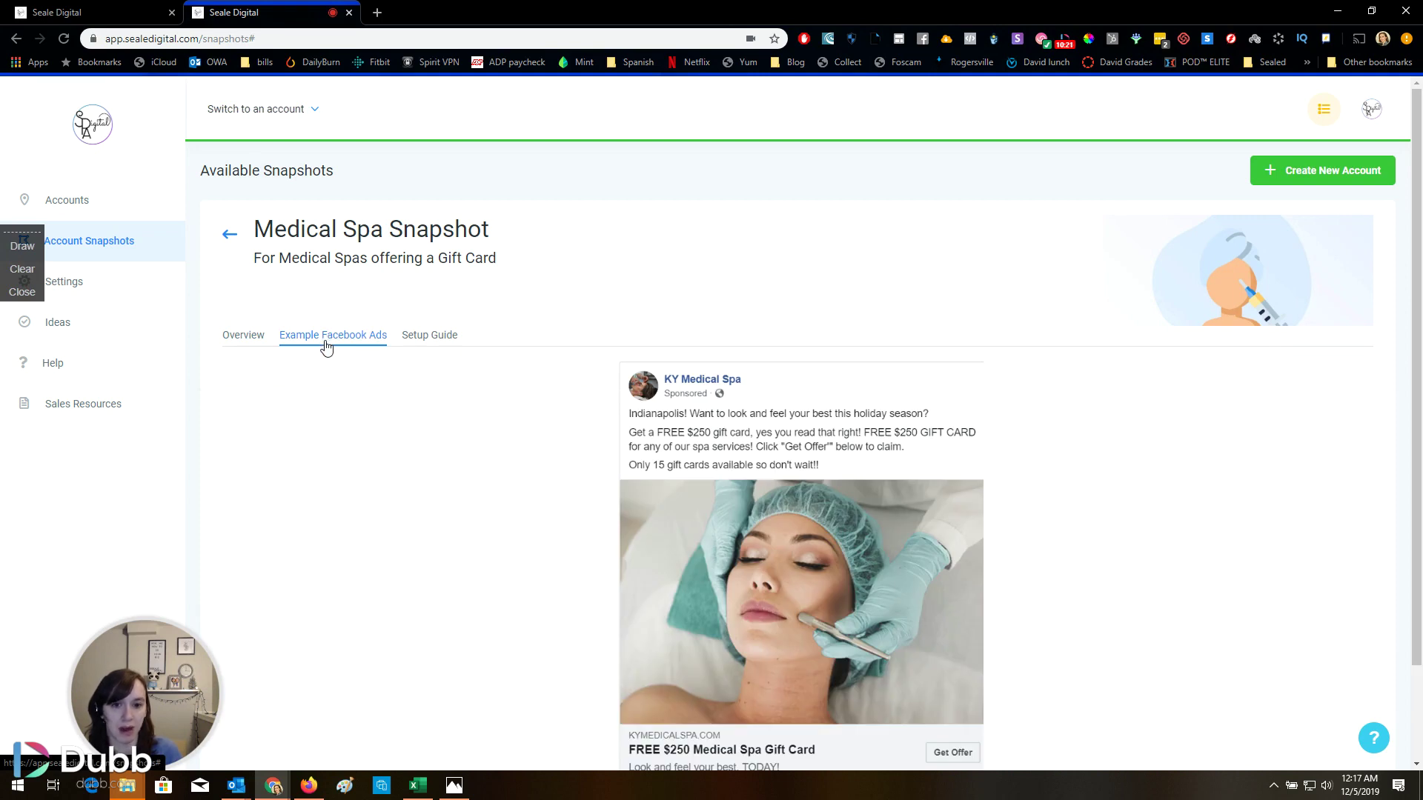
pyautogui.scroll(-2, 380, 453)
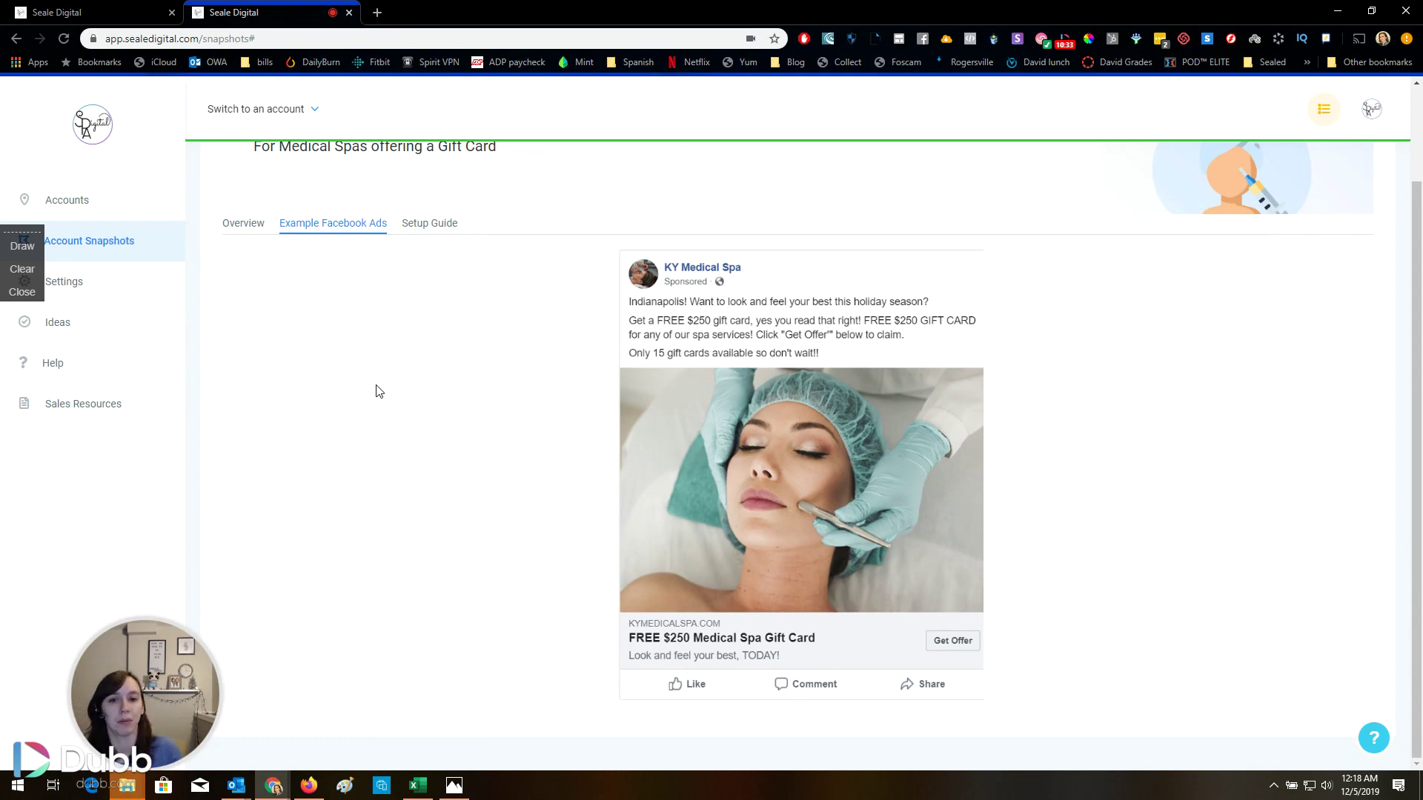
pyautogui.scroll(2, 382, 349)
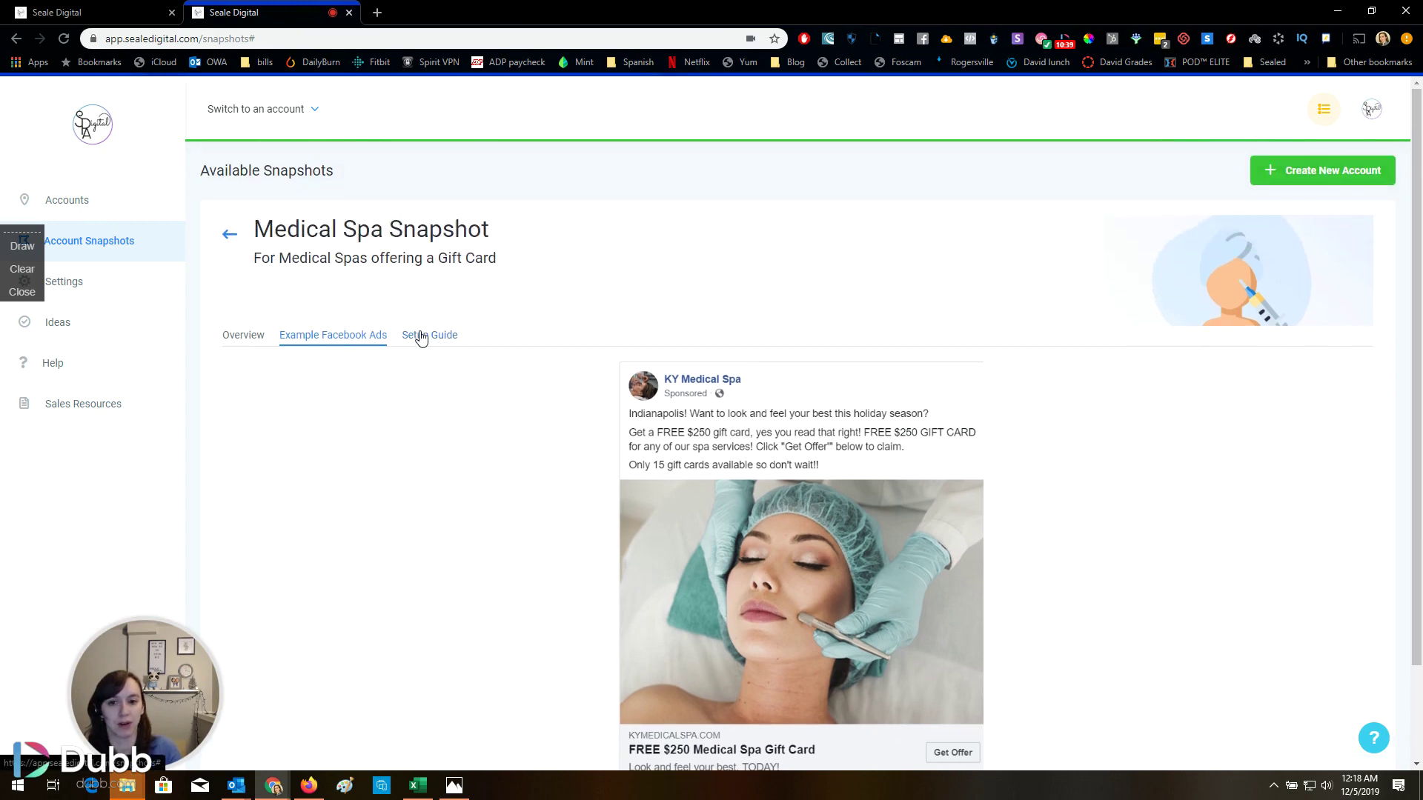
pyautogui.click(420, 338)
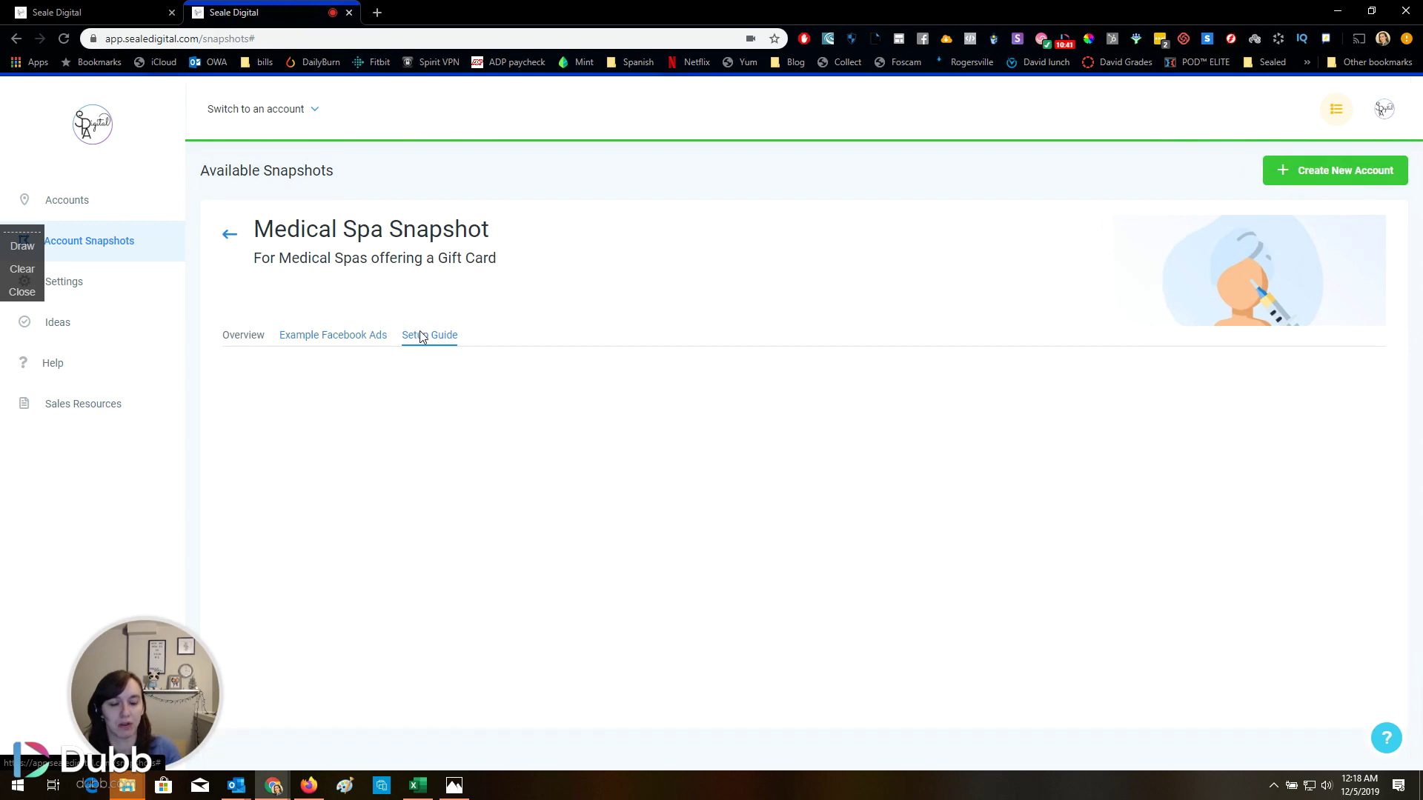
pyautogui.scroll(-2, 594, 509)
pyautogui.scroll(-3, 594, 508)
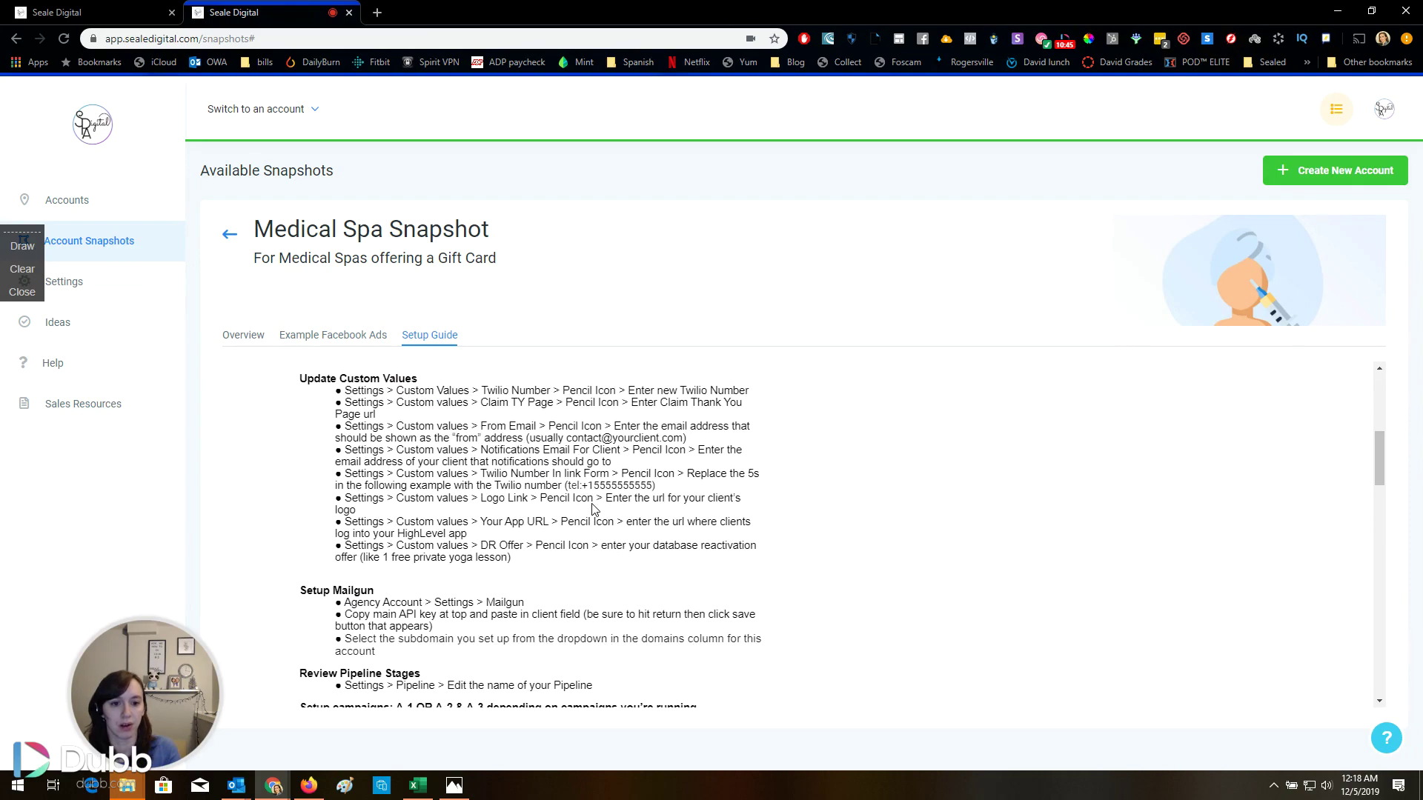
pyautogui.scroll(6, 594, 508)
pyautogui.scroll(-6, 595, 508)
pyautogui.scroll(-15, 595, 508)
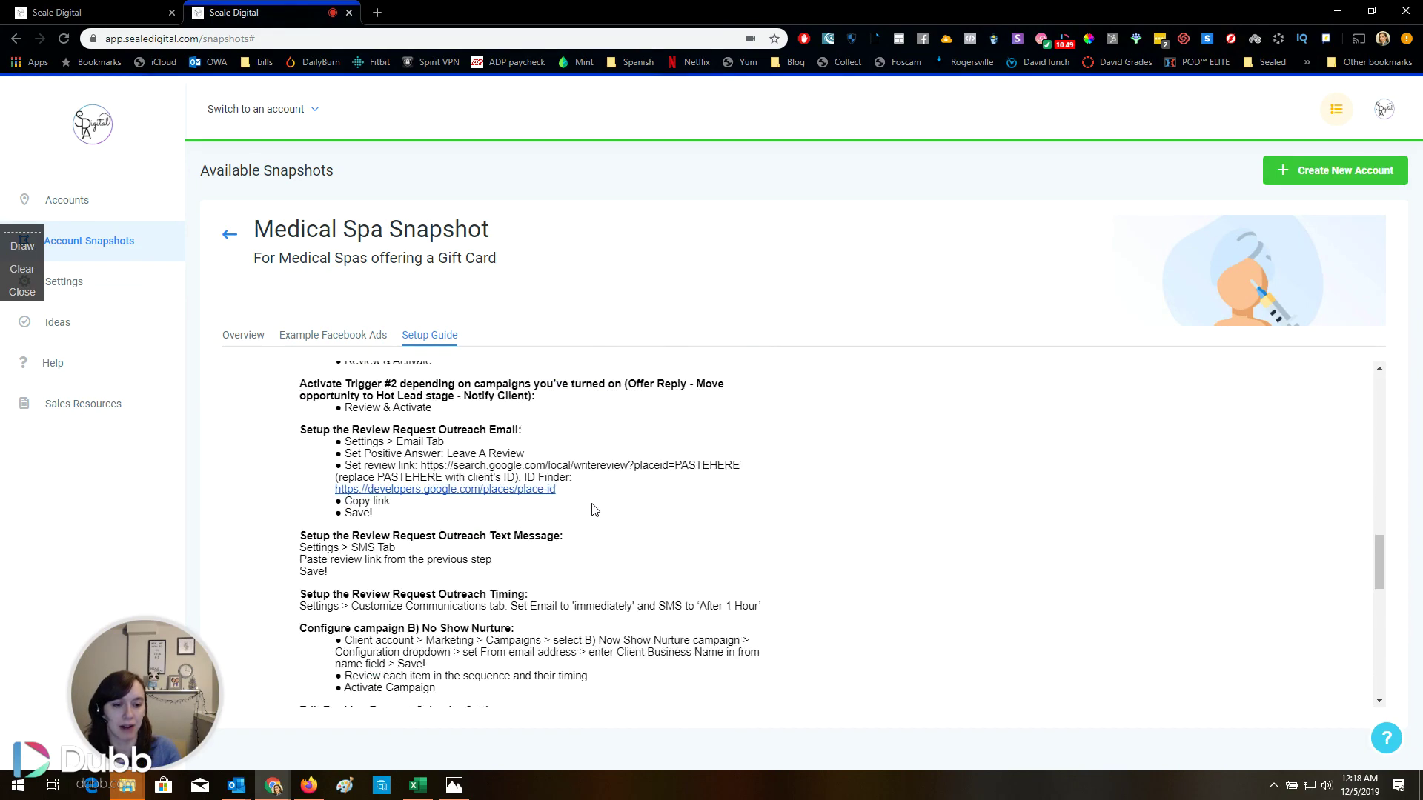
pyautogui.scroll(-8, 595, 509)
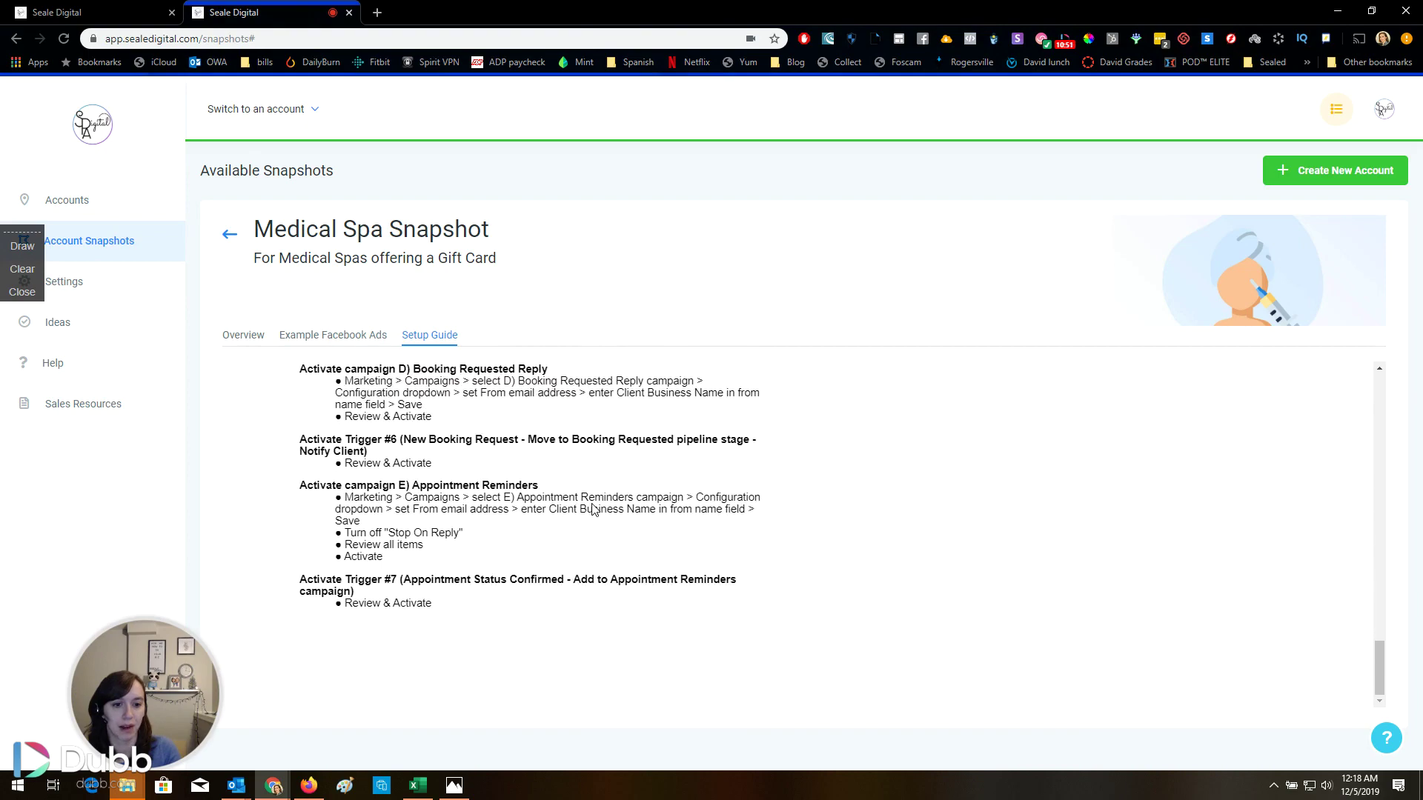
pyautogui.scroll(9, 597, 538)
pyautogui.scroll(20, 597, 538)
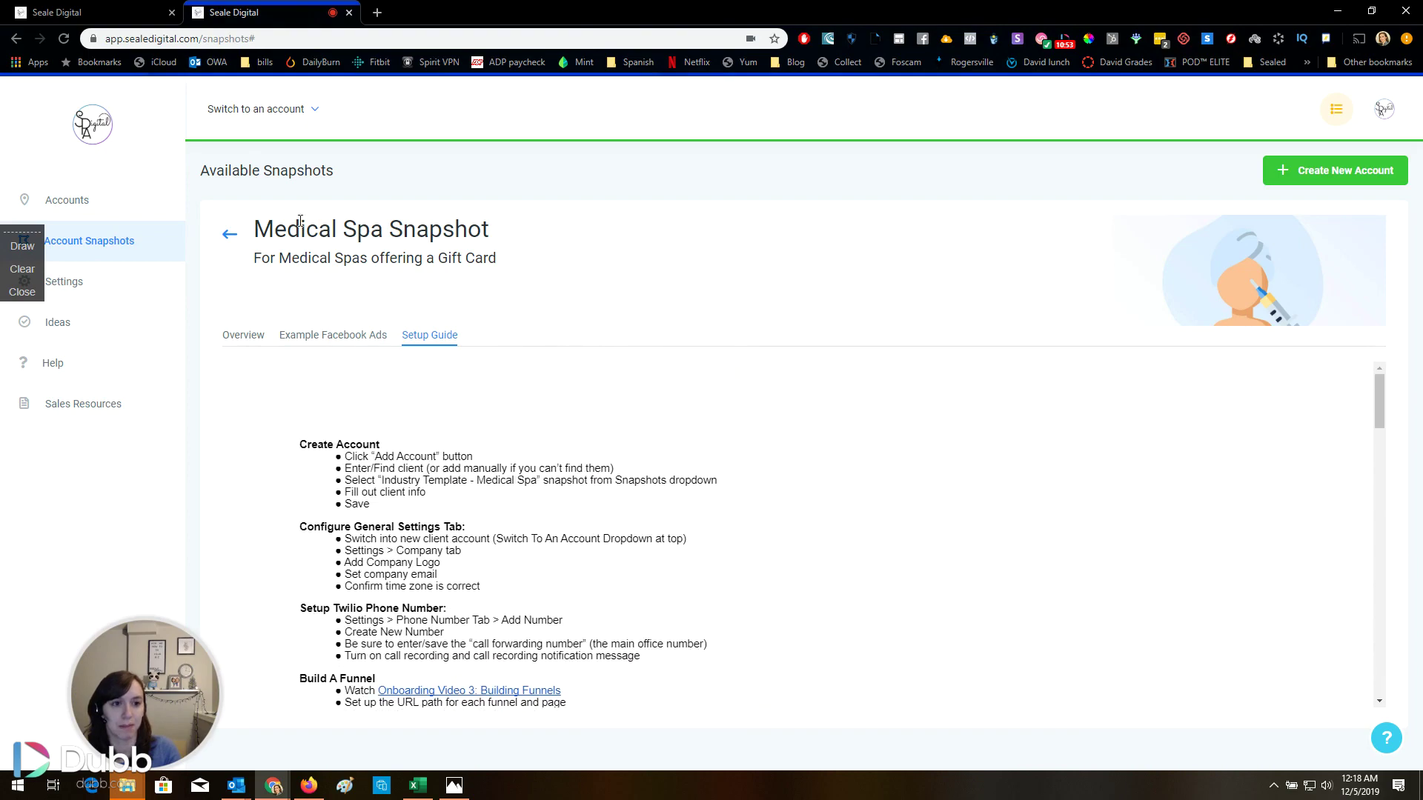
# Open the Day Spa snapshot details and view its example Facebook ad and setup guide
pyautogui.click(231, 236)
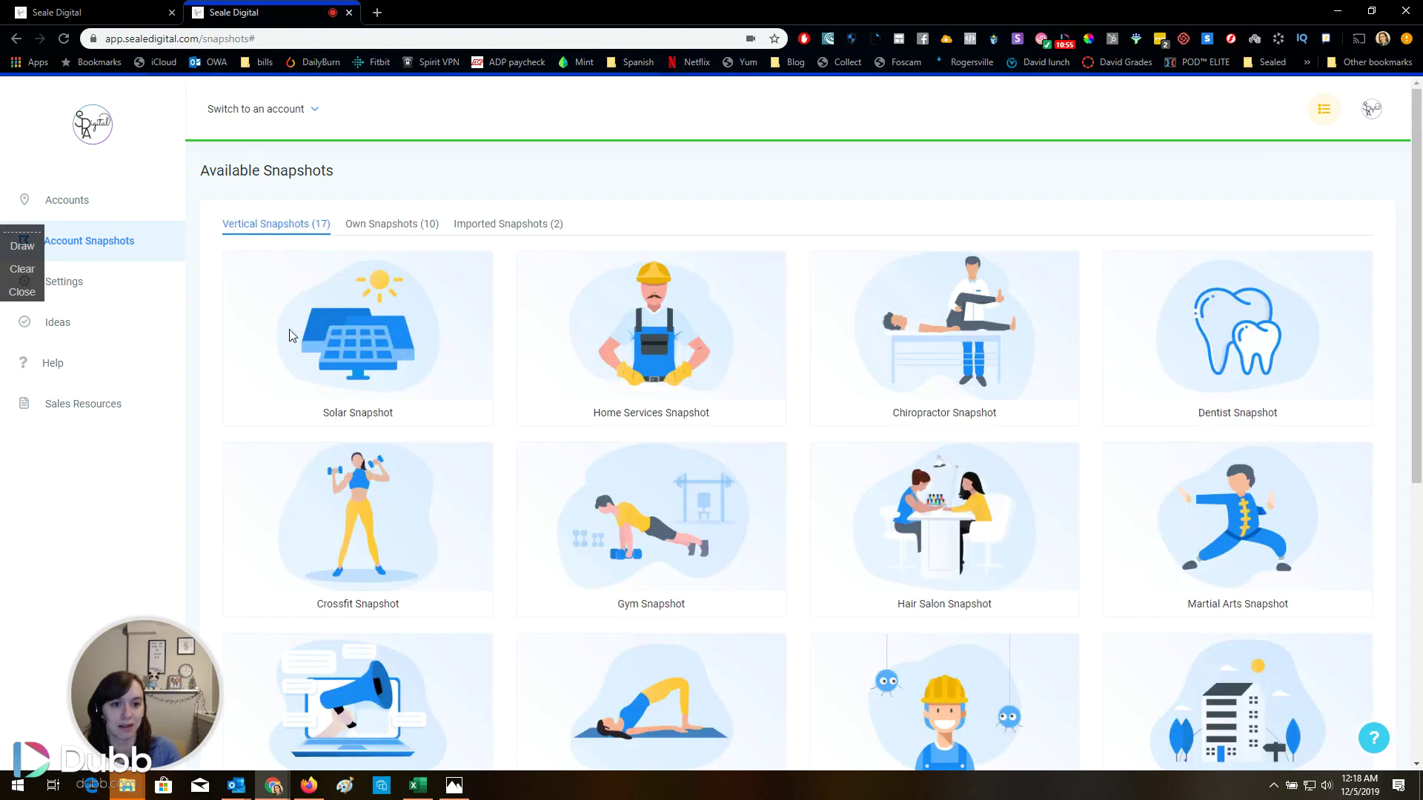
pyautogui.scroll(-6, 517, 489)
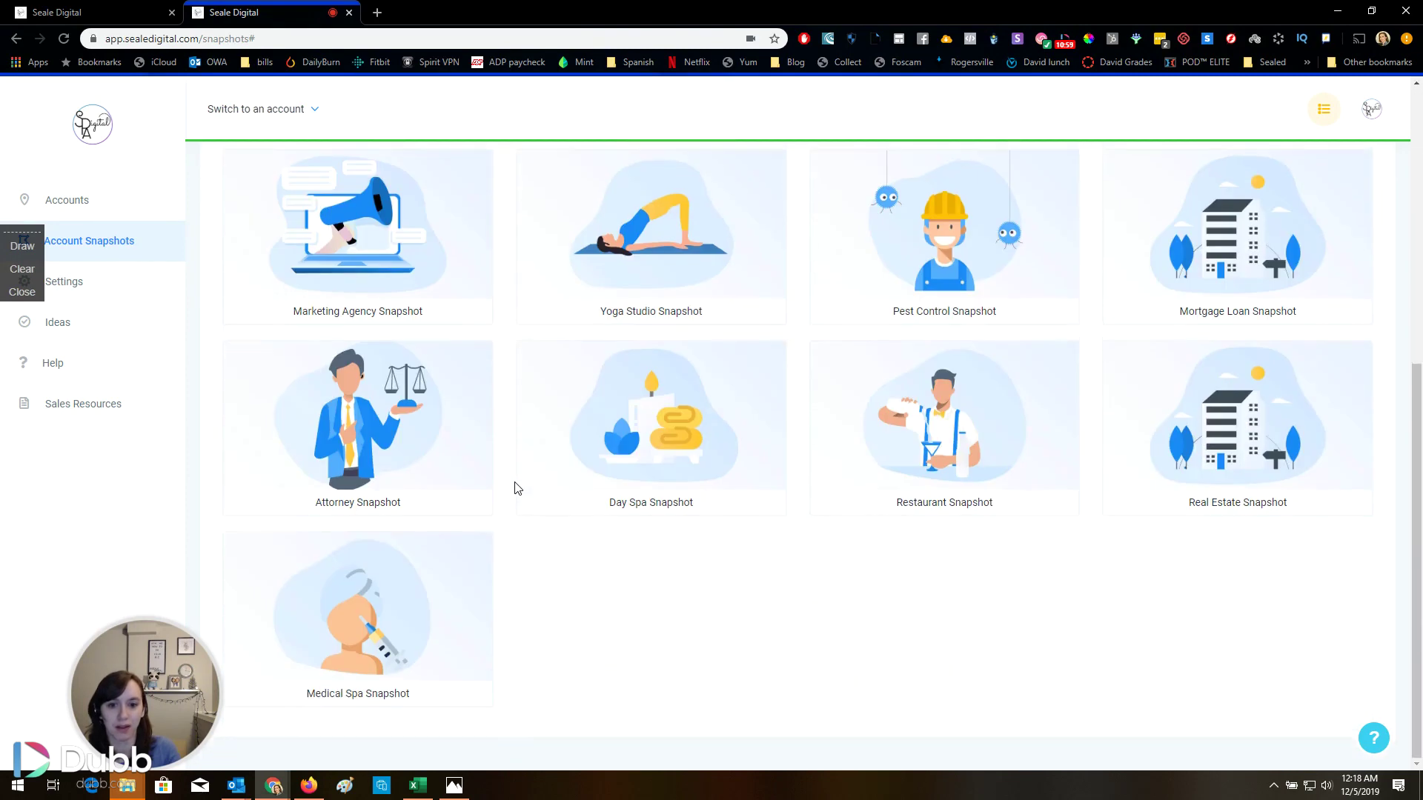
pyautogui.click(661, 444)
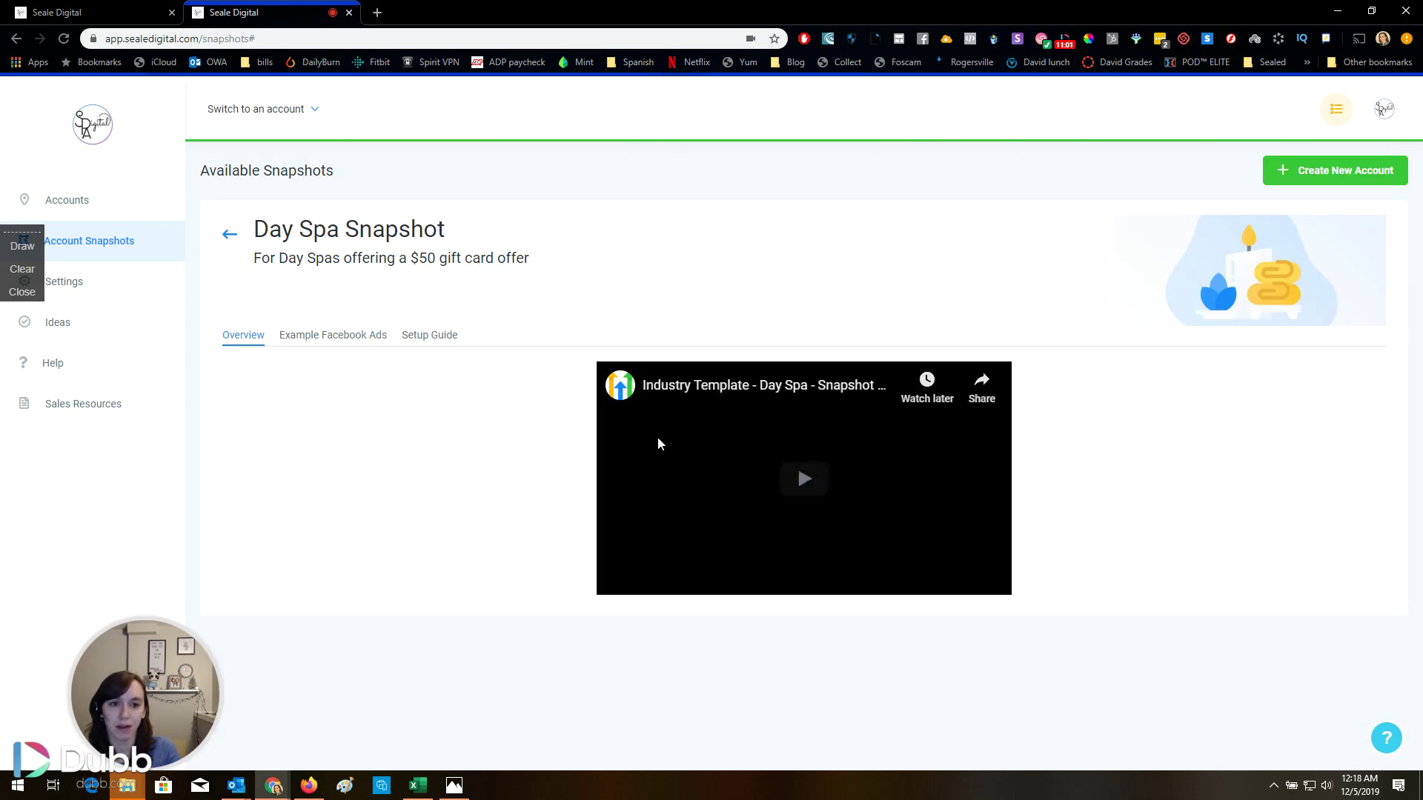
pyautogui.click(352, 337)
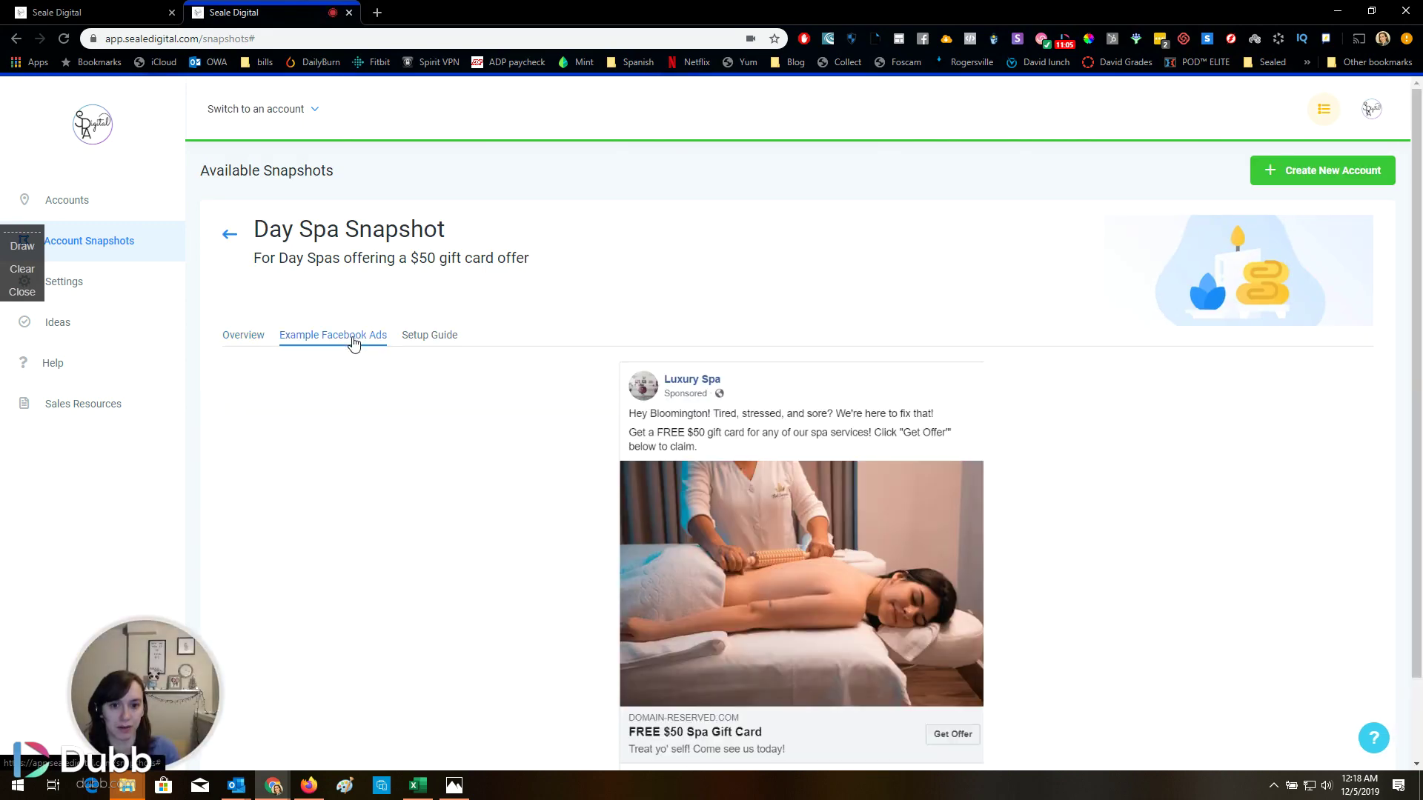
pyautogui.click(416, 337)
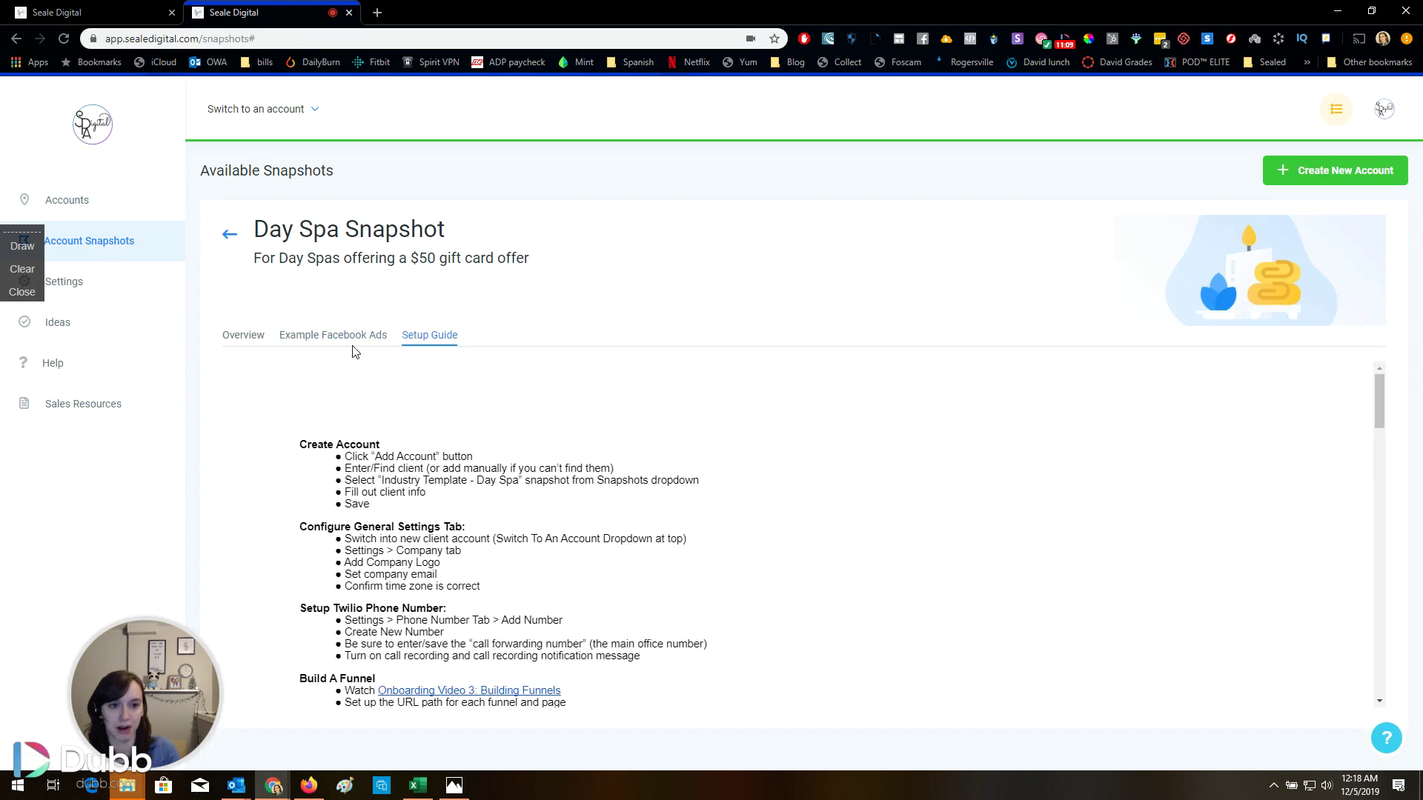
# Play the Day Spa overview video and skip through it to 0:40, 1:14 and 1:57
pyautogui.click(255, 341)
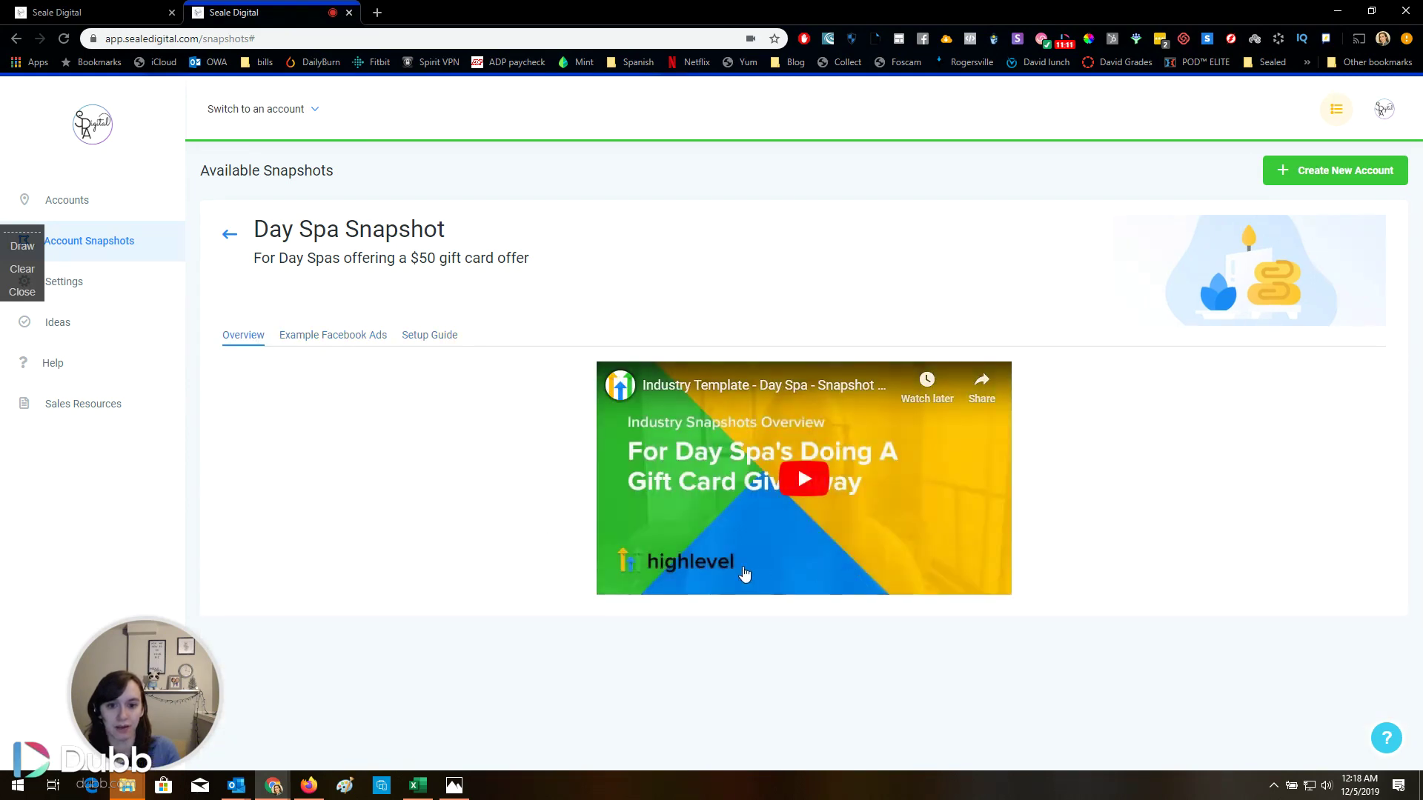
pyautogui.click(704, 572)
pyautogui.click(701, 568)
pyautogui.click(622, 582)
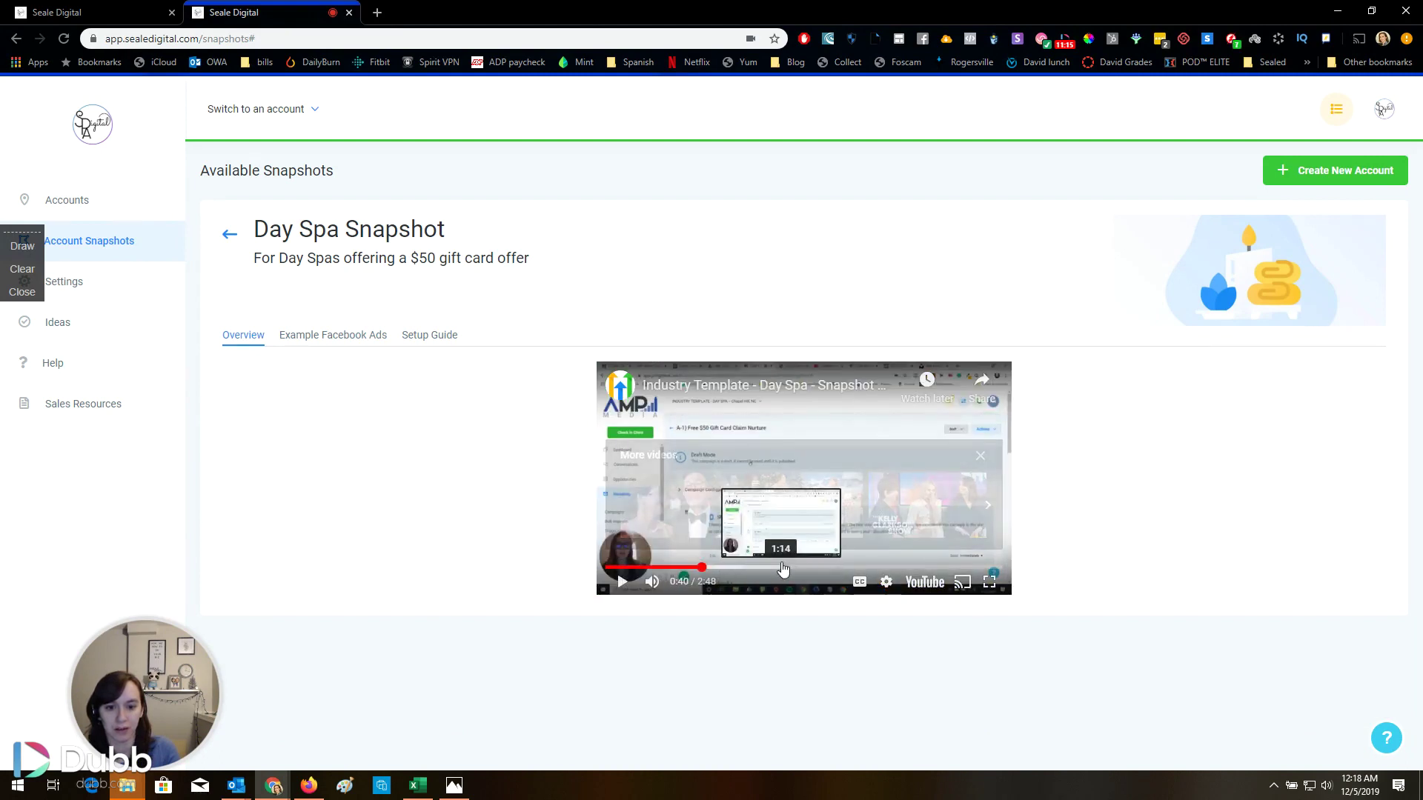
pyautogui.click(782, 568)
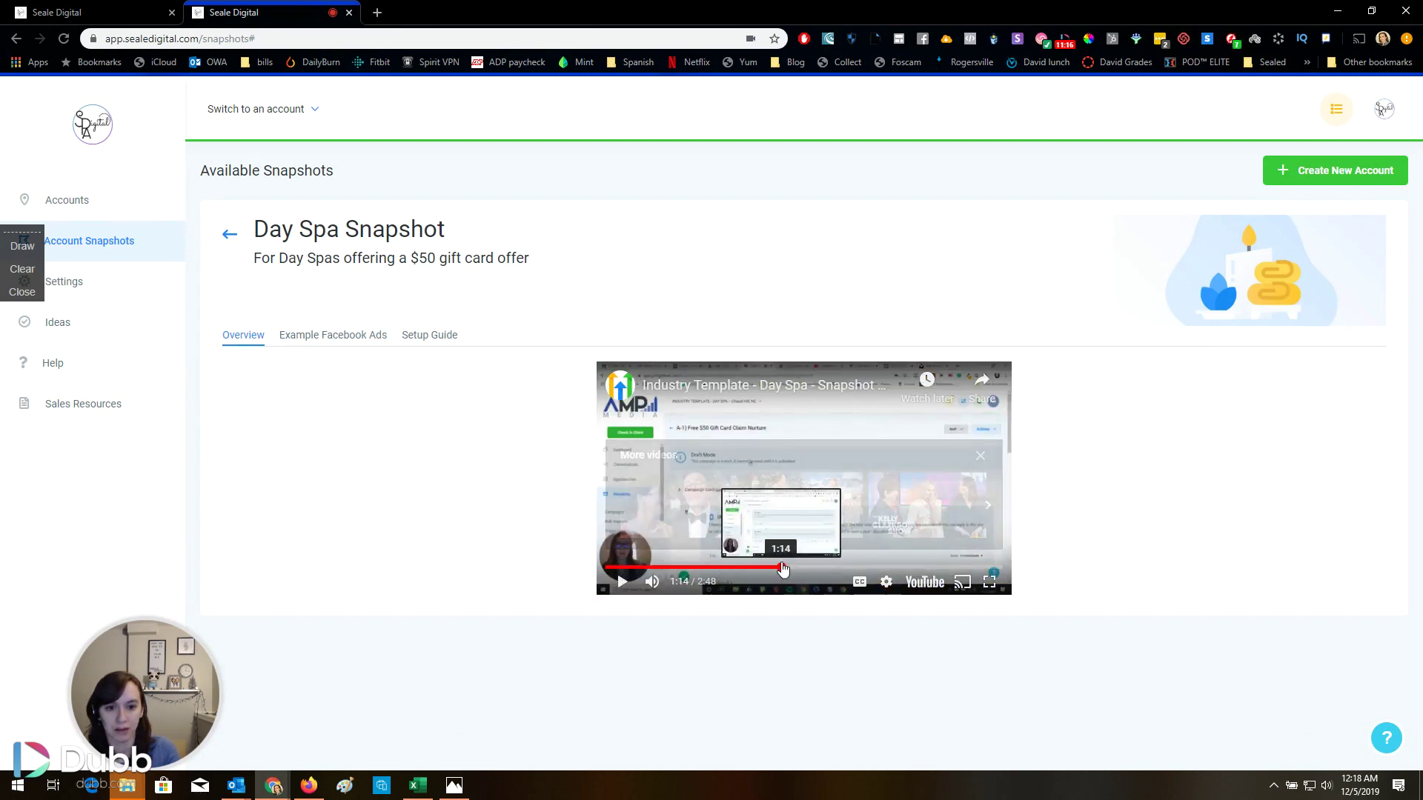
pyautogui.click(988, 458)
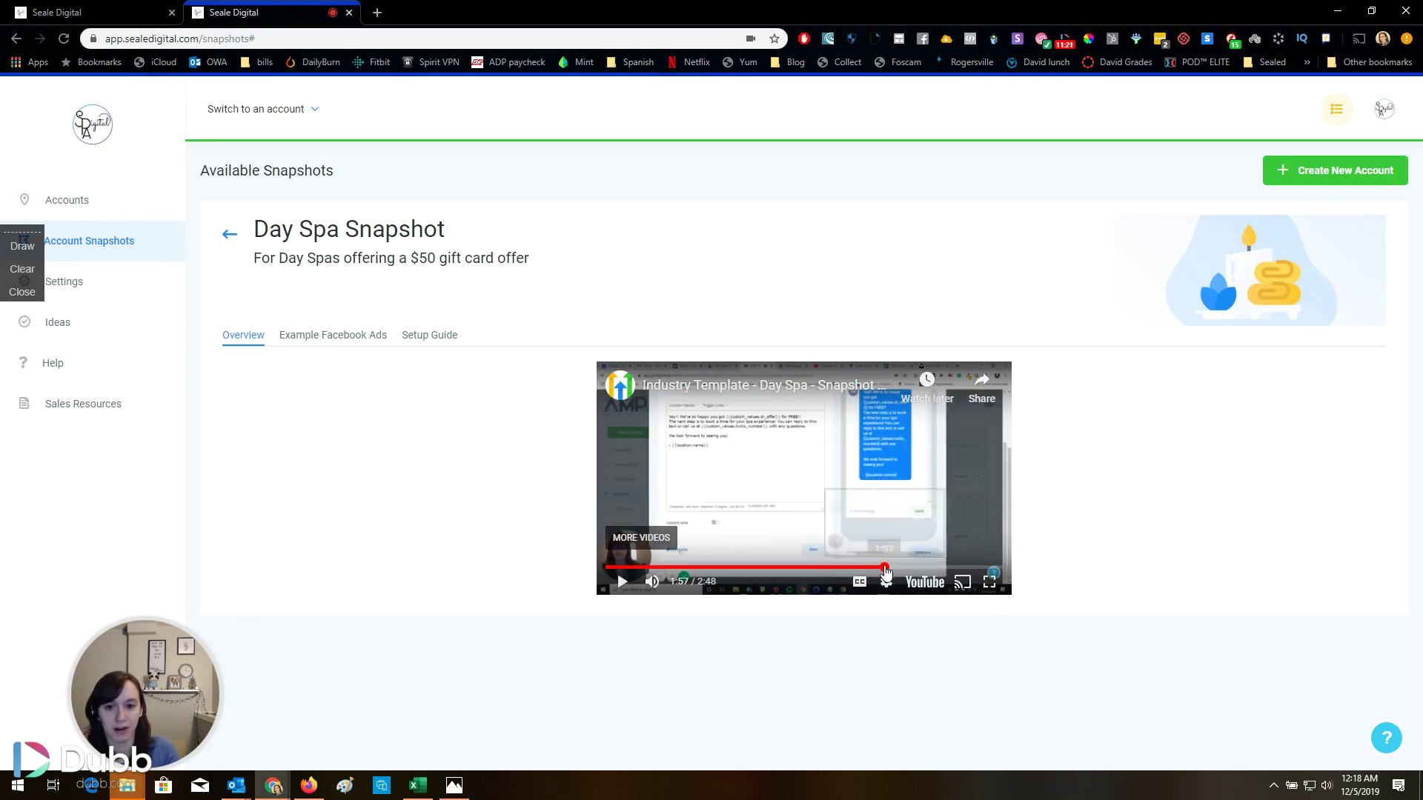
pyautogui.click(885, 569)
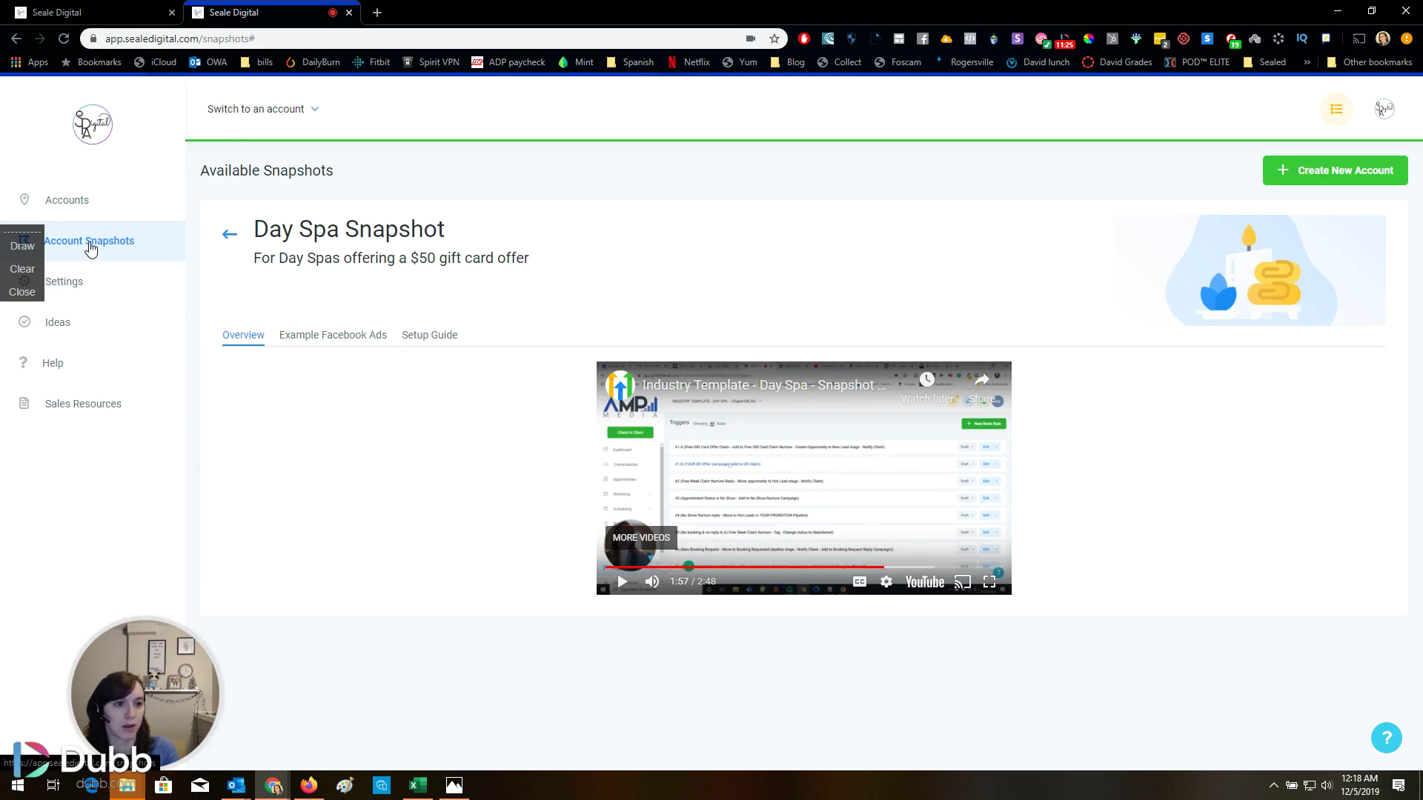
# Open the Pest Control snapshot details and view its example Facebook ad
pyautogui.click(229, 237)
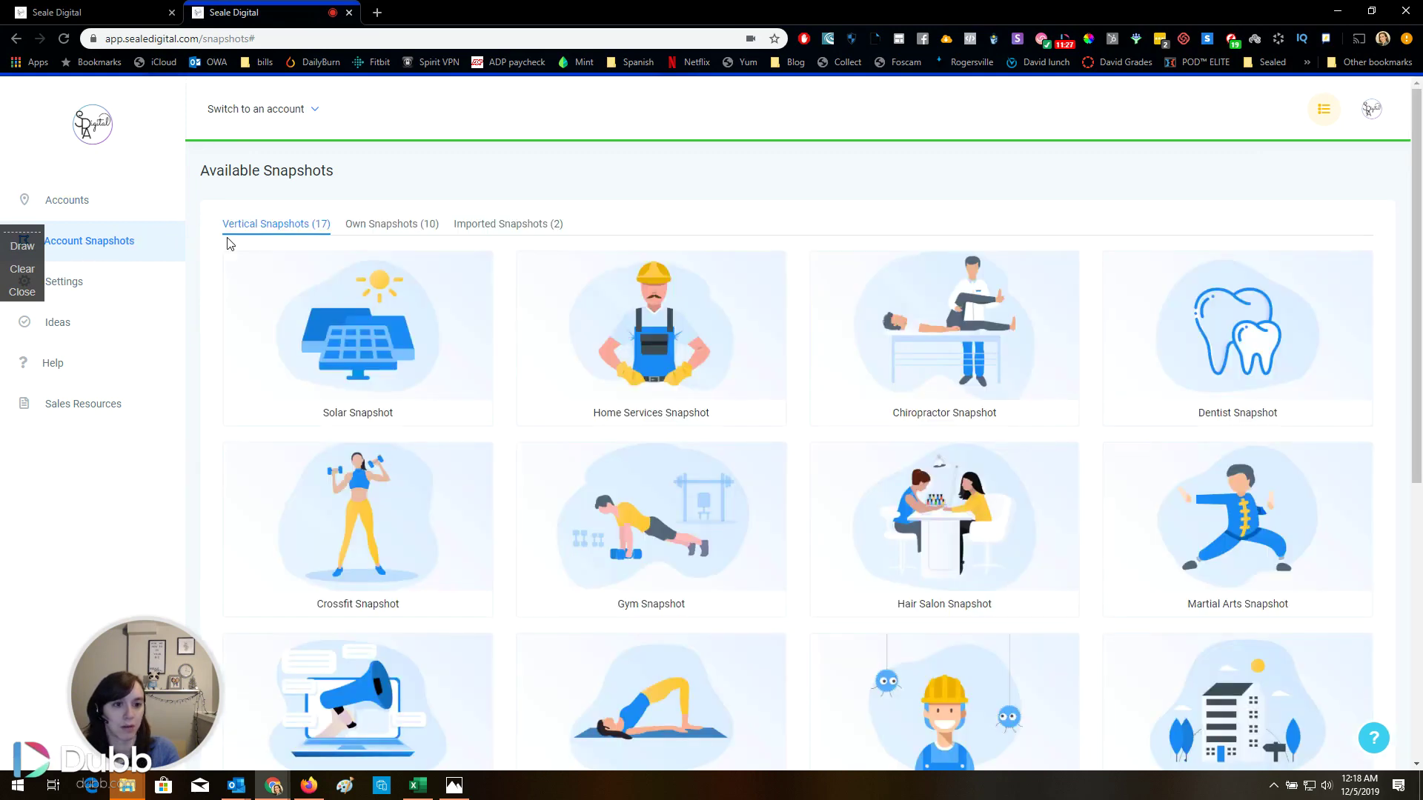
pyautogui.scroll(-5, 446, 333)
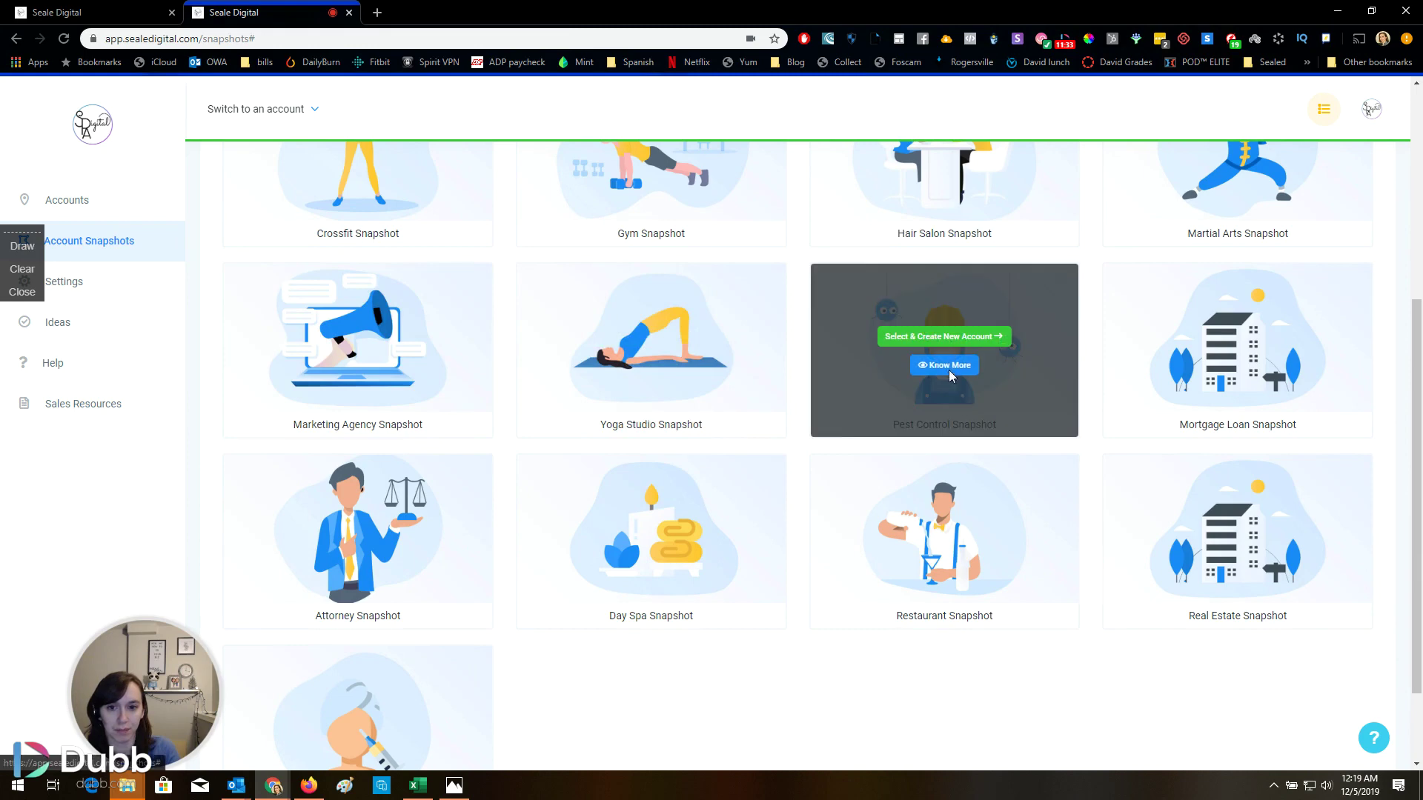
pyautogui.click(946, 365)
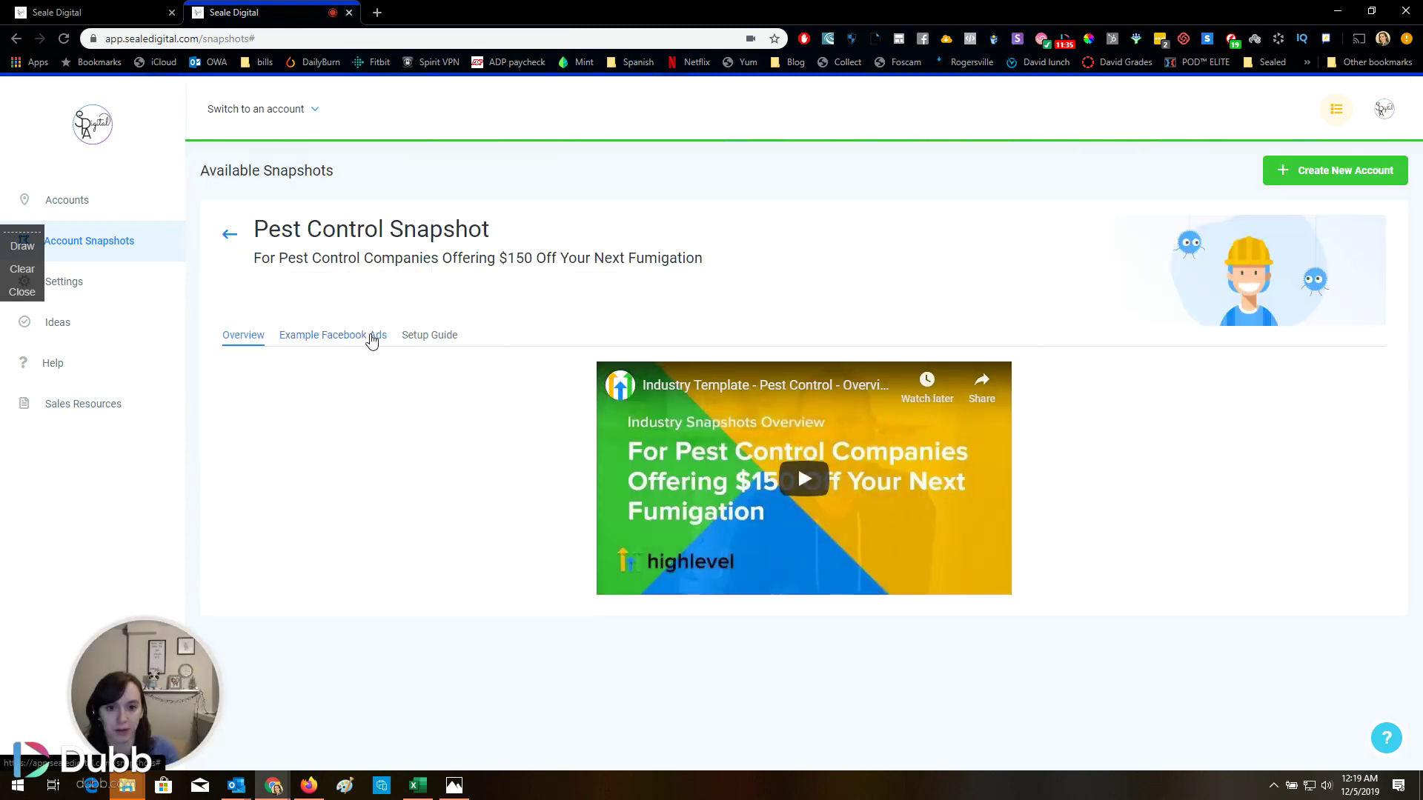
pyautogui.click(371, 337)
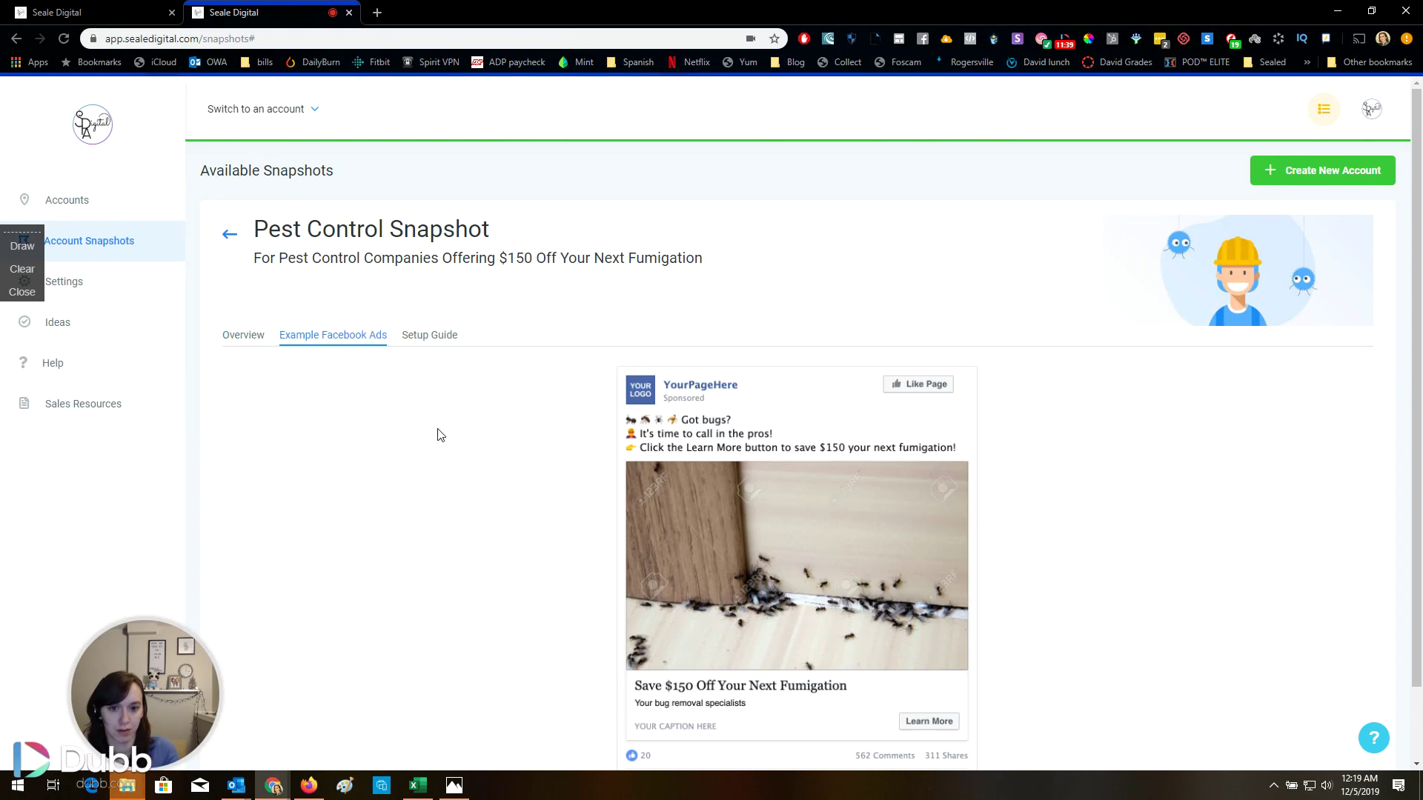
pyautogui.scroll(-2, 443, 412)
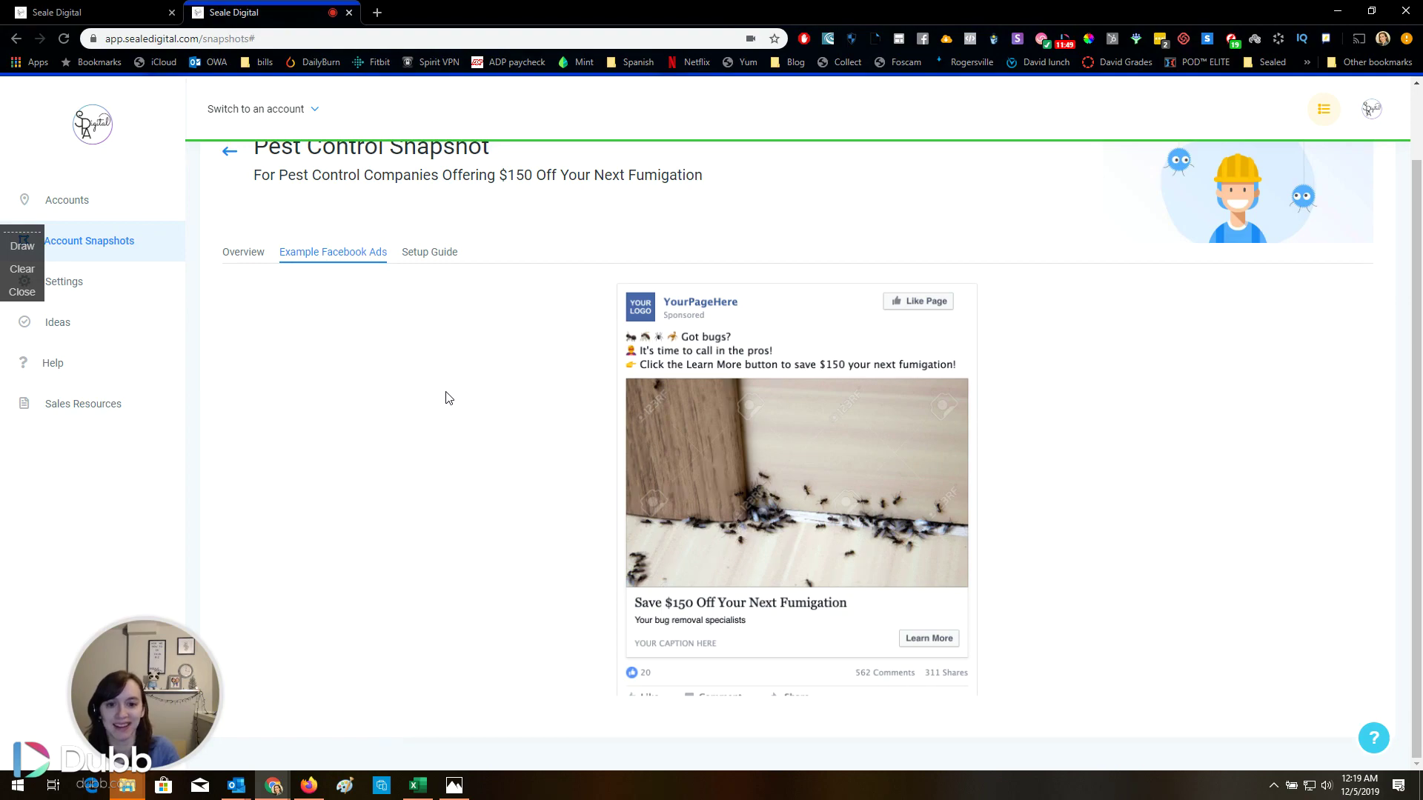
# Read through the Pest Control setup guide for the $150 Off Your Next Fumigation offer
pyautogui.click(407, 253)
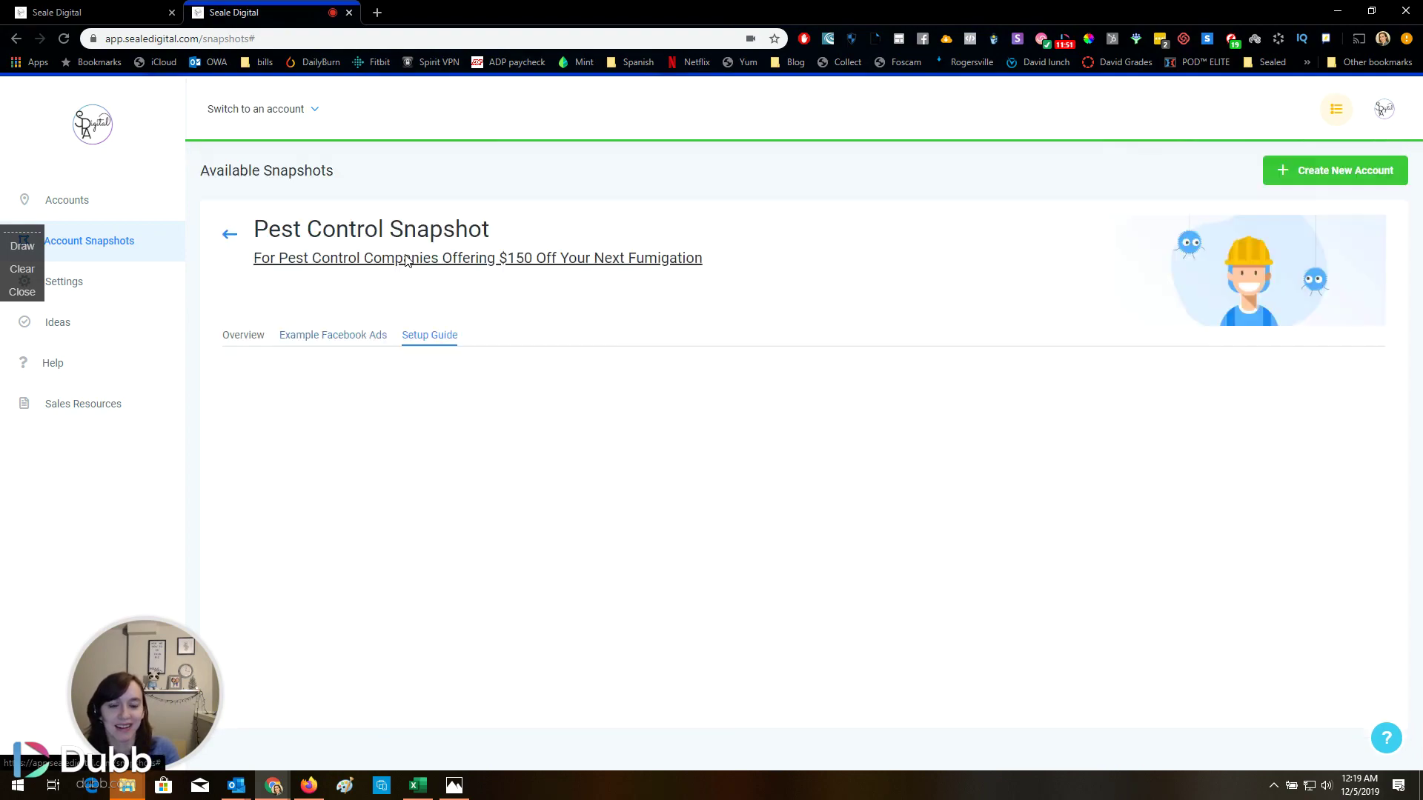
pyautogui.scroll(-8, 584, 489)
pyautogui.scroll(-5, 584, 489)
pyautogui.scroll(13, 584, 489)
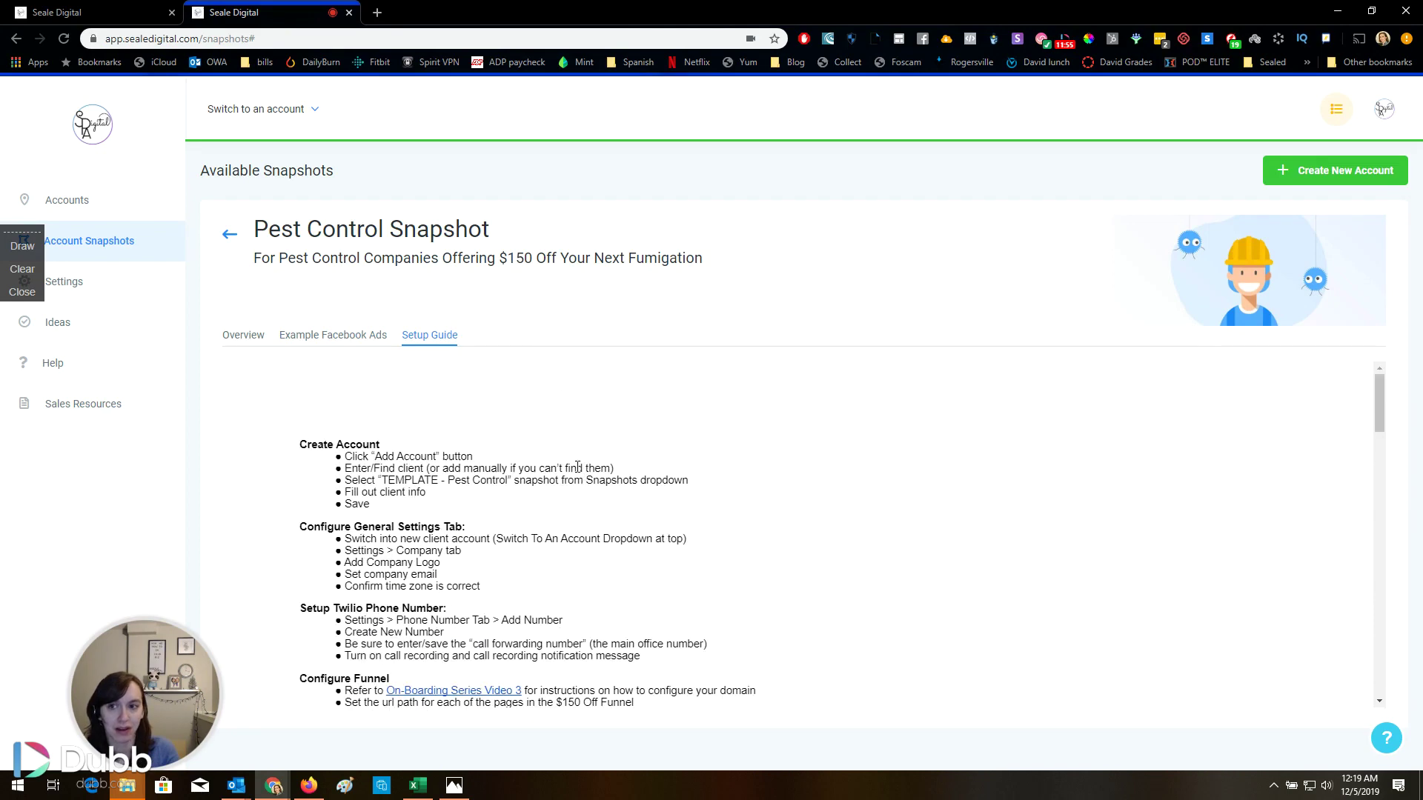
# Back on the snapshot list, open the Dentist snapshot's details
pyautogui.click(230, 235)
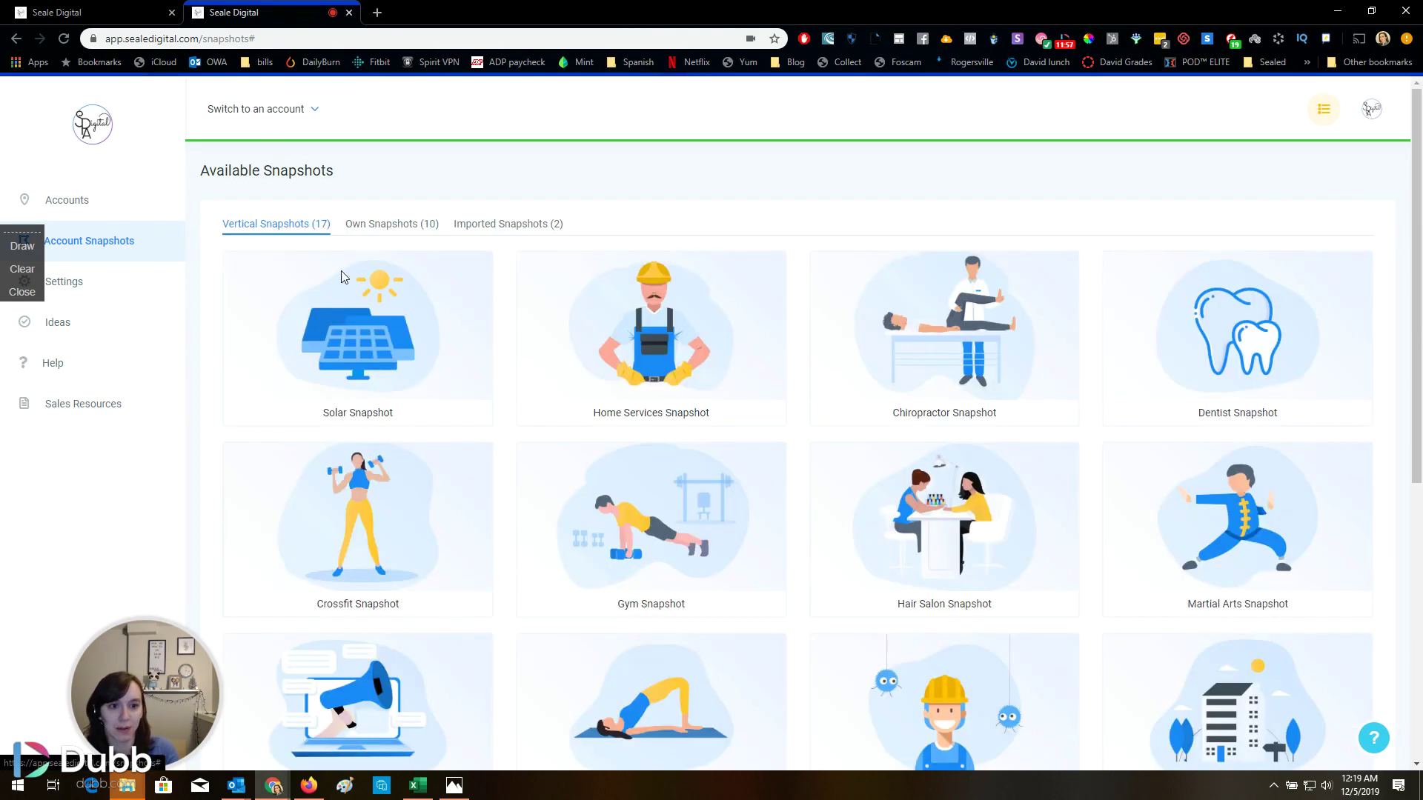
pyautogui.moveTo(719, 411)
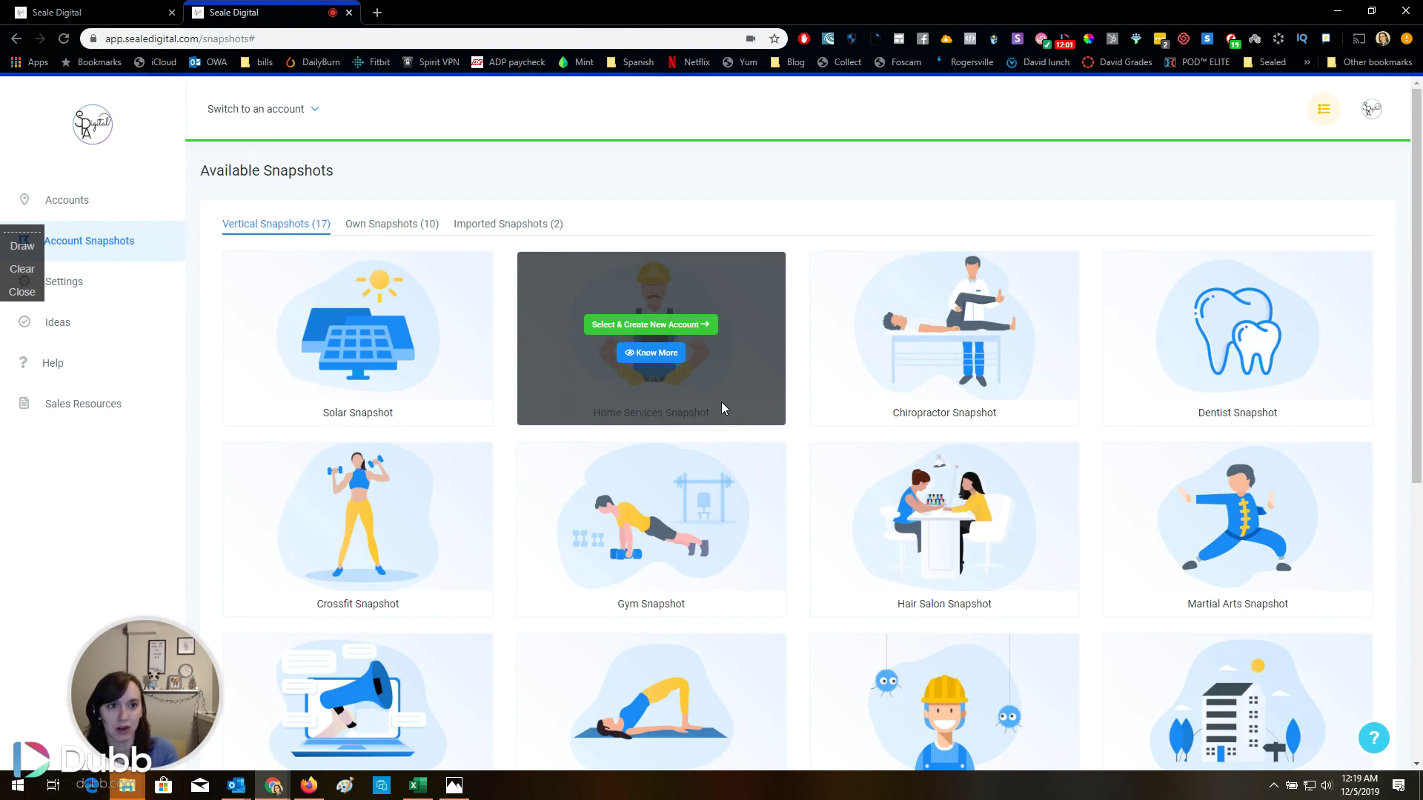
pyautogui.moveTo(373, 286)
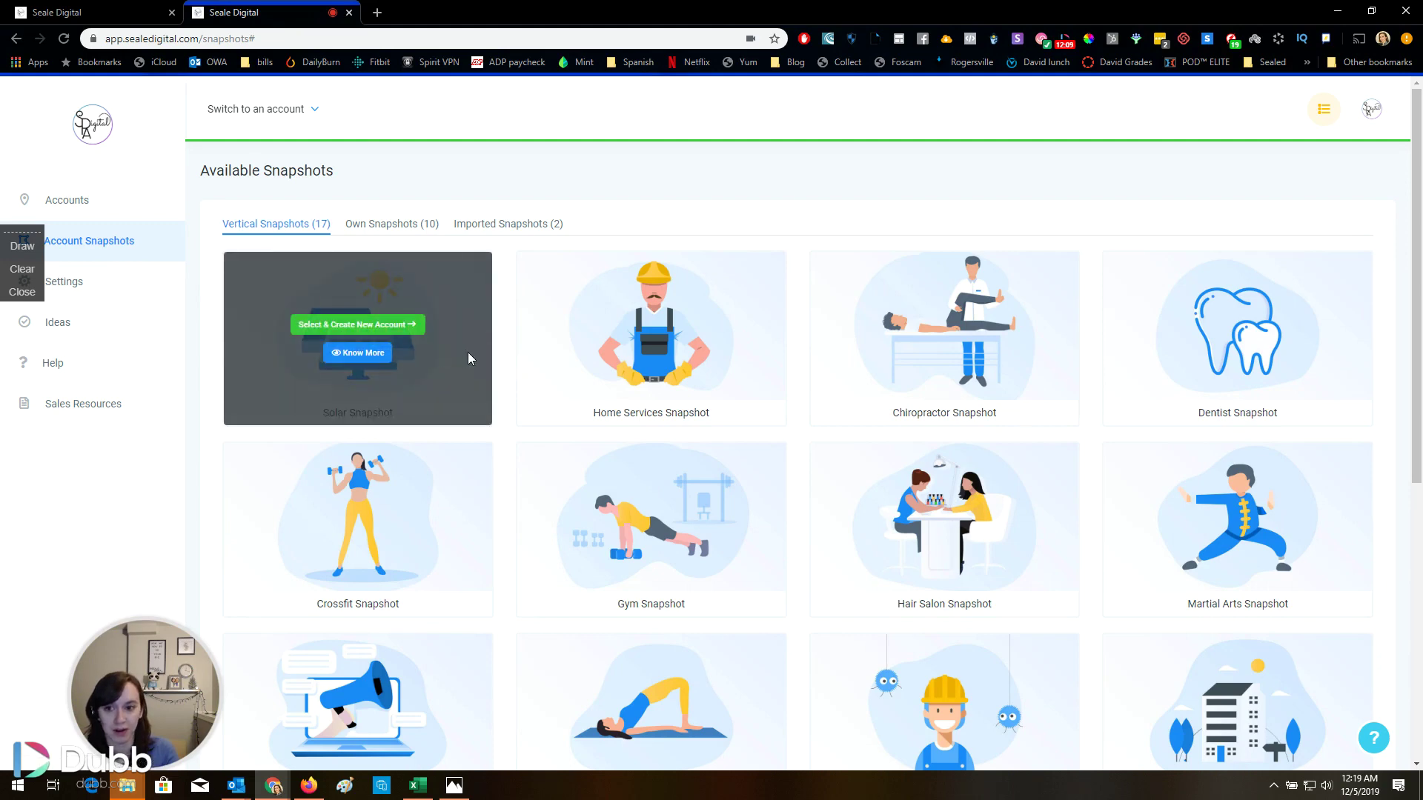
pyautogui.moveTo(1214, 368)
pyautogui.click(1253, 353)
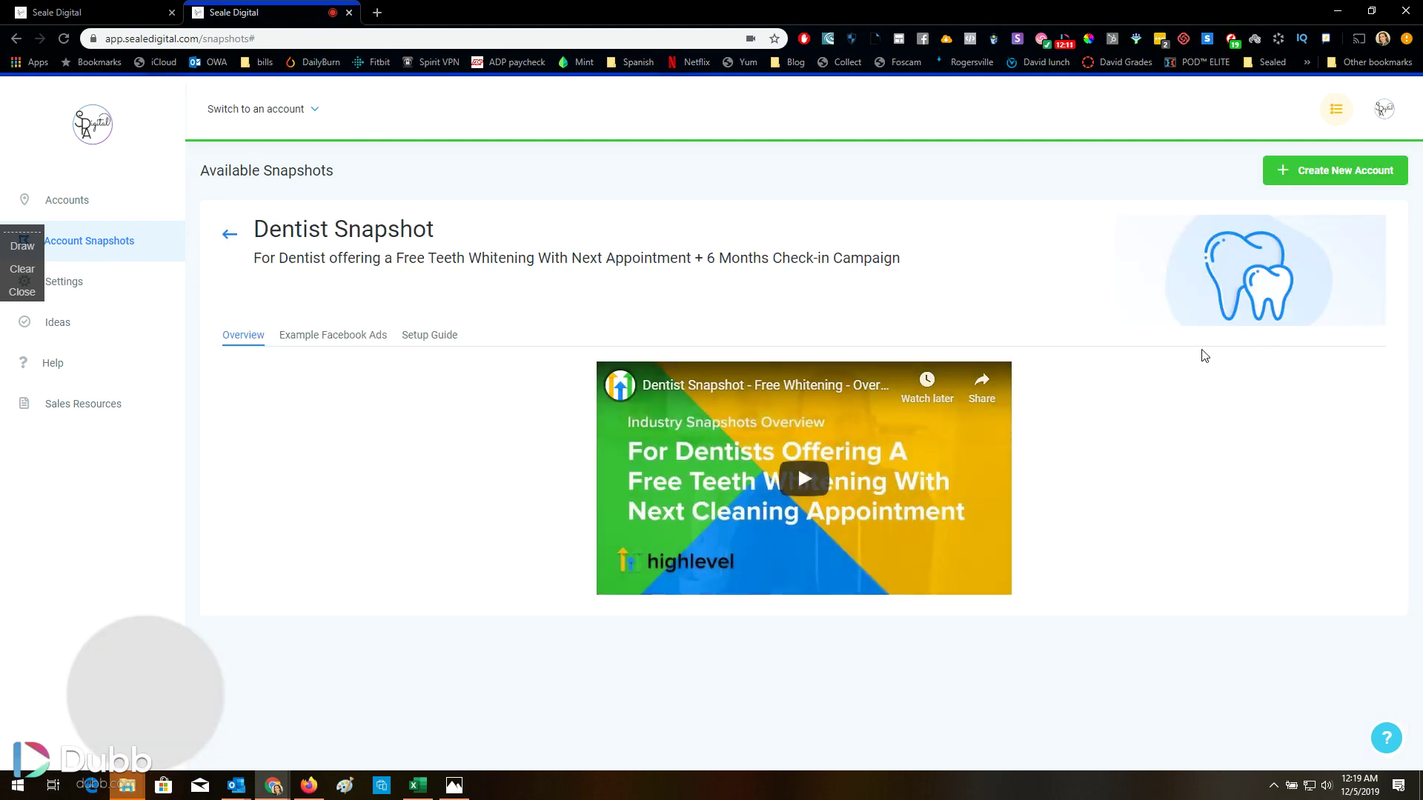
# Review the Dentist example Facebook ad and setup guide, ending on its overview video
pyautogui.click(325, 334)
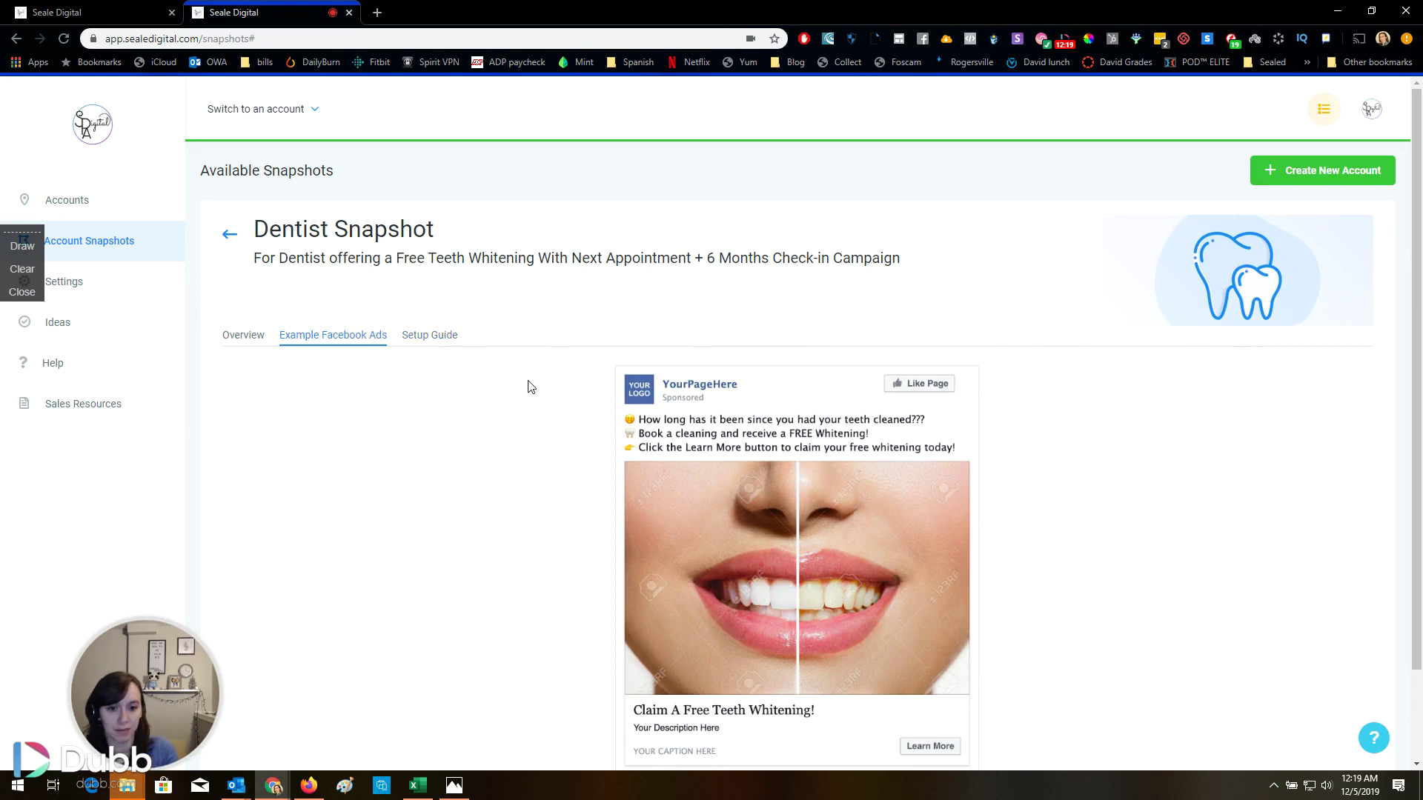
pyautogui.scroll(-1, 530, 385)
pyautogui.scroll(-1, 531, 385)
pyautogui.scroll(1, 530, 386)
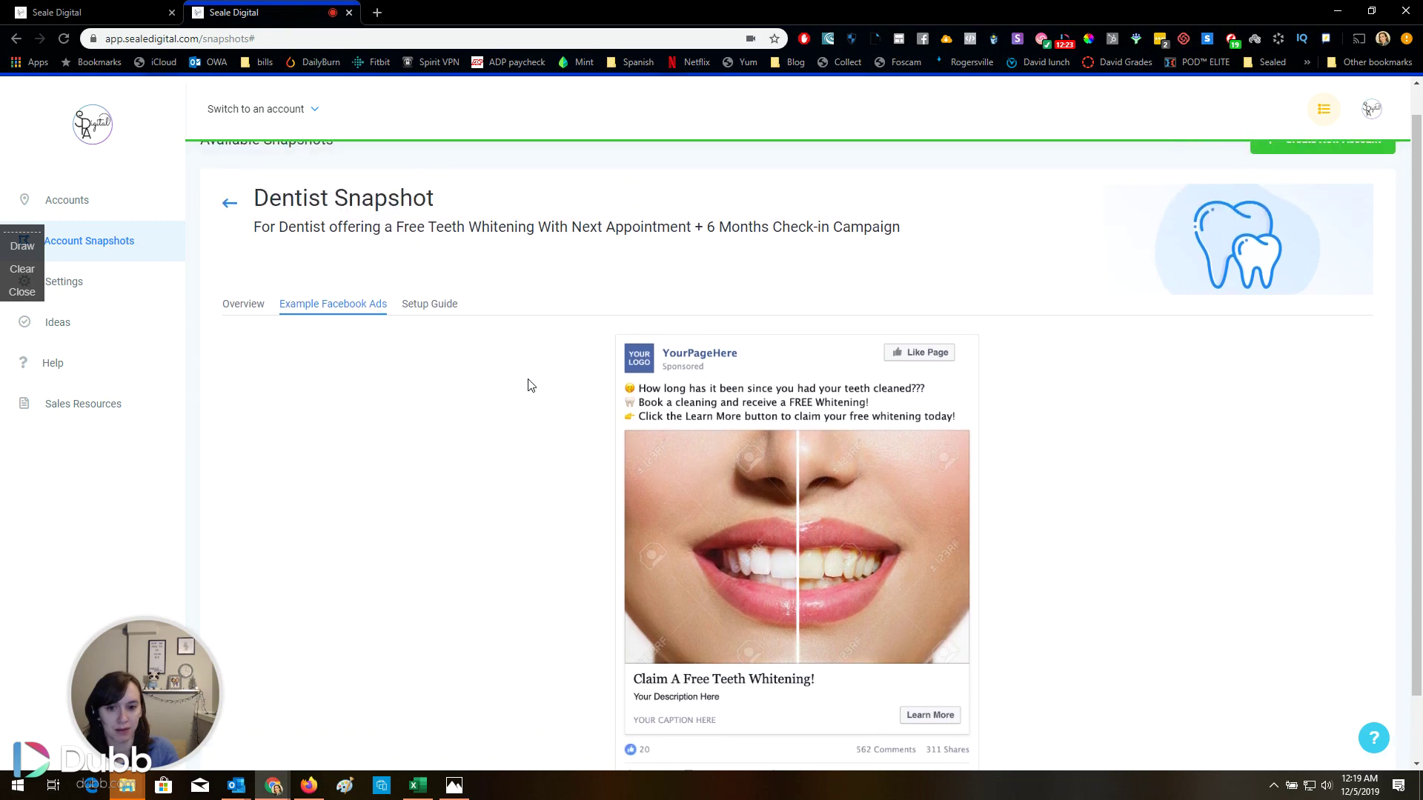
pyautogui.click(448, 307)
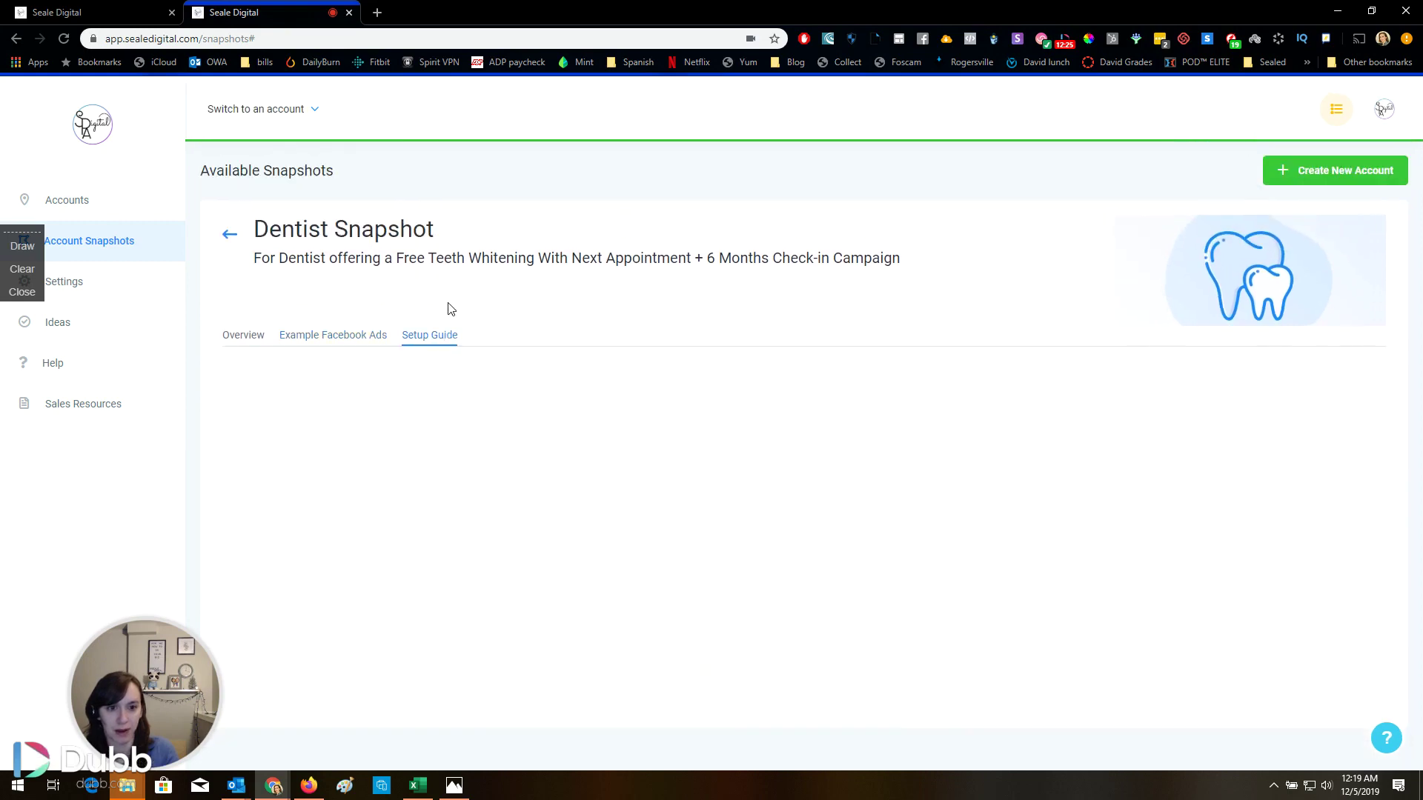
pyautogui.click(362, 337)
pyautogui.click(232, 335)
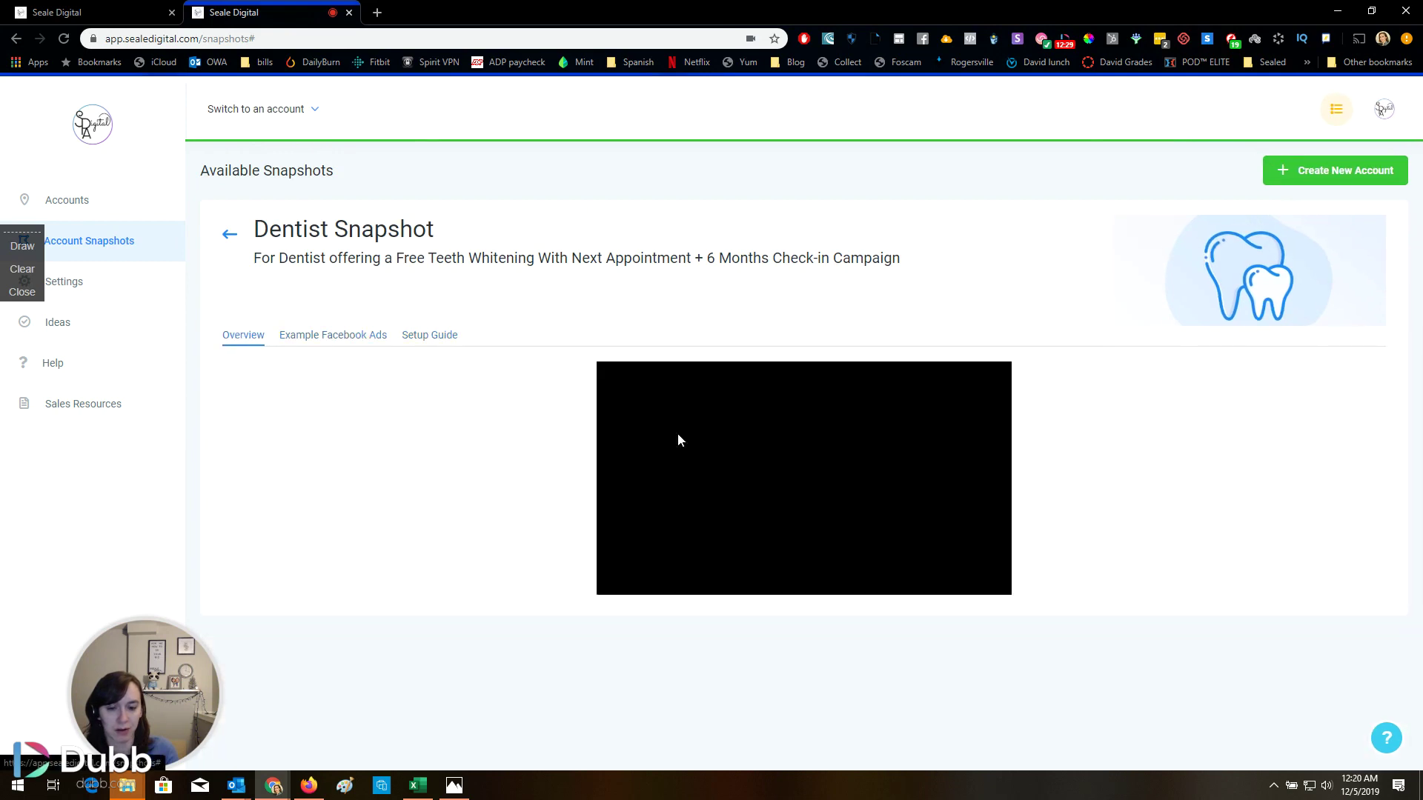